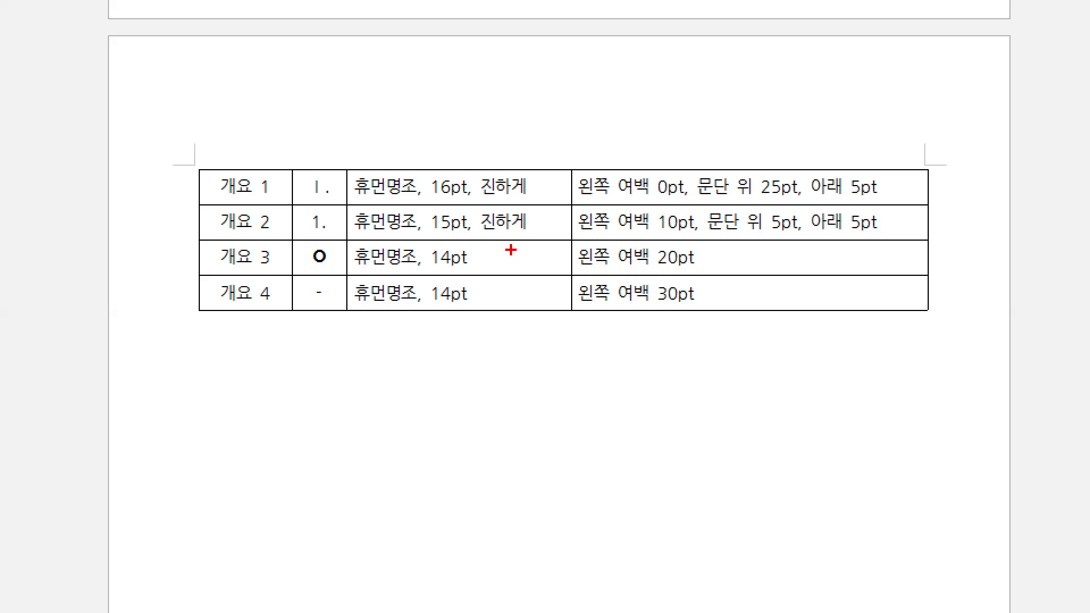
Create a new blank document.
mouse_move(555, 182)
mouse_down()
mouse_move(545, 199)
mouse_move(562, 199)
mouse_up()
key(Escape)
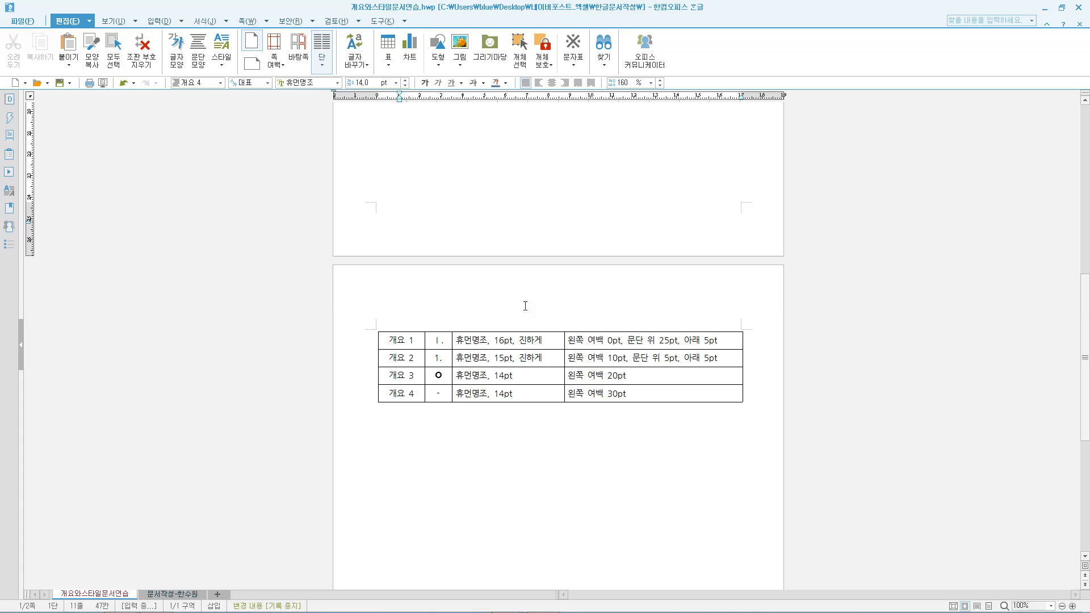
click(33, 24)
click(33, 38)
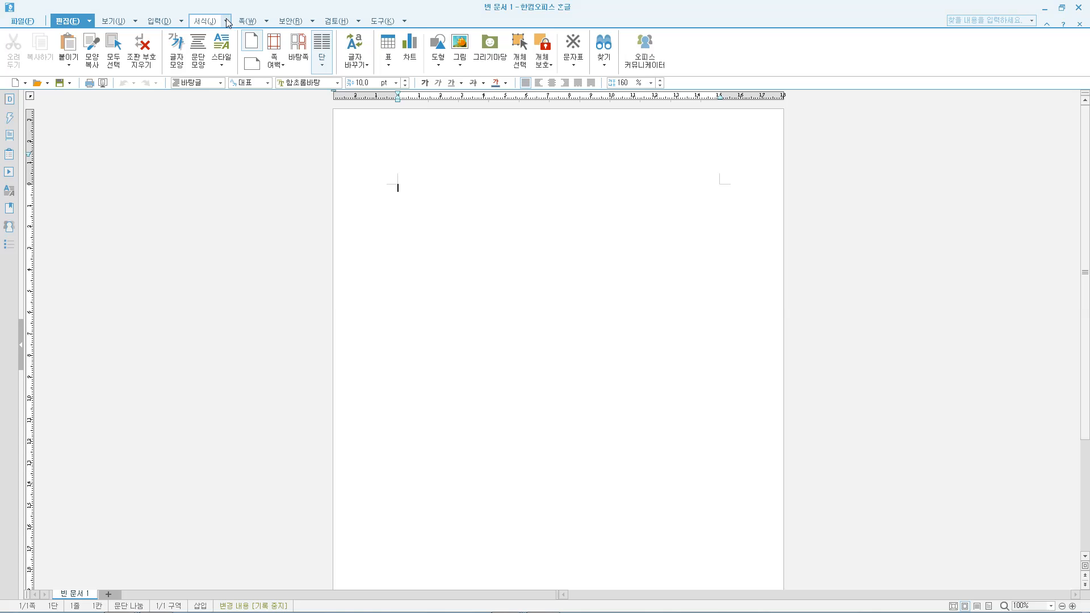
Open the outline numbering settings and start a user-defined outline number format for the whole document.
click(409, 42)
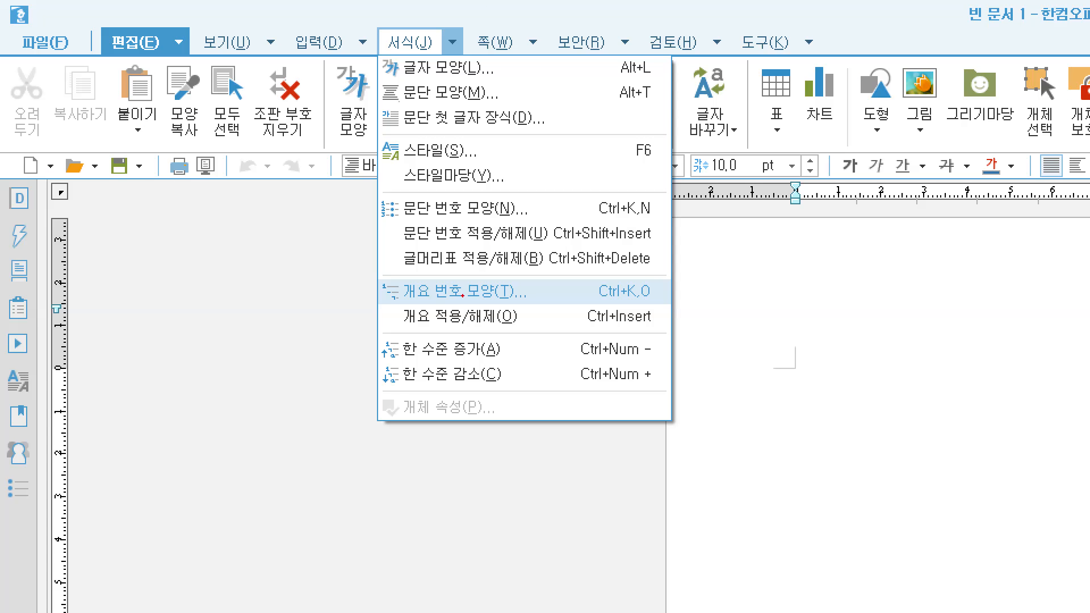
drag(401, 304, 651, 312)
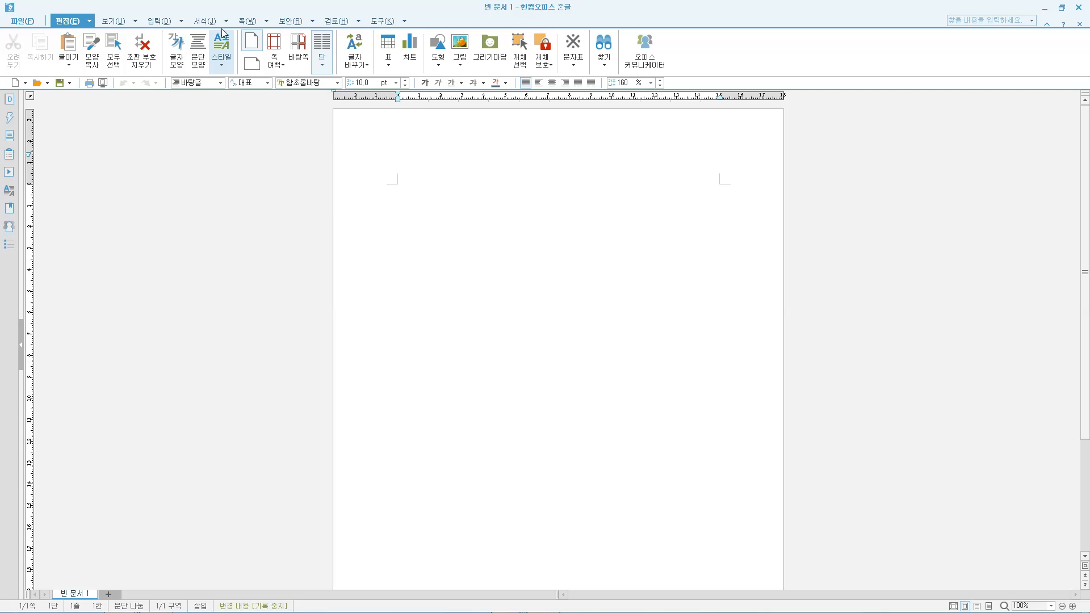
click(451, 42)
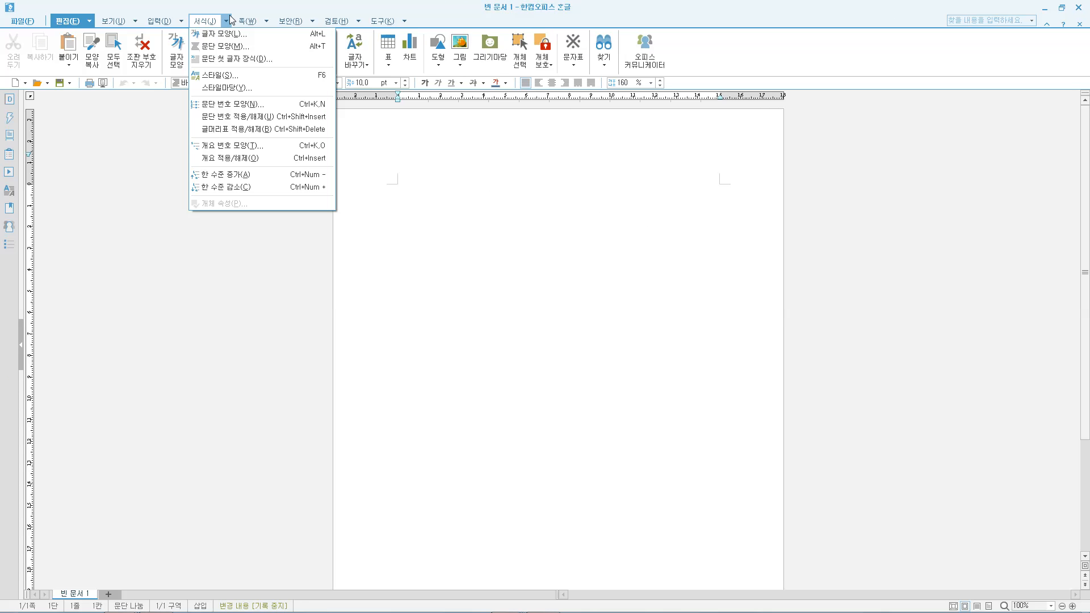
click(238, 149)
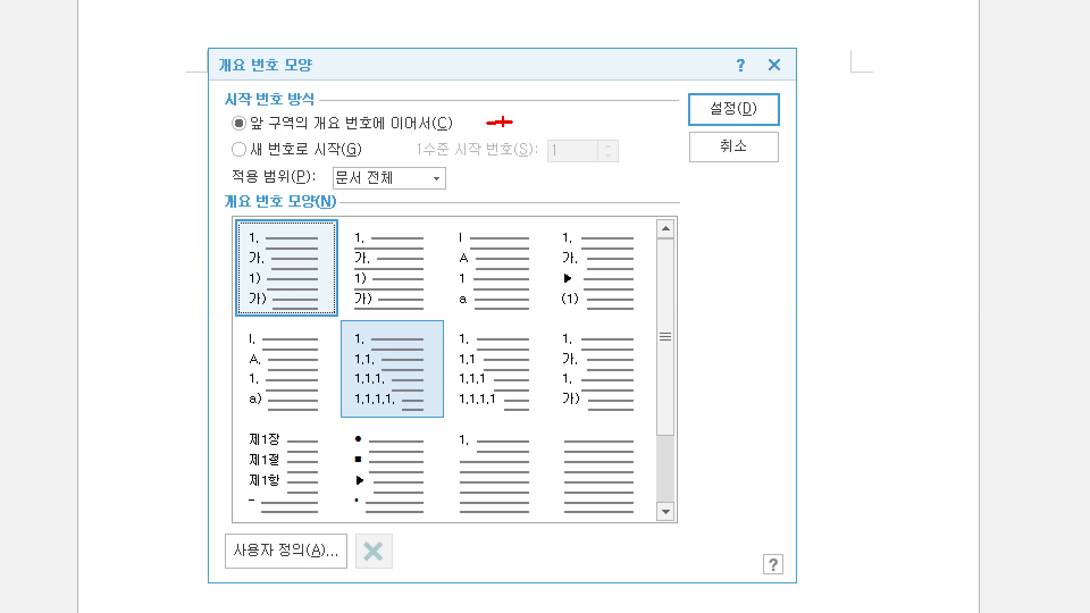
drag(503, 122, 494, 162)
mouse_move(544, 206)
mouse_down()
mouse_move(560, 215)
mouse_move(566, 247)
mouse_up()
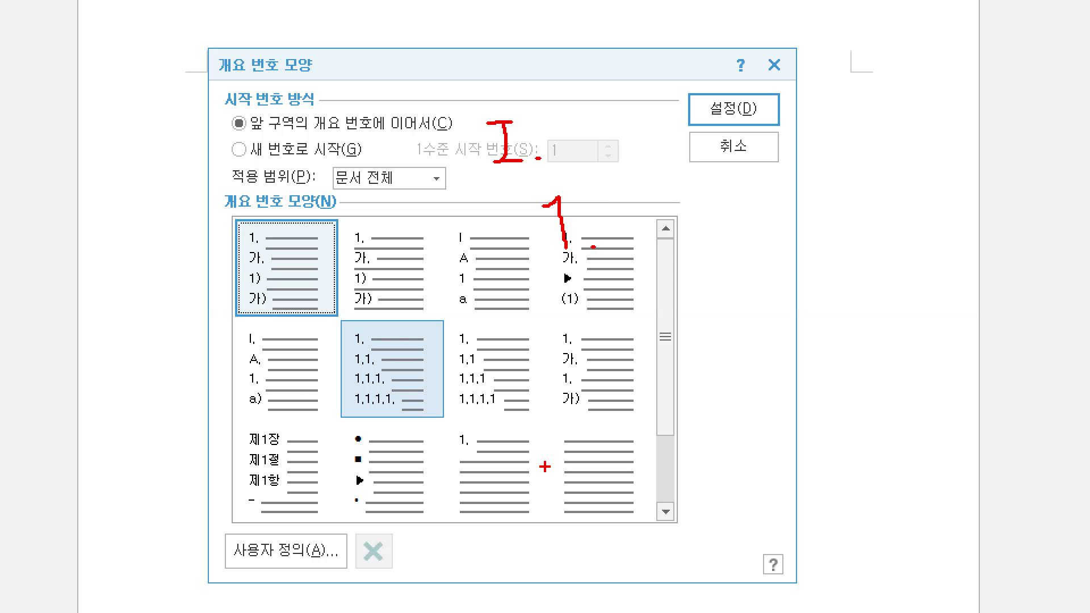
mouse_move(285, 528)
mouse_down()
mouse_move(299, 540)
mouse_move(332, 486)
mouse_up()
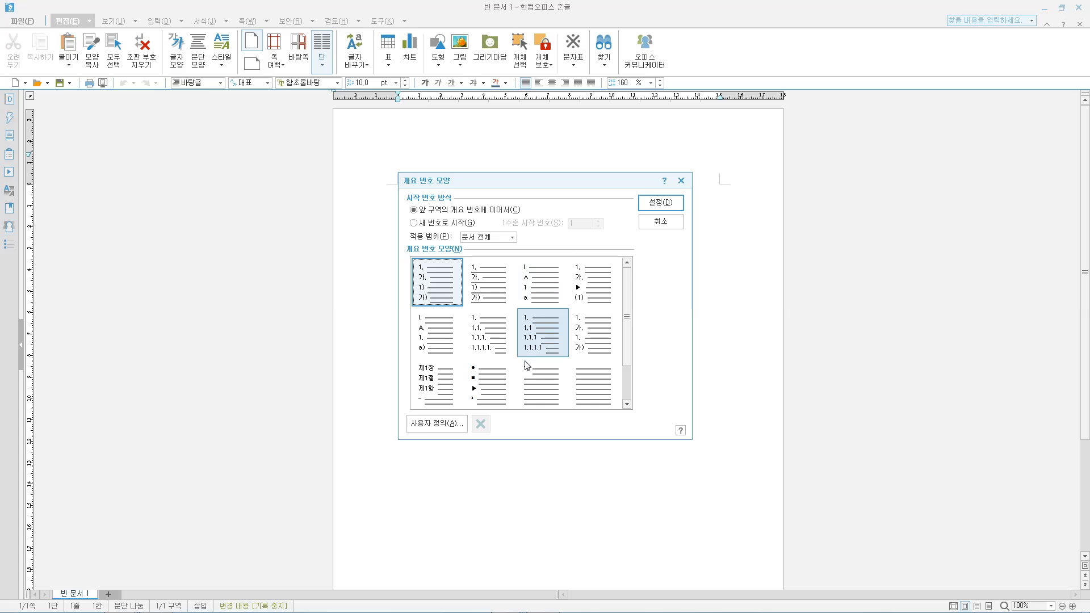
click(310, 552)
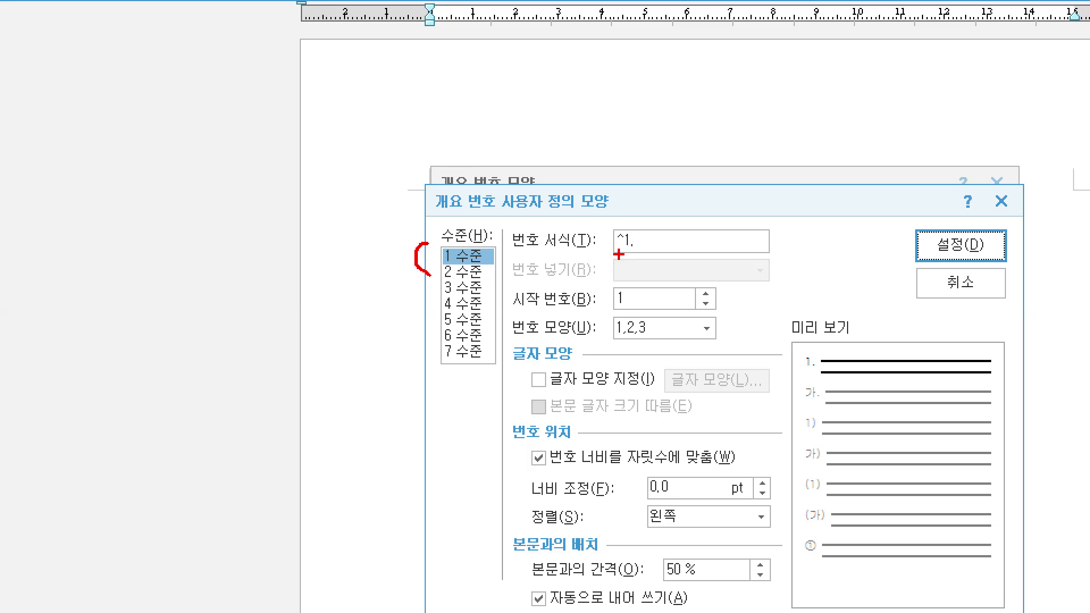
Set the number shape of outline level 1 to Roman numerals I, II, III.
drag(608, 250, 652, 254)
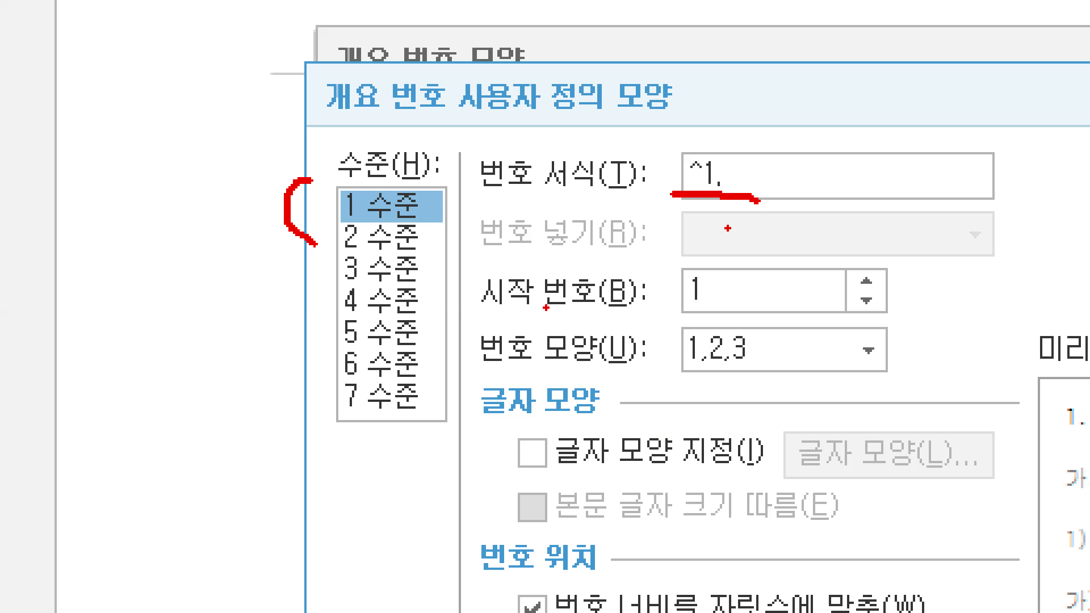
mouse_move(802, 101)
mouse_down()
mouse_move(832, 98)
mouse_move(812, 155)
mouse_move(830, 158)
mouse_up()
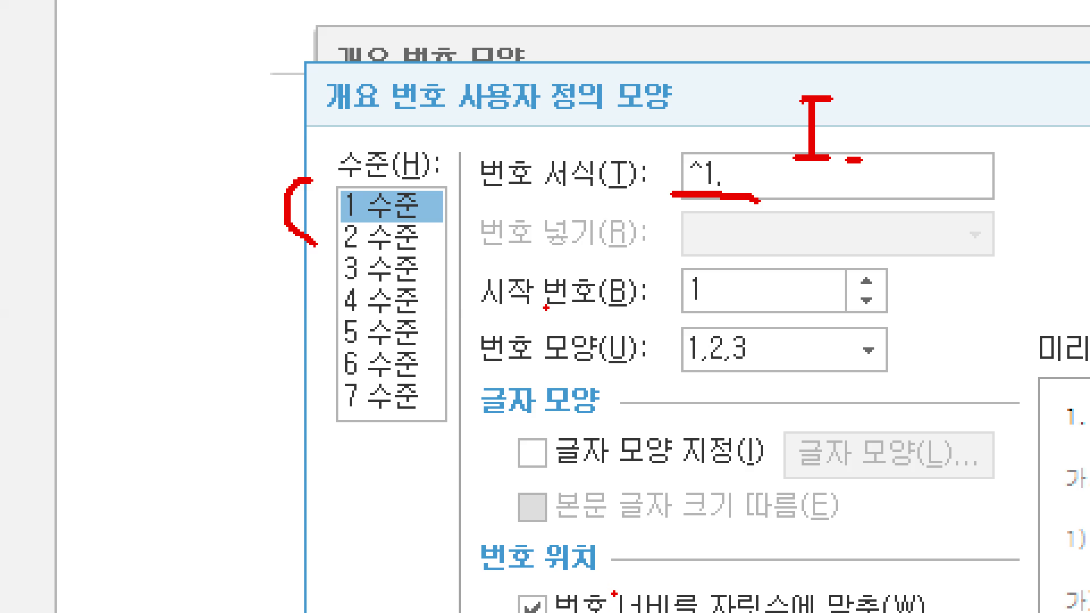
key(Escape)
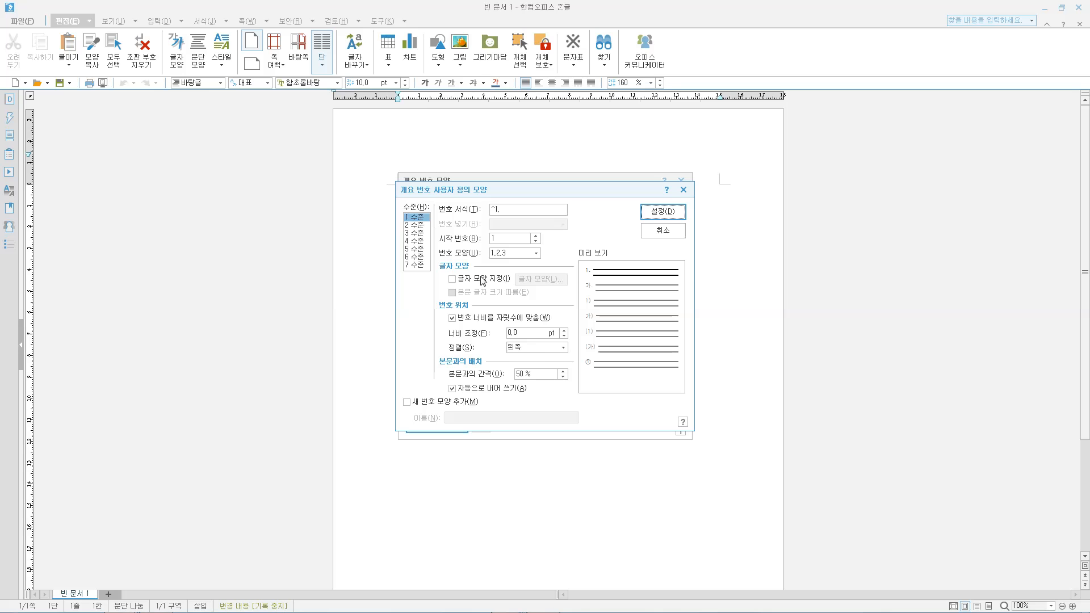
click(536, 253)
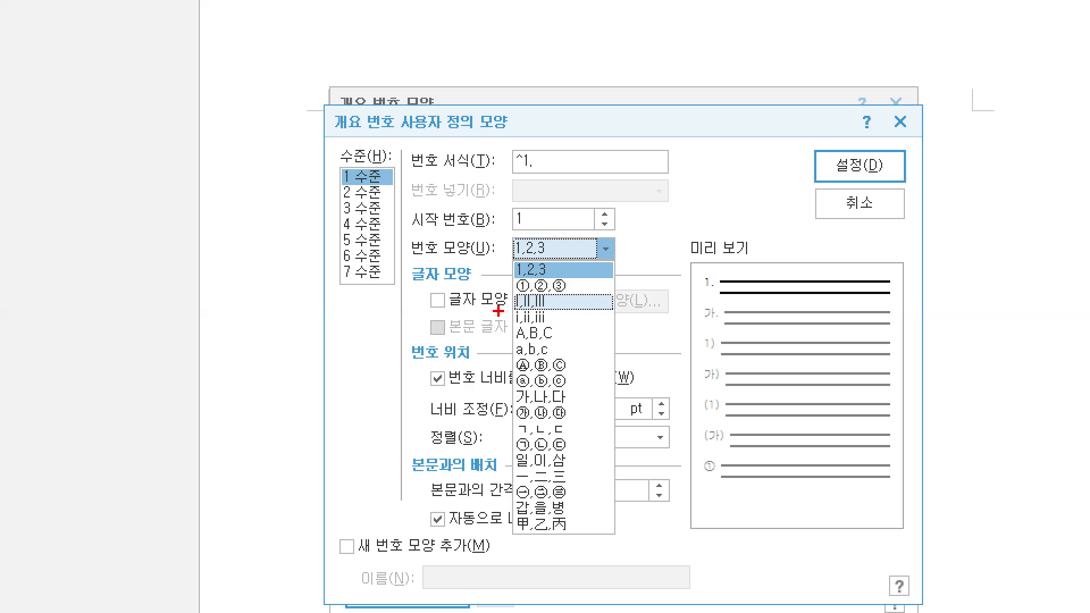
drag(508, 311, 541, 309)
key(Escape)
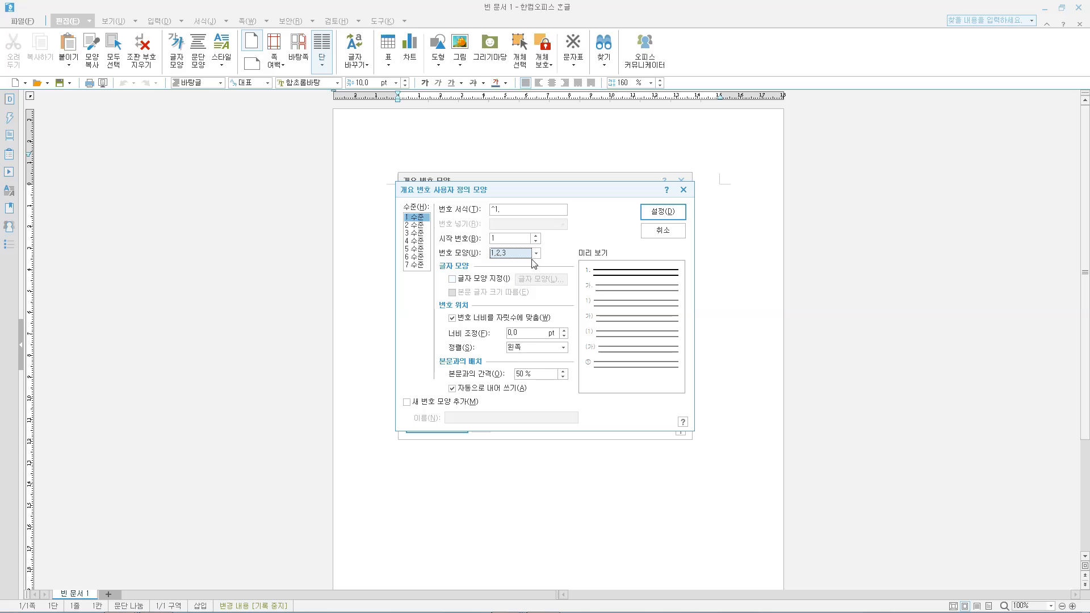
click(605, 248)
click(519, 281)
Set the number shape of outline level 2 to 1,2,3.
click(416, 225)
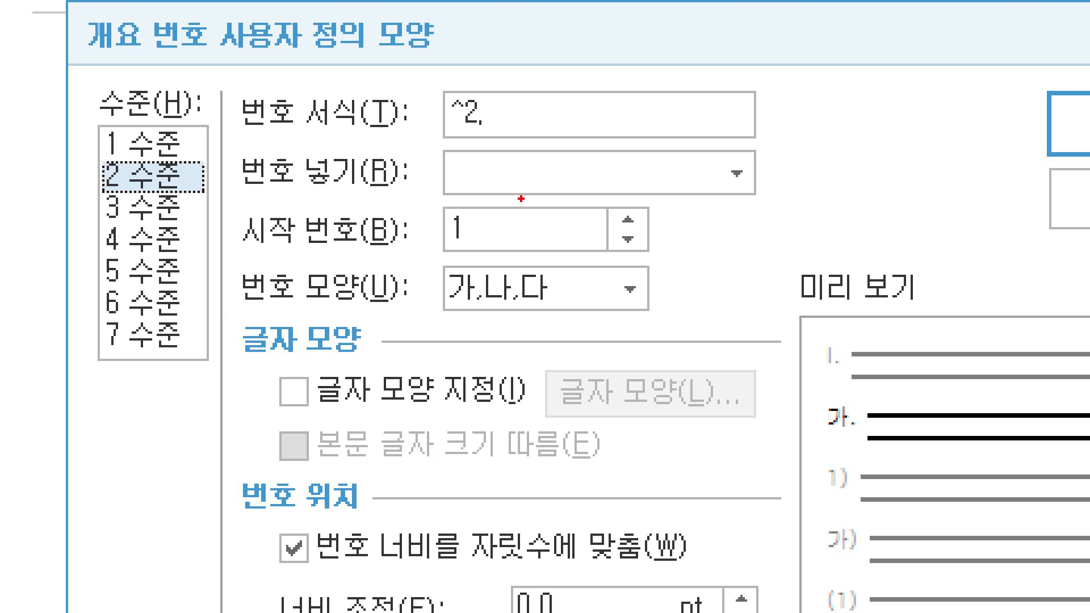
mouse_move(596, 81)
mouse_down()
mouse_move(611, 66)
mouse_move(627, 88)
mouse_move(671, 73)
mouse_move(685, 122)
mouse_up()
mouse_move(632, 177)
mouse_down()
mouse_move(648, 154)
mouse_move(648, 212)
mouse_up()
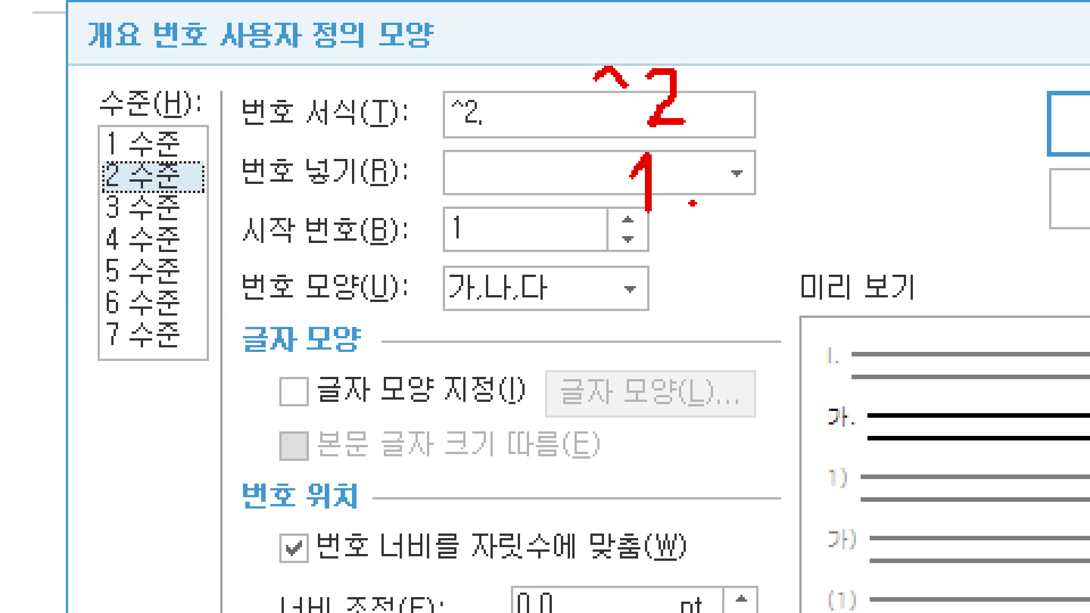
drag(426, 312, 571, 311)
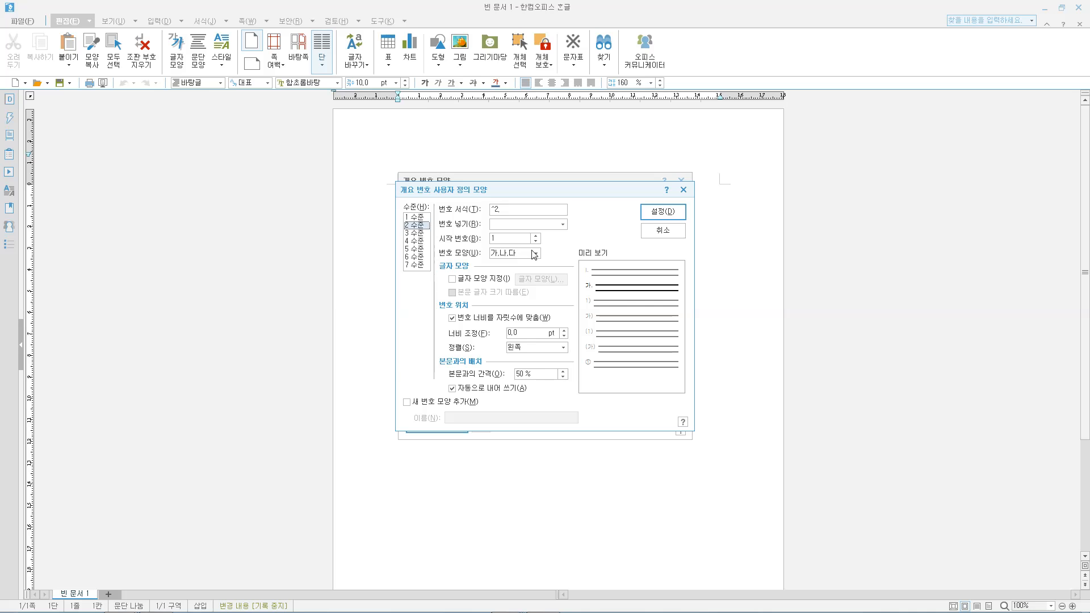
click(534, 254)
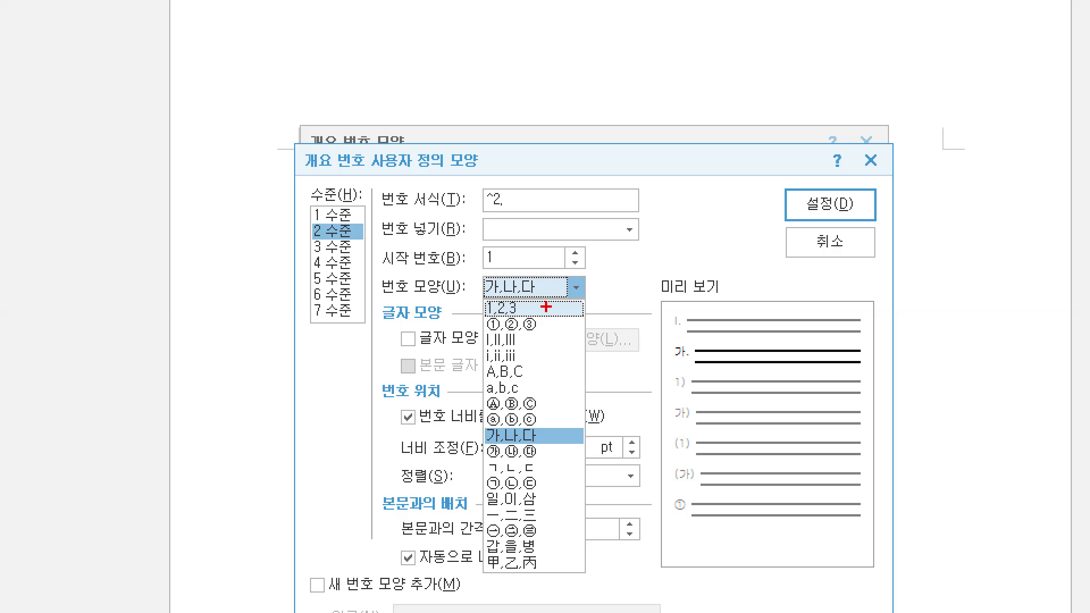
drag(546, 306, 532, 297)
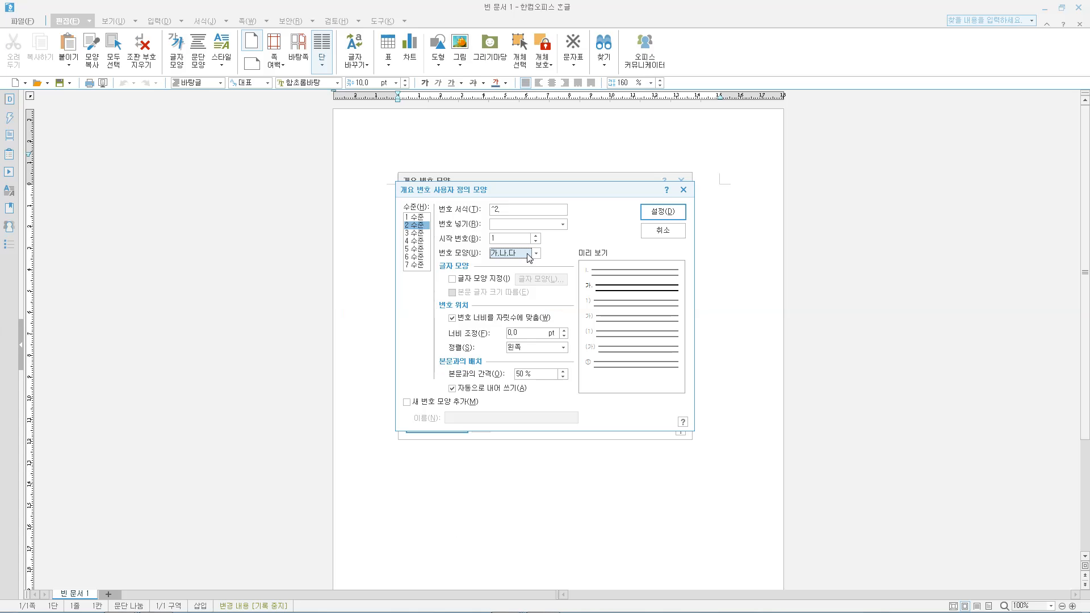
click(518, 264)
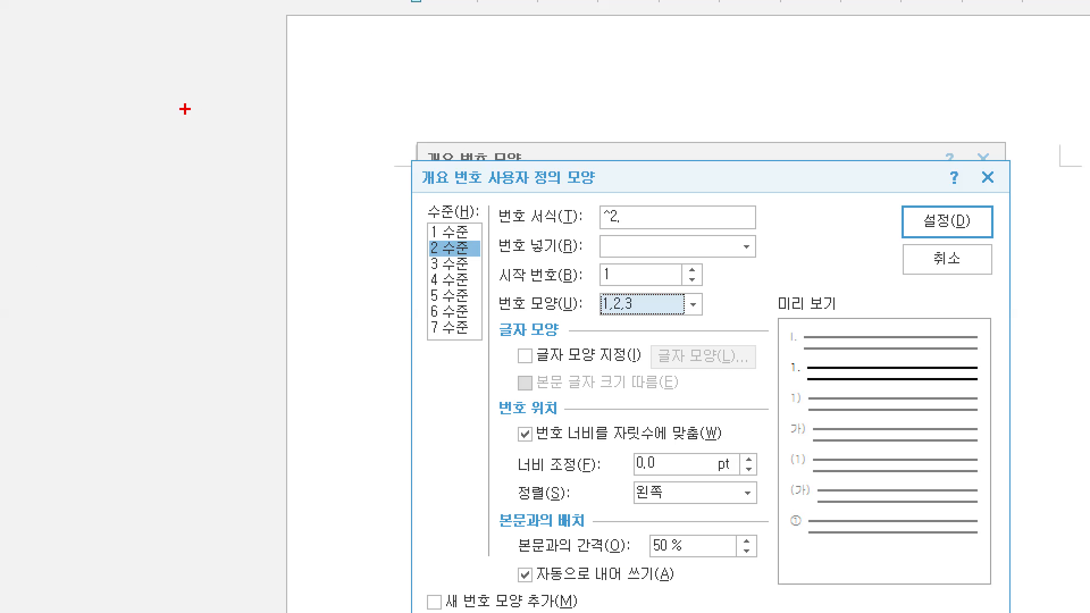
Accept the custom outline number format and apply it to the document.
mouse_move(185, 109)
mouse_down()
mouse_move(213, 105)
mouse_move(200, 150)
mouse_move(213, 151)
mouse_up()
click(247, 149)
drag(248, 218, 267, 246)
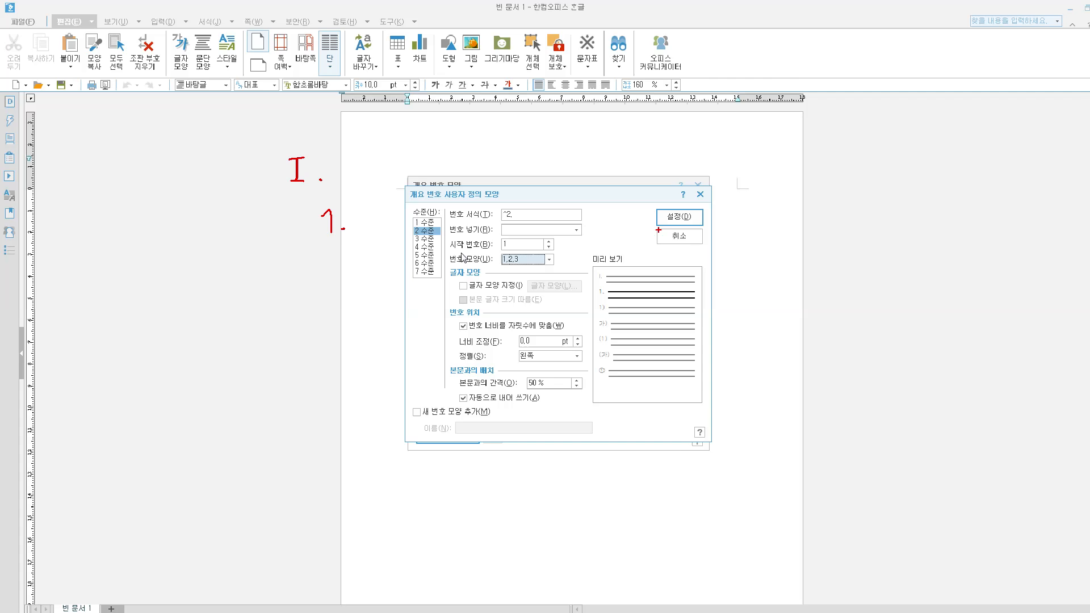
click(680, 216)
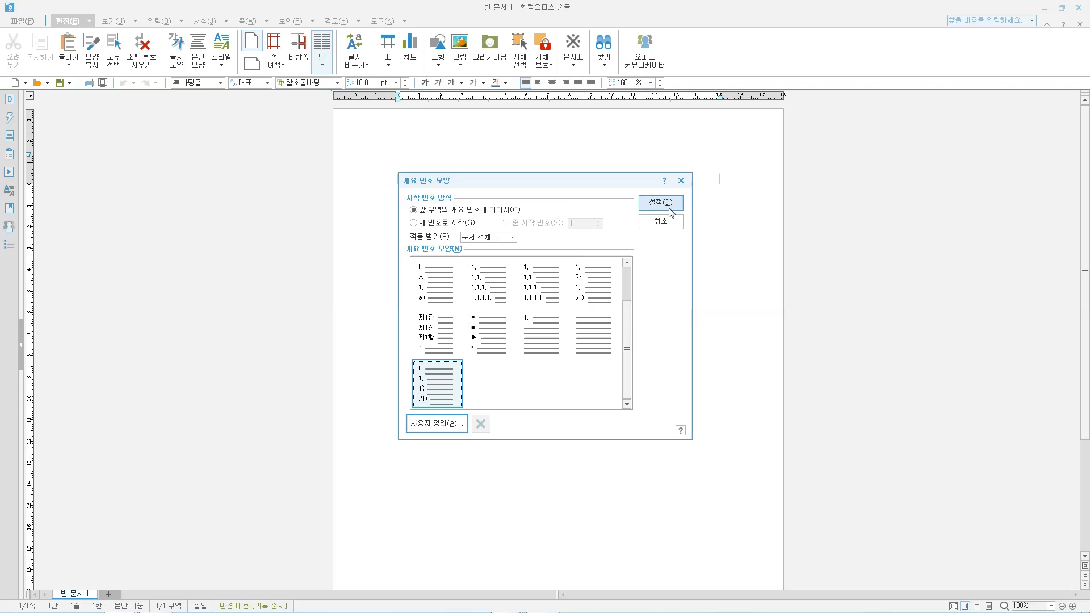
click(676, 204)
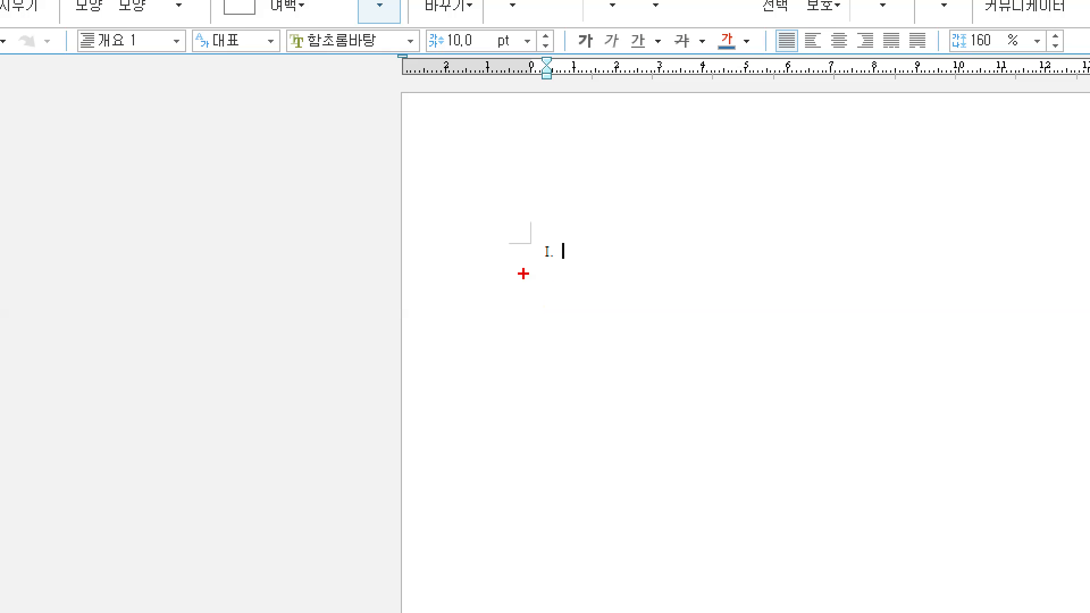
drag(393, 197, 414, 198)
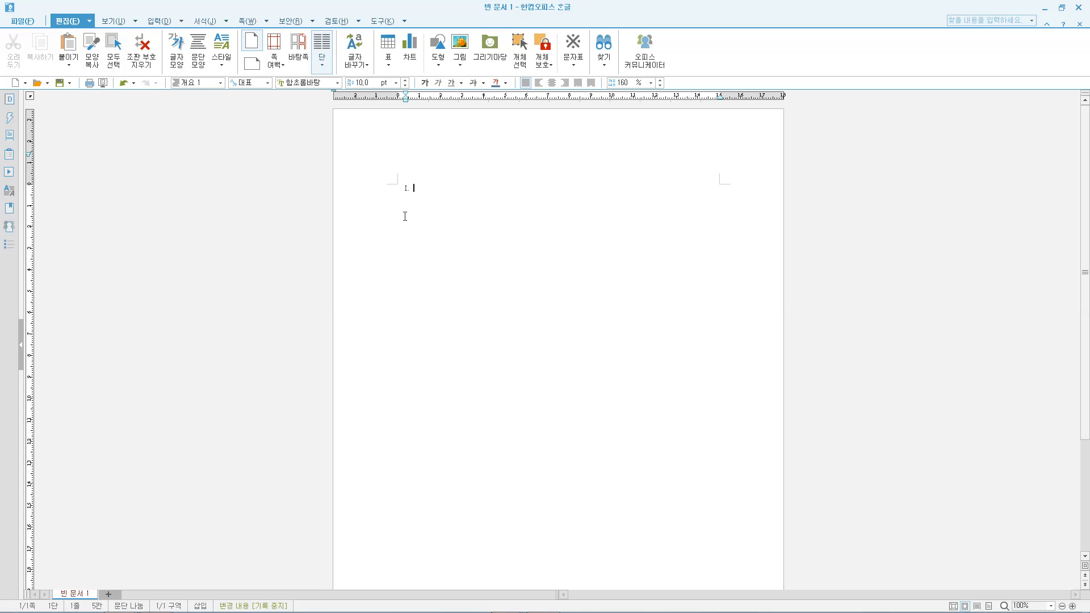
Open the style list and examine the outline styles 개요 1 to 개요 7 with their paragraph, character and numbering information.
key(F6)
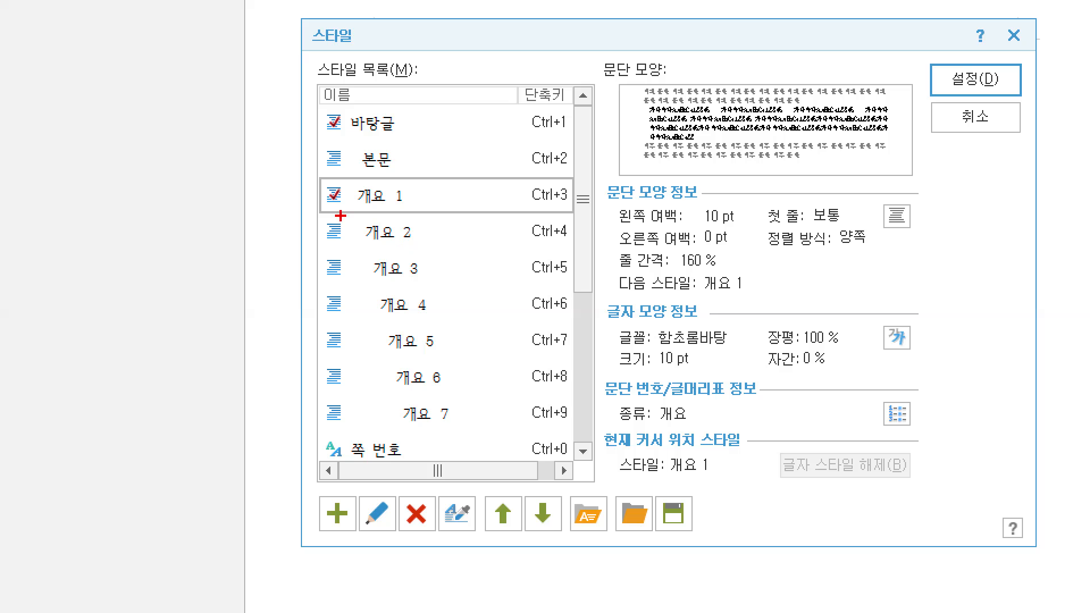
mouse_move(306, 187)
mouse_down()
mouse_move(260, 318)
mouse_move(301, 404)
mouse_up()
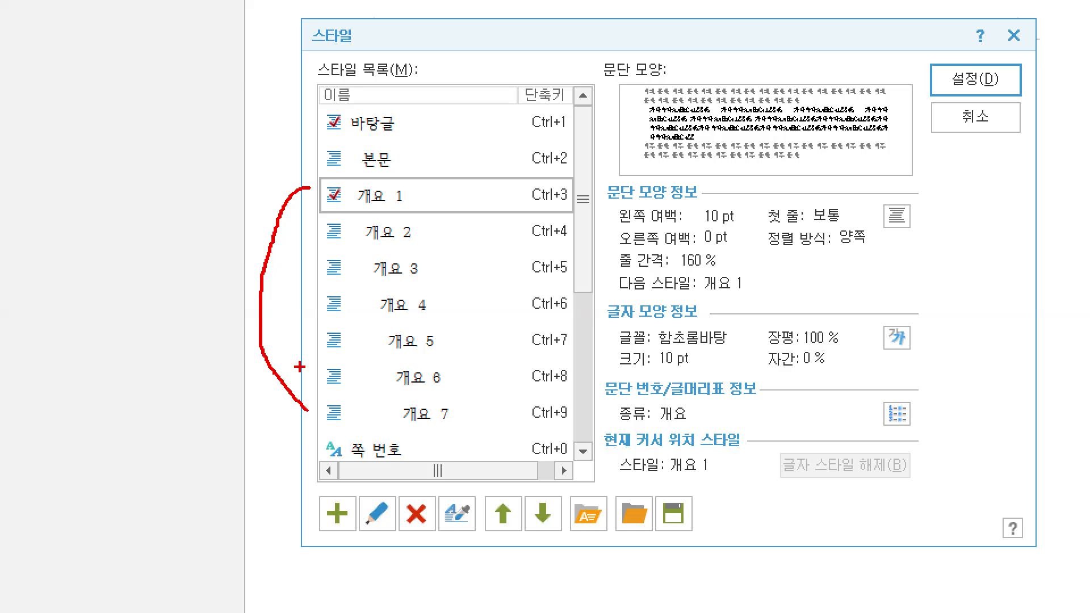
mouse_move(329, 491)
mouse_down()
mouse_move(335, 502)
mouse_move(364, 461)
mouse_up()
mouse_move(419, 484)
mouse_down()
mouse_move(435, 466)
mouse_move(446, 495)
mouse_up()
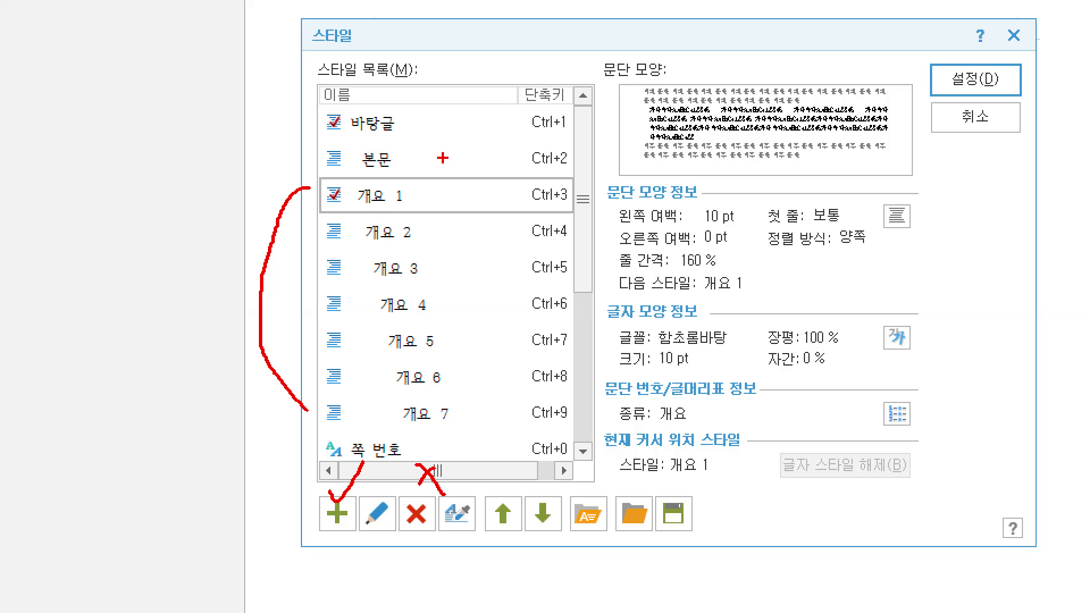
drag(348, 211, 390, 206)
drag(365, 240, 403, 242)
drag(397, 432, 440, 432)
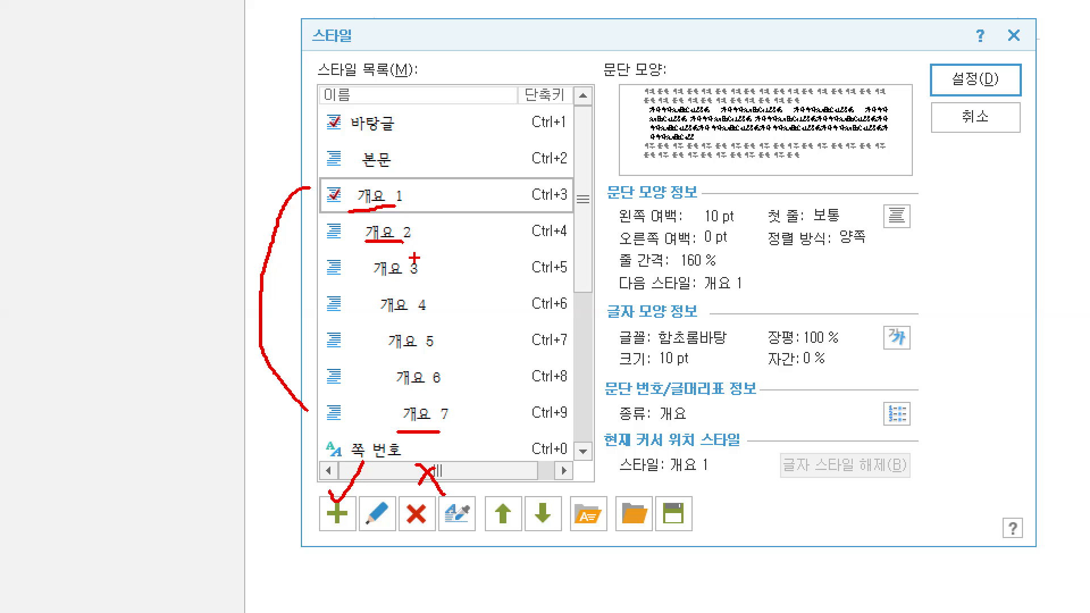
drag(652, 118, 684, 118)
drag(669, 122, 668, 172)
drag(699, 256, 717, 271)
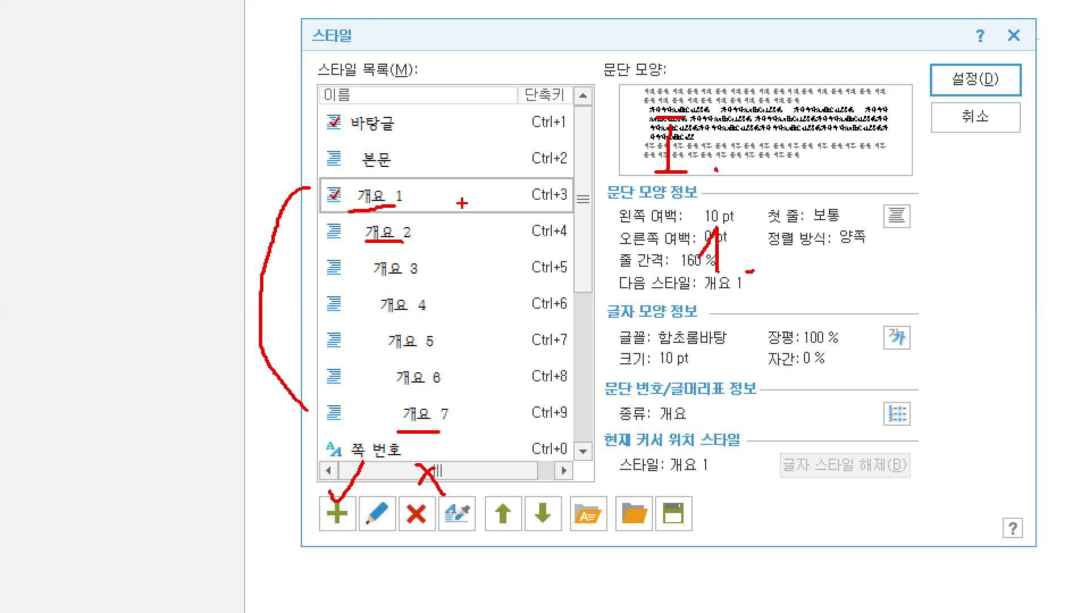
mouse_move(445, 189)
mouse_down()
mouse_move(464, 188)
mouse_move(464, 232)
mouse_up()
mouse_move(788, 320)
mouse_down()
mouse_move(773, 350)
mouse_move(798, 337)
mouse_move(797, 318)
mouse_up()
drag(842, 409, 873, 409)
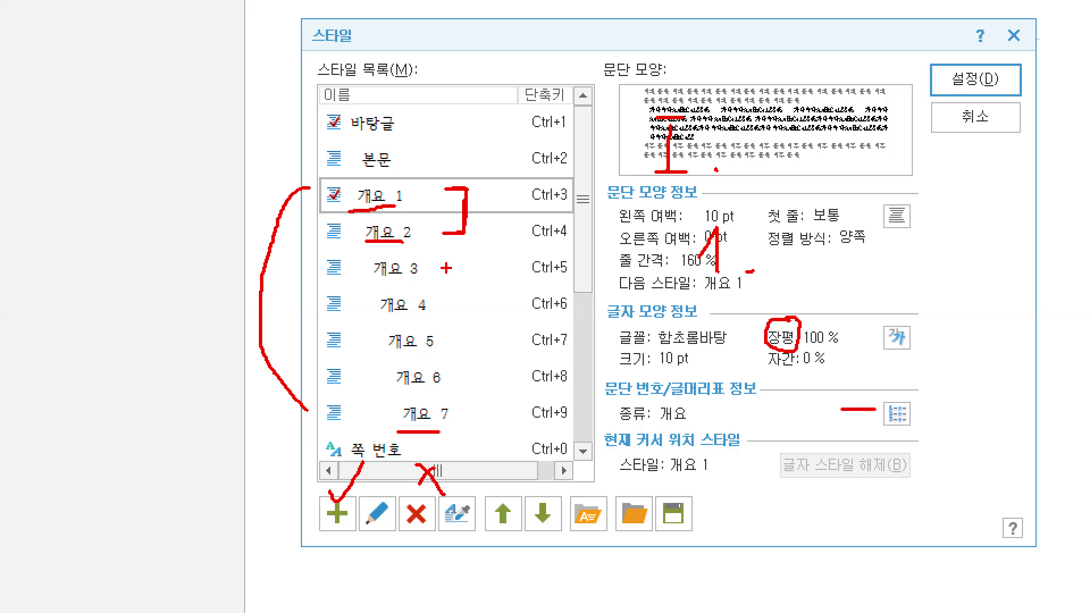
mouse_move(447, 267)
mouse_down()
mouse_move(465, 268)
mouse_move(466, 308)
mouse_up()
key(Escape)
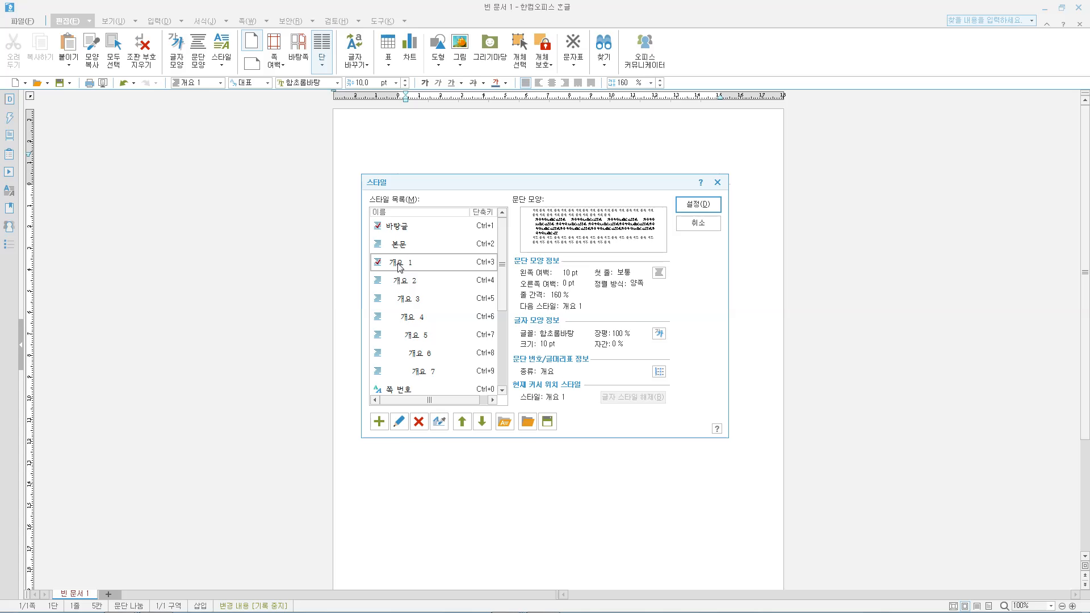
Open the outline style 개요 1 for editing from the style list.
key(ctrl+1)
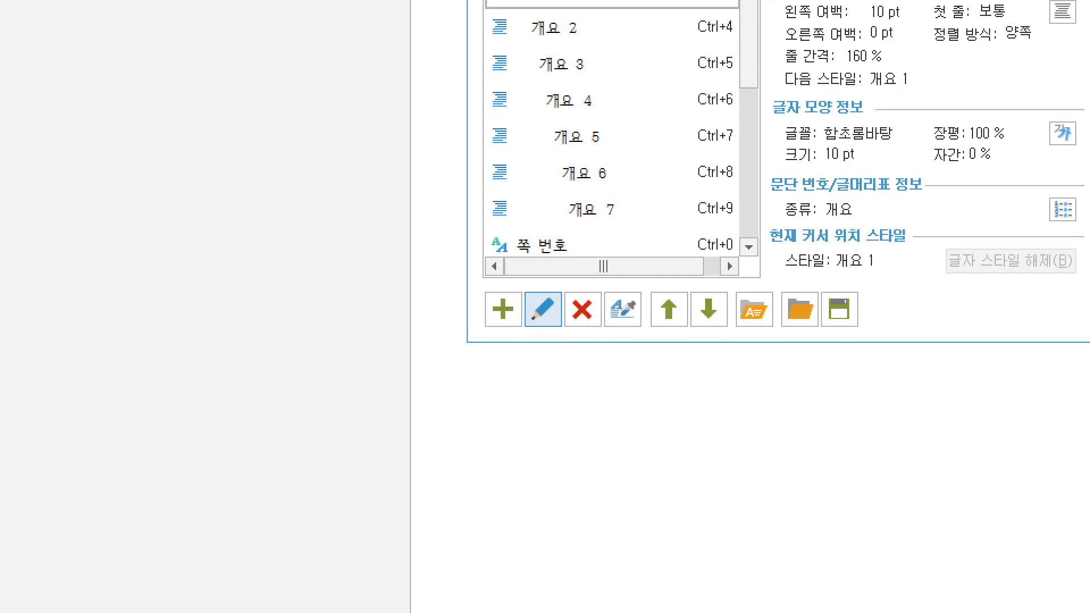
click(399, 419)
mouse_move(543, 288)
mouse_down()
mouse_move(548, 306)
mouse_move(565, 279)
mouse_up()
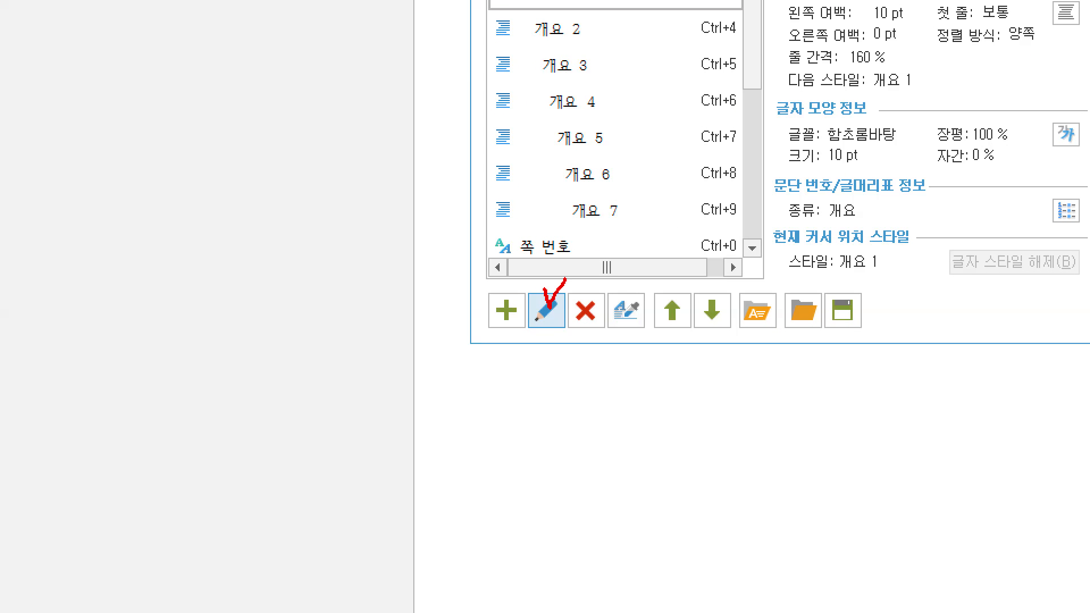
key(Escape)
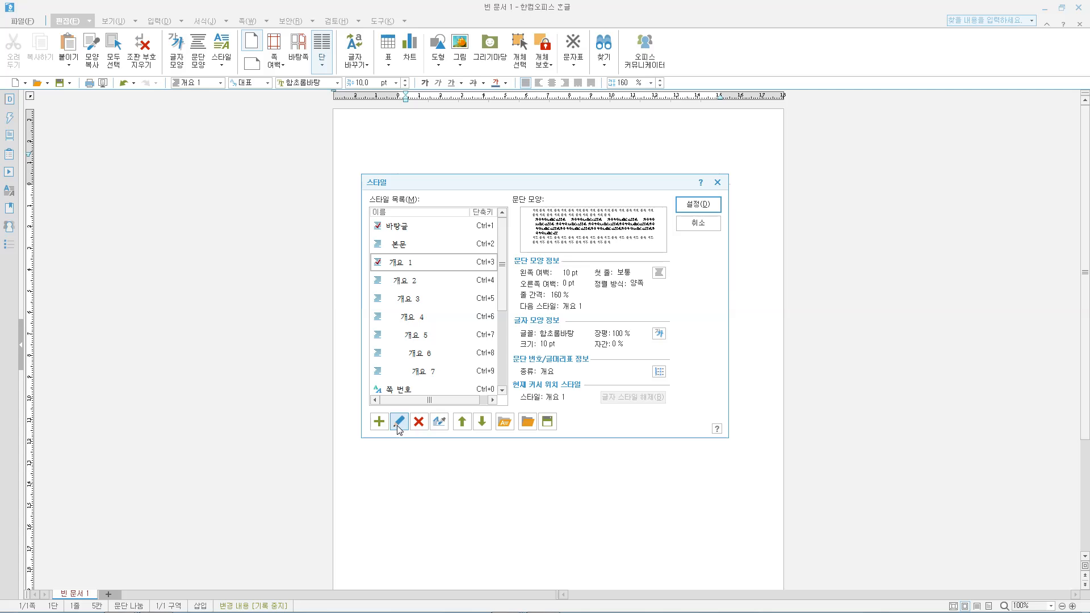
click(399, 421)
key(ctrl+1)
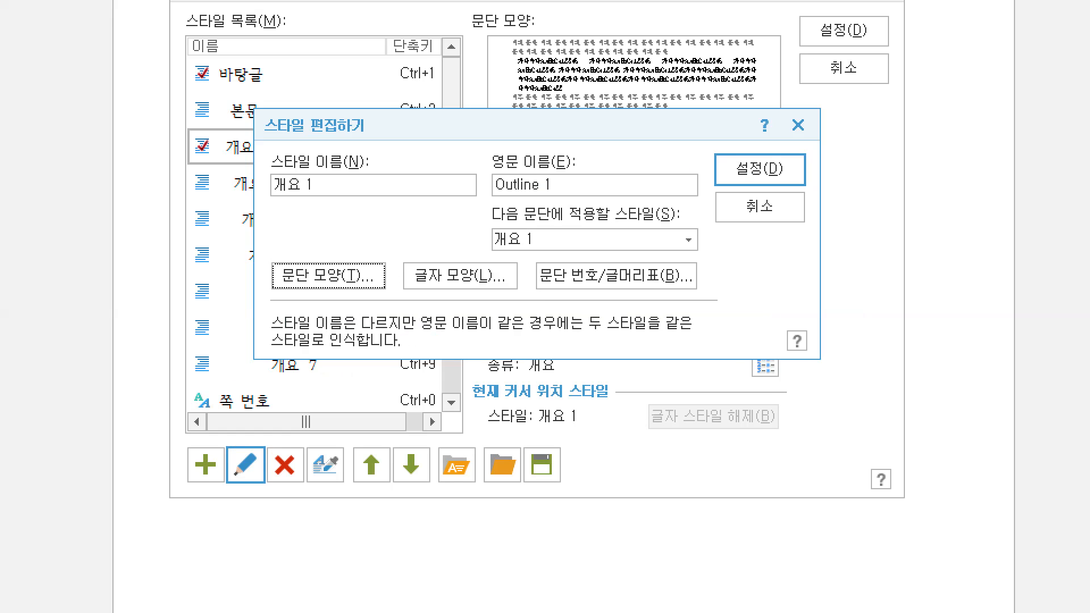
click(547, 342)
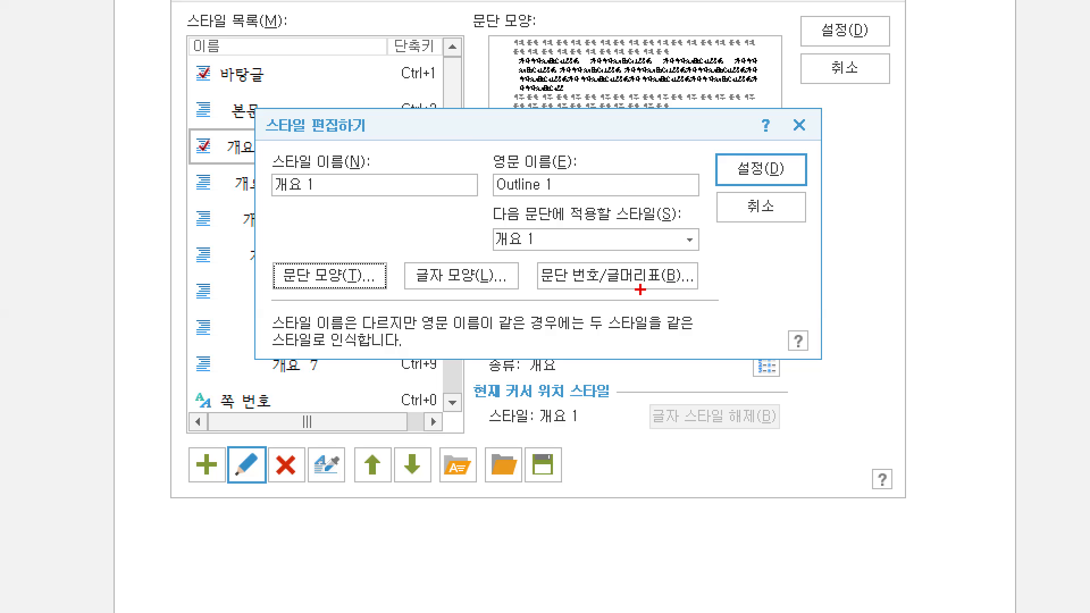
drag(656, 242, 559, 313)
drag(562, 233, 661, 314)
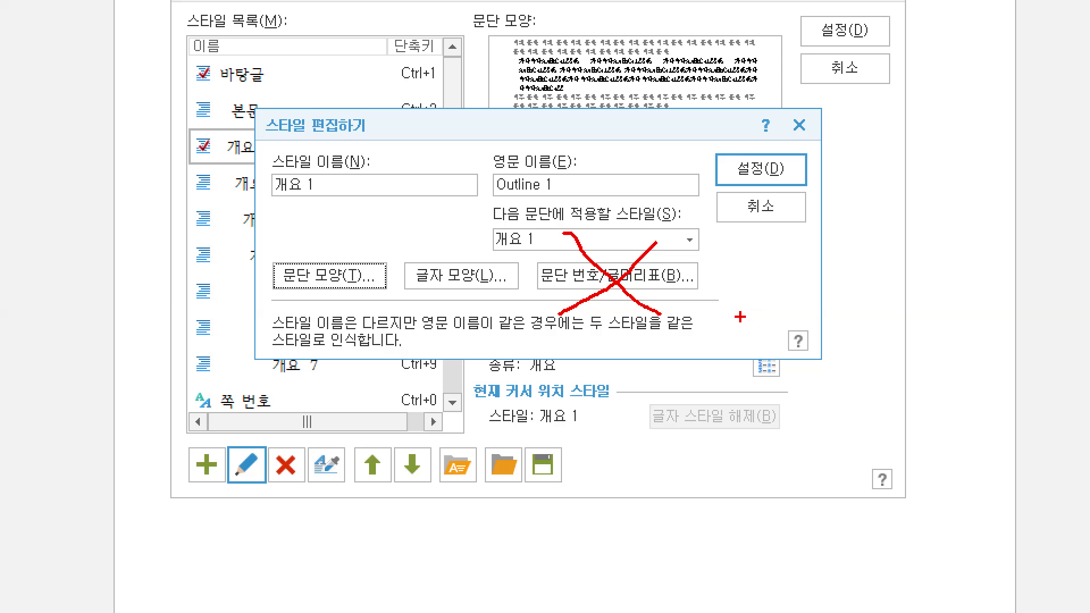
drag(669, 236, 612, 292)
drag(569, 237, 681, 328)
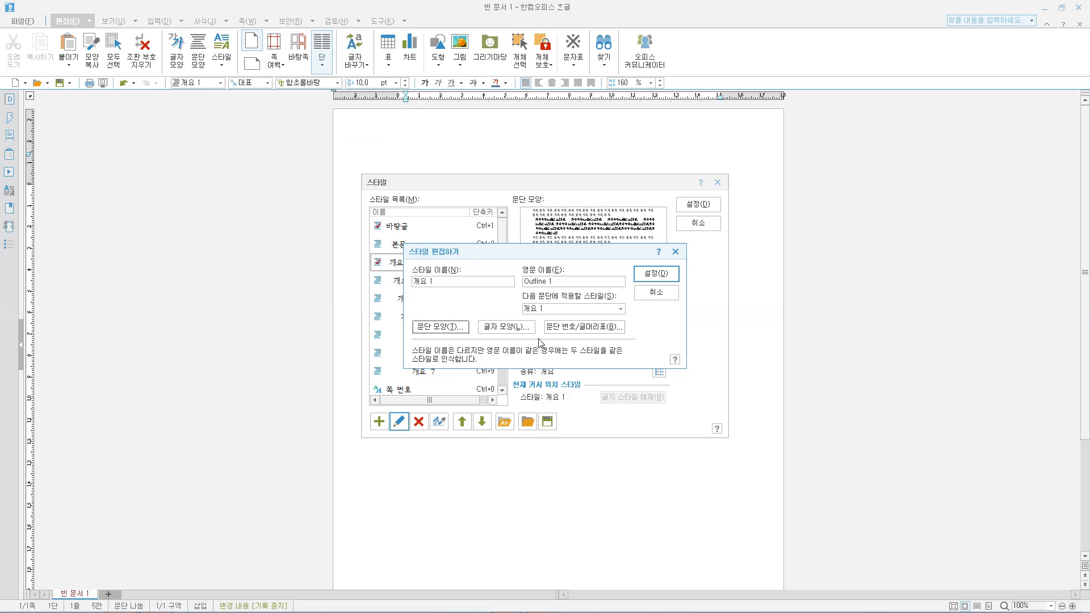
Set the character shape of style 개요 1 to the font 휴먼명조 with a base size of 16 pt.
click(461, 276)
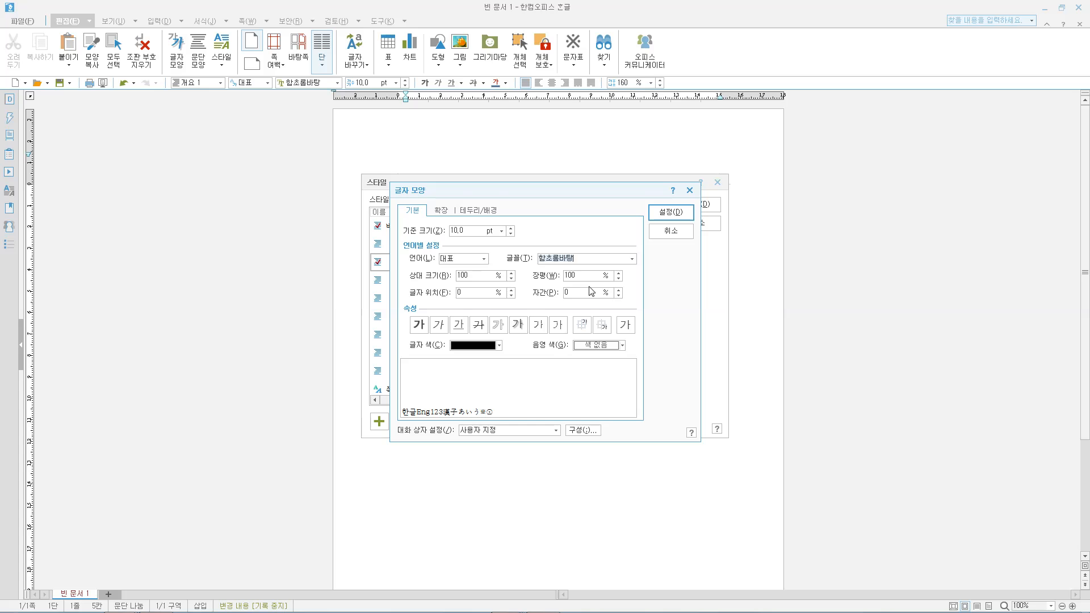
text(휴먼명조)
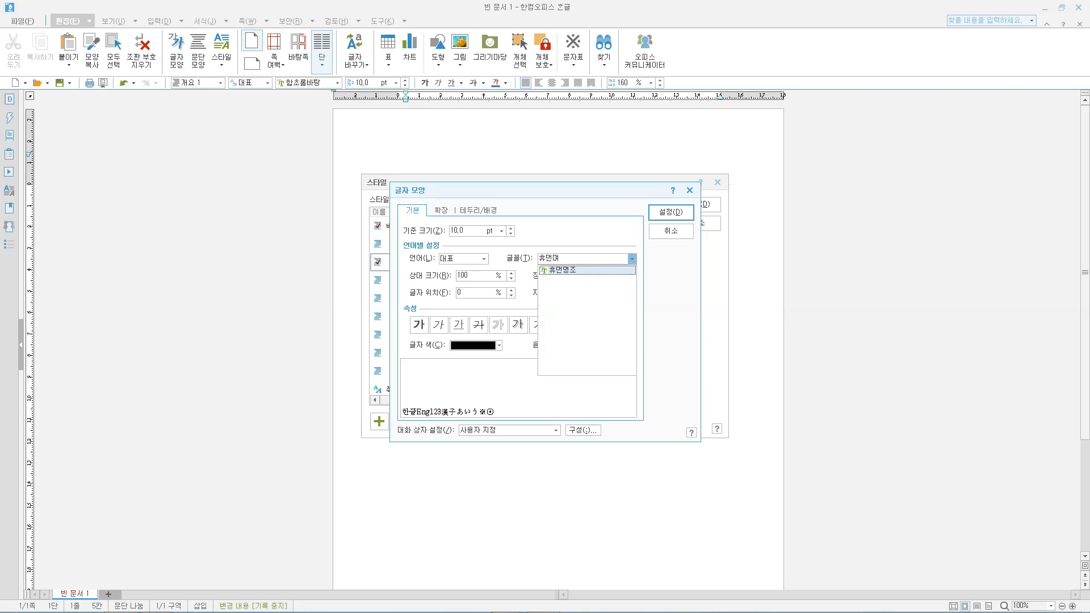
key(Return)
drag(469, 231, 380, 230)
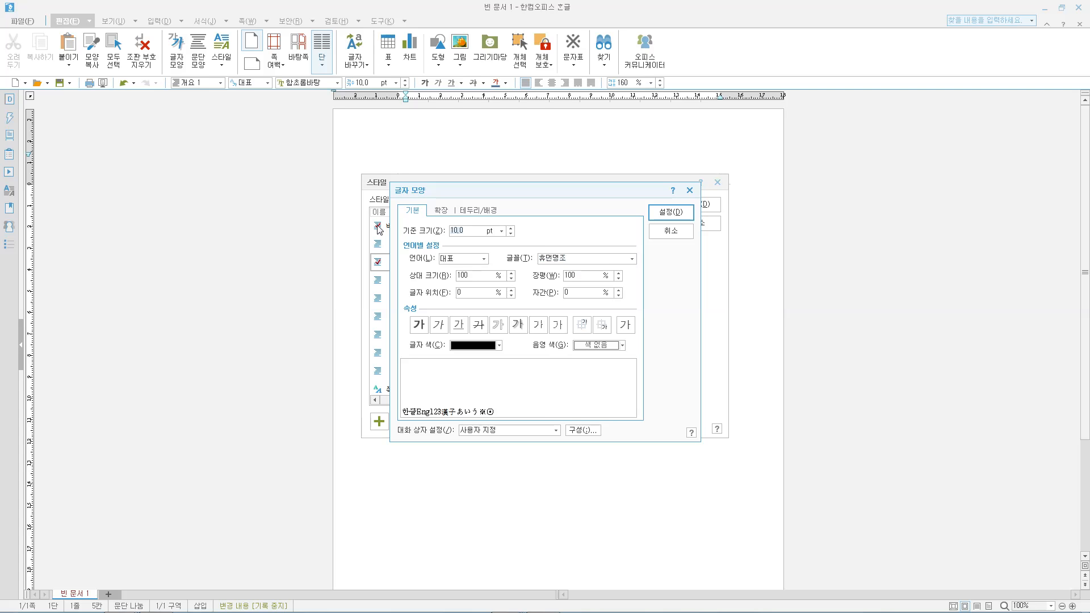
text(16)
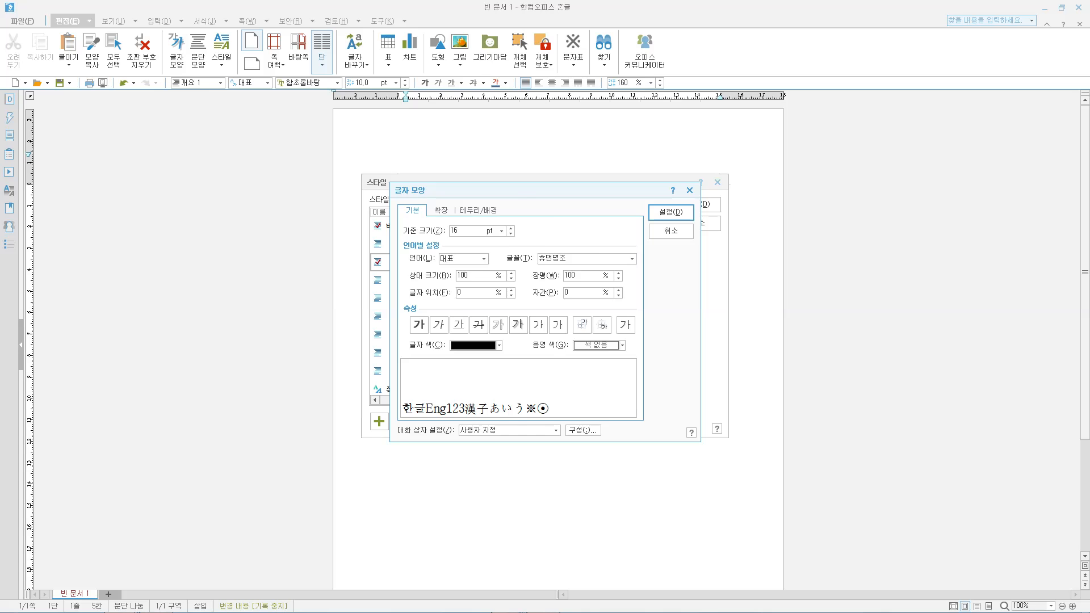
key(Return)
Make the text of style 개요 1 bold and accept its character shape settings.
click(528, 315)
click(419, 325)
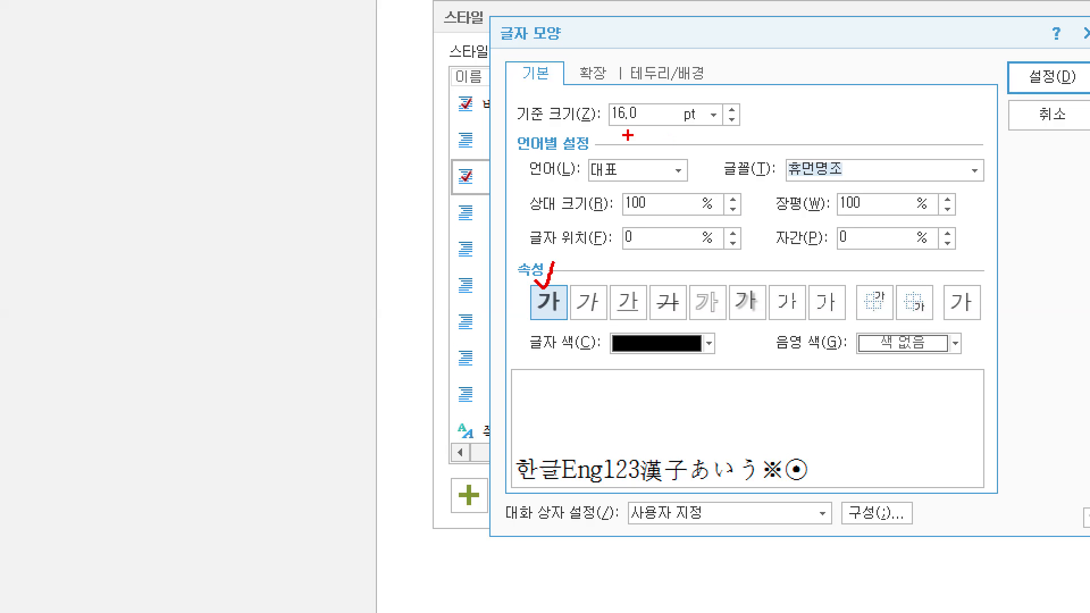
drag(776, 189, 863, 190)
drag(604, 135, 669, 135)
drag(518, 328, 586, 328)
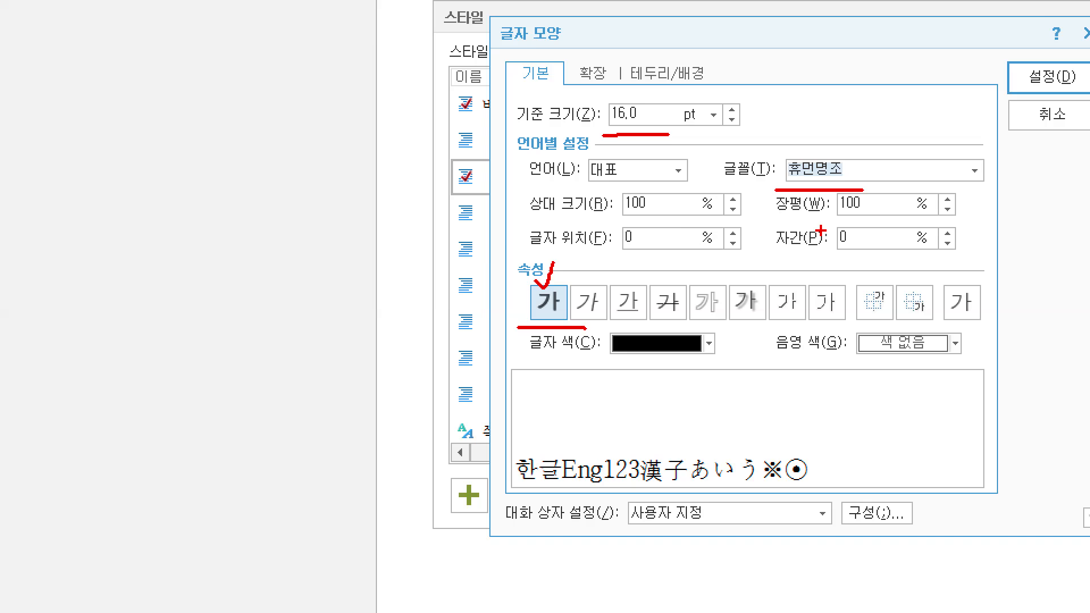
key(Escape)
click(421, 328)
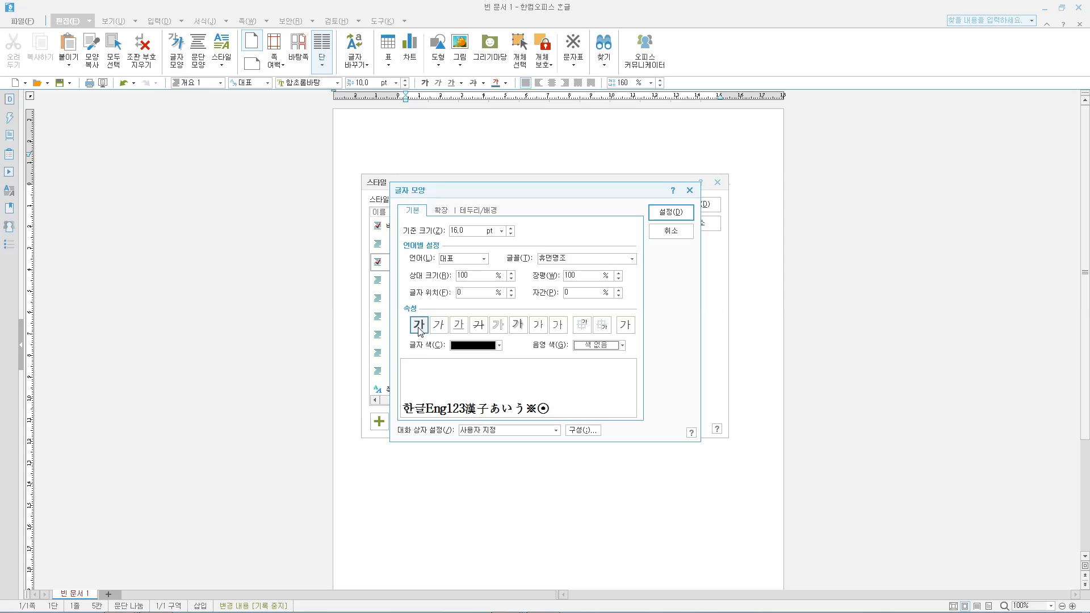
click(420, 331)
click(423, 327)
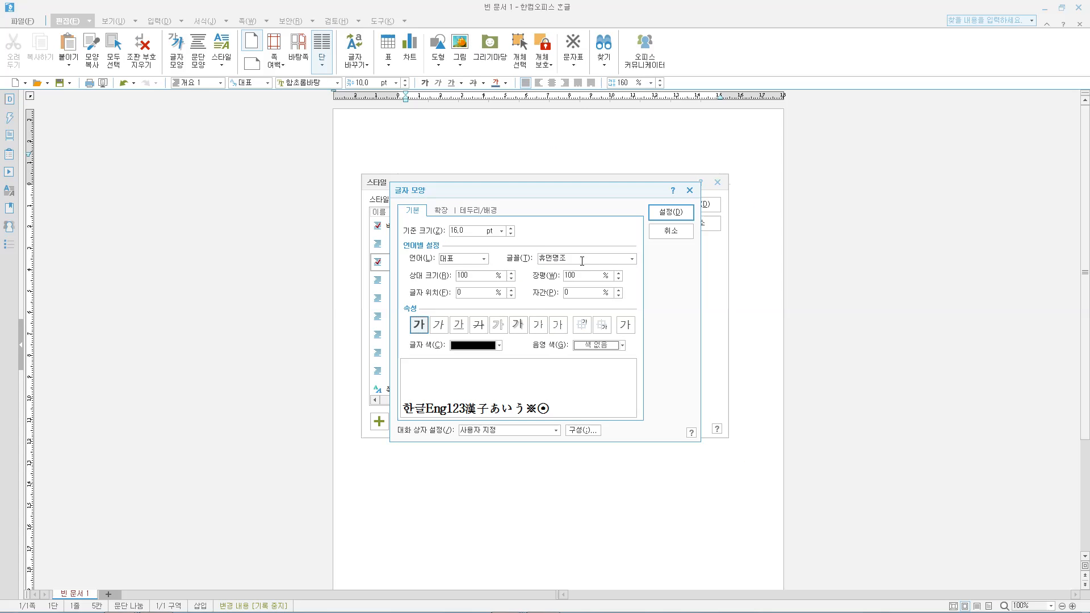
click(666, 223)
Set the left paragraph margin of style 개요 1 to 0 pt.
click(467, 332)
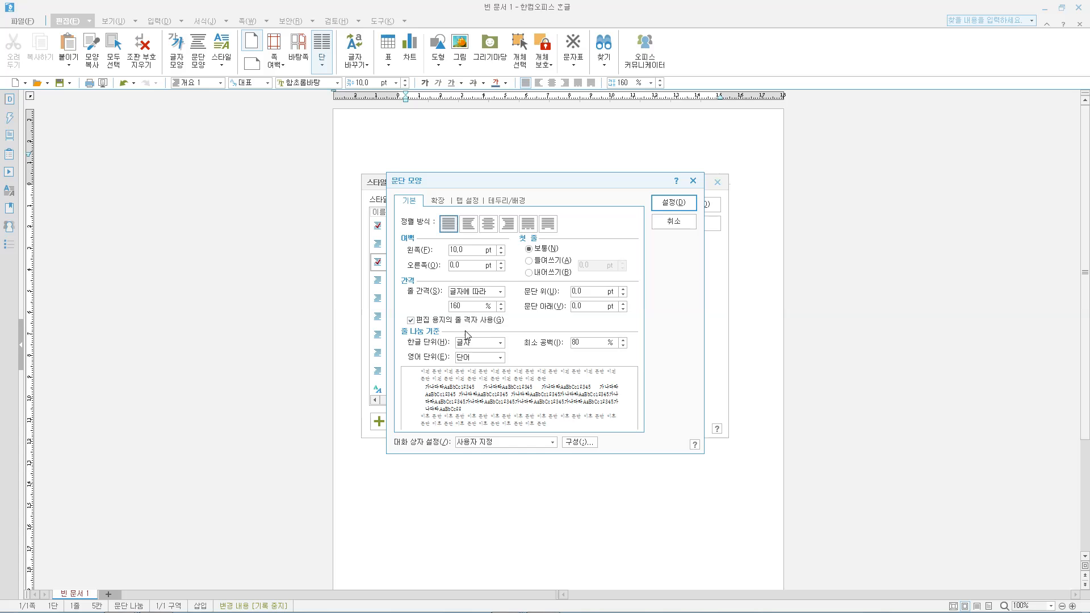
double_click(468, 248)
text(0)
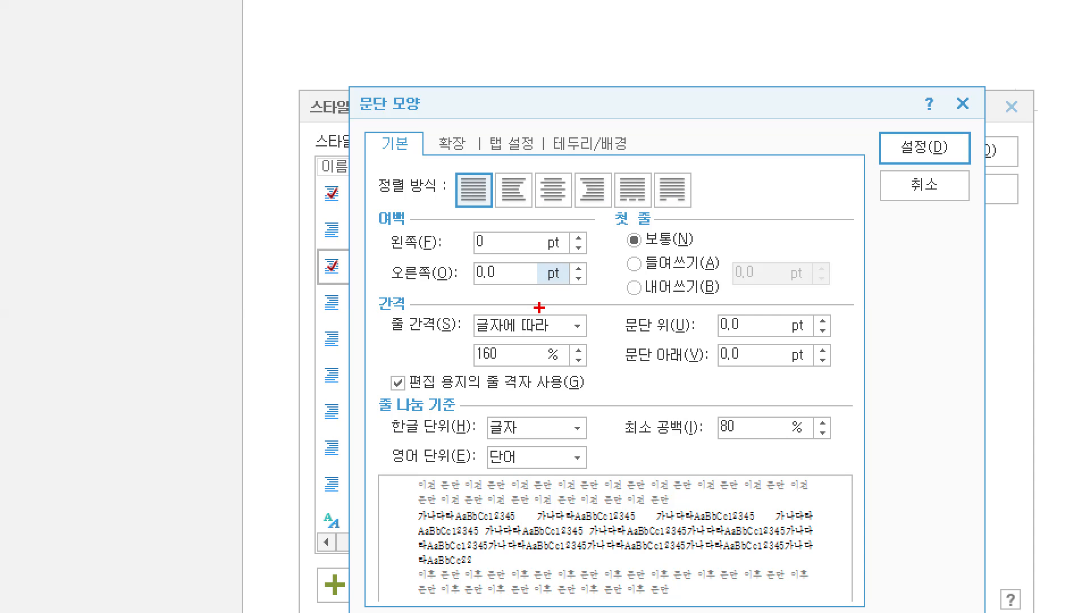
drag(454, 262, 496, 260)
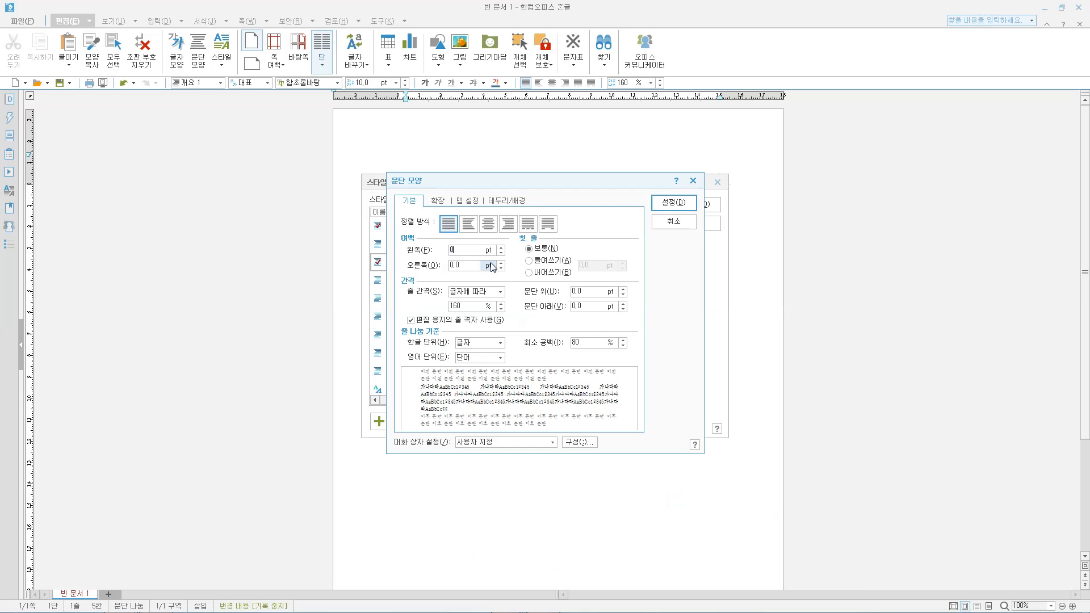
Set the spacing of style 개요 1 to 25 pt above and 5 pt below the paragraph, and accept the style edits.
text(25)
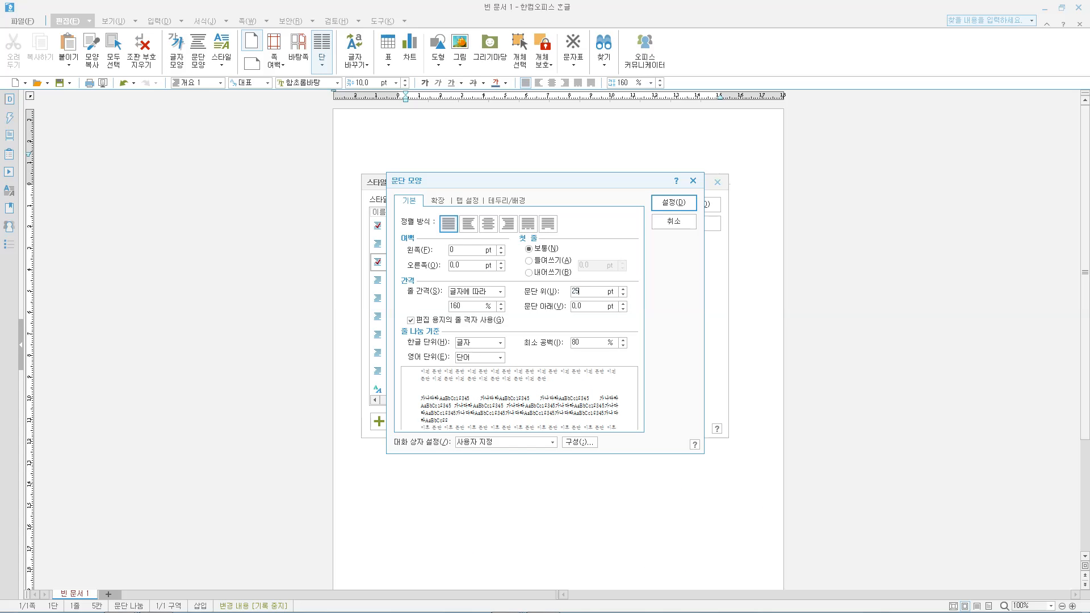
click(596, 310)
text(5)
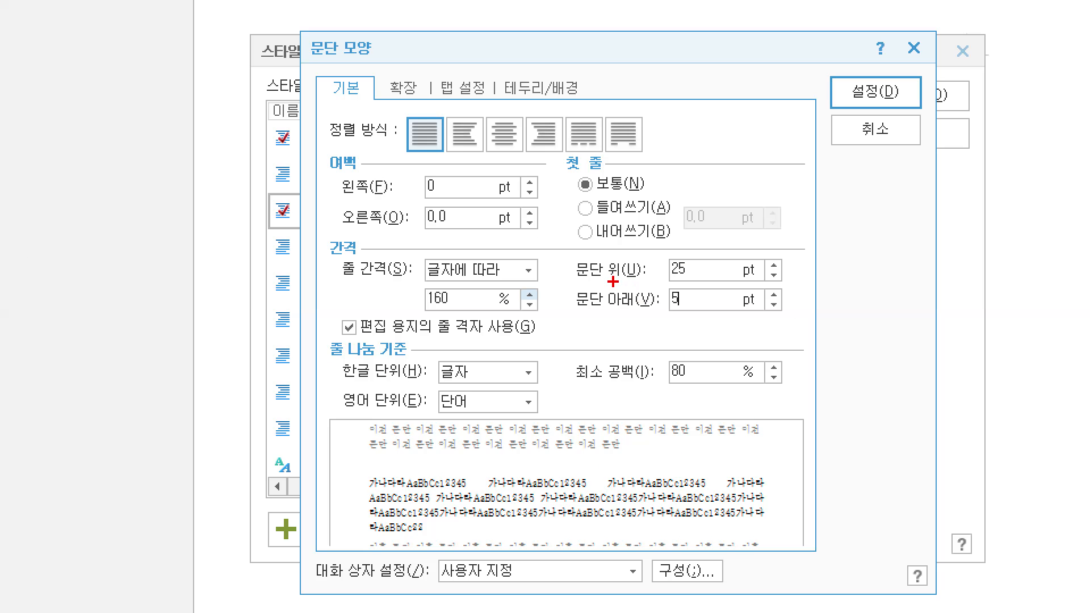
drag(392, 200, 445, 199)
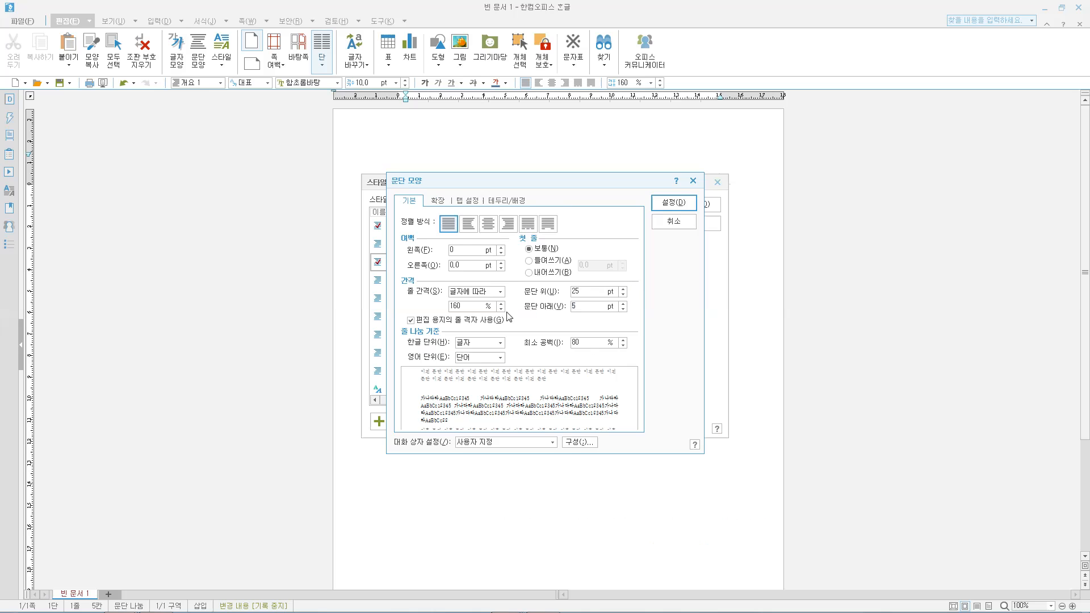
click(875, 92)
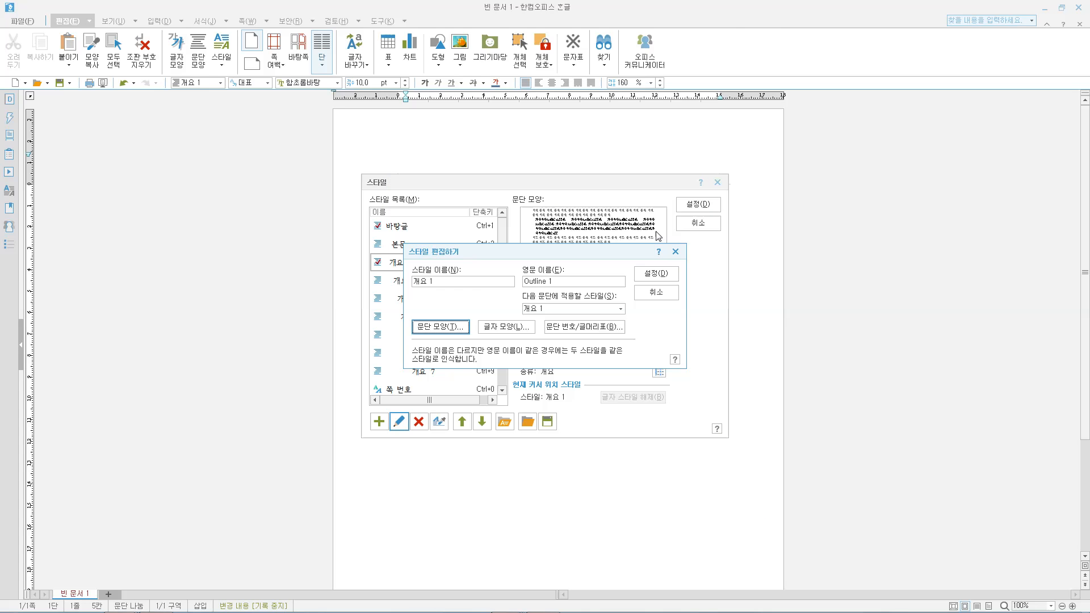
click(647, 276)
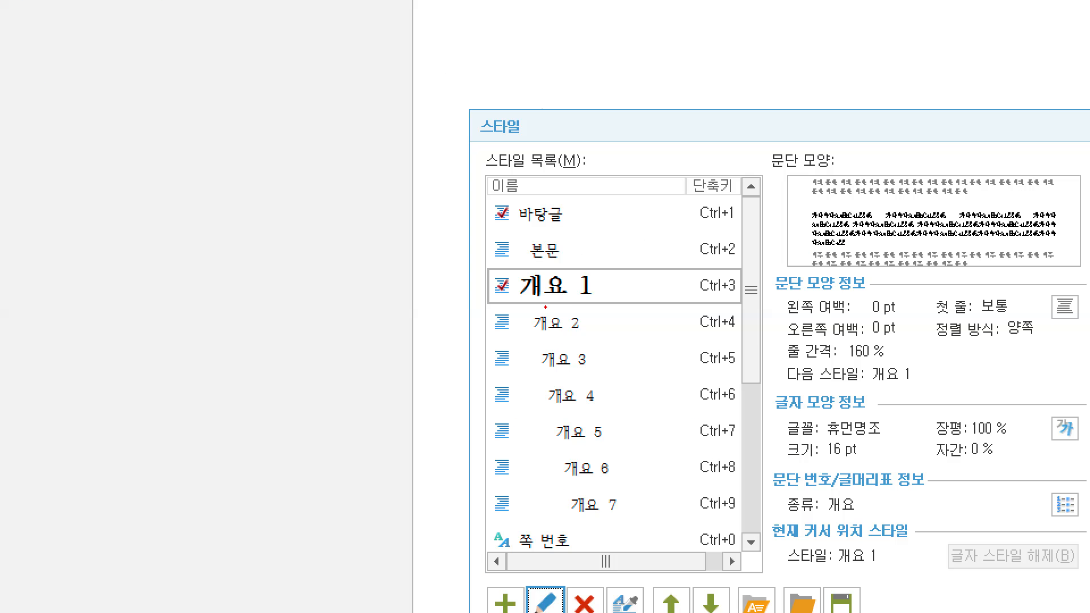
drag(391, 274, 420, 271)
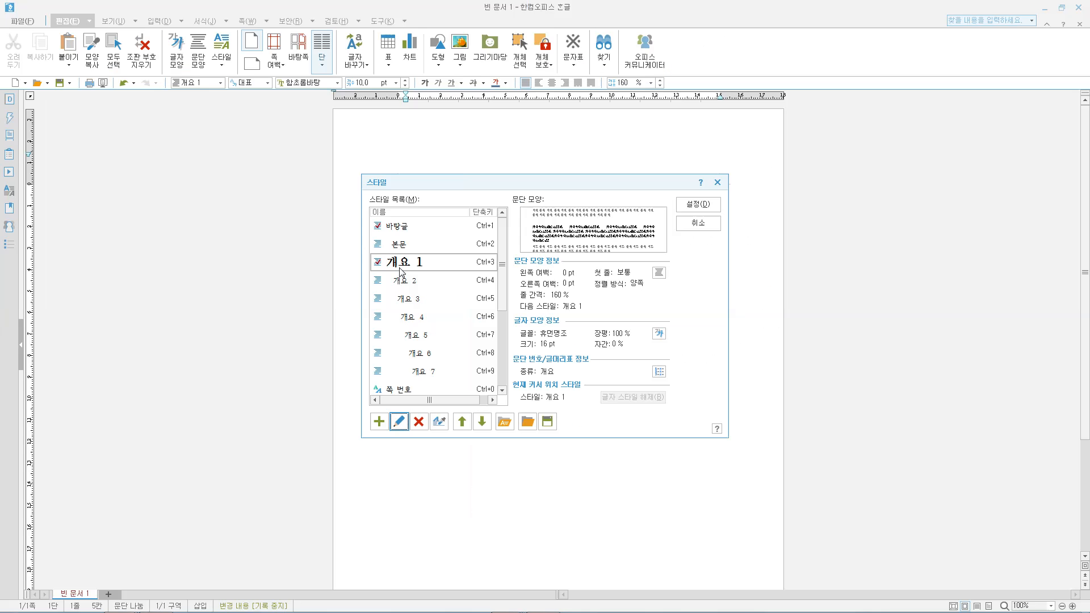
Select the outline style 개요 2 in the style list and open it for editing.
click(554, 321)
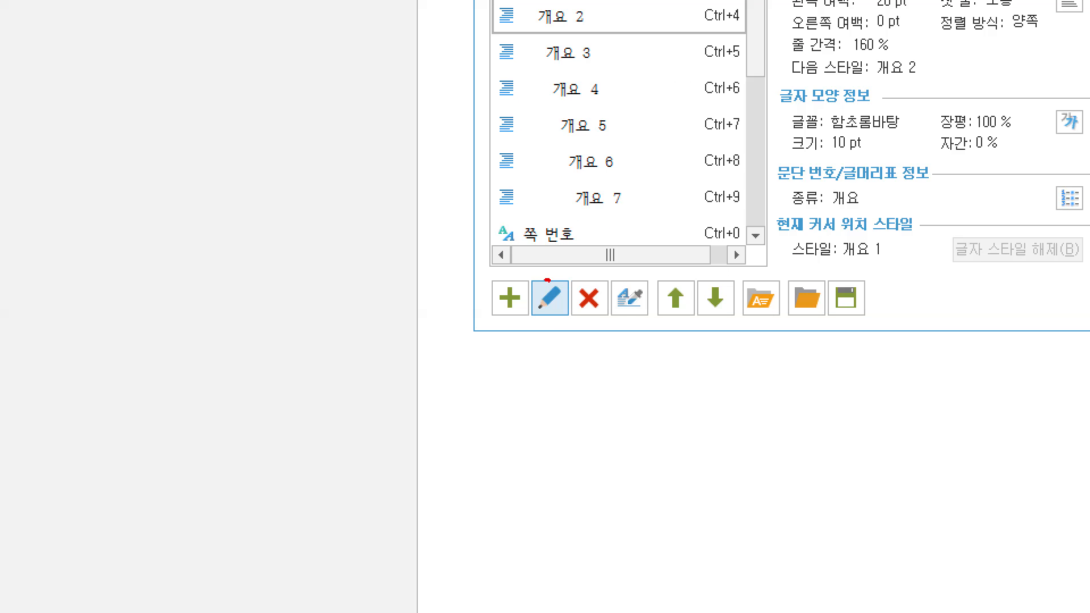
drag(397, 412, 411, 399)
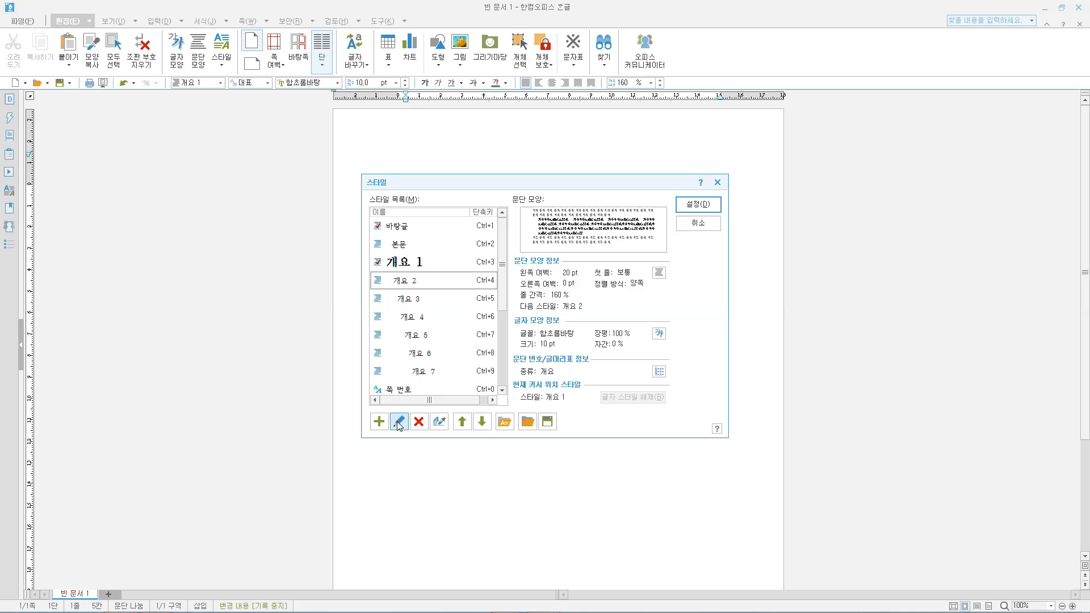
click(549, 298)
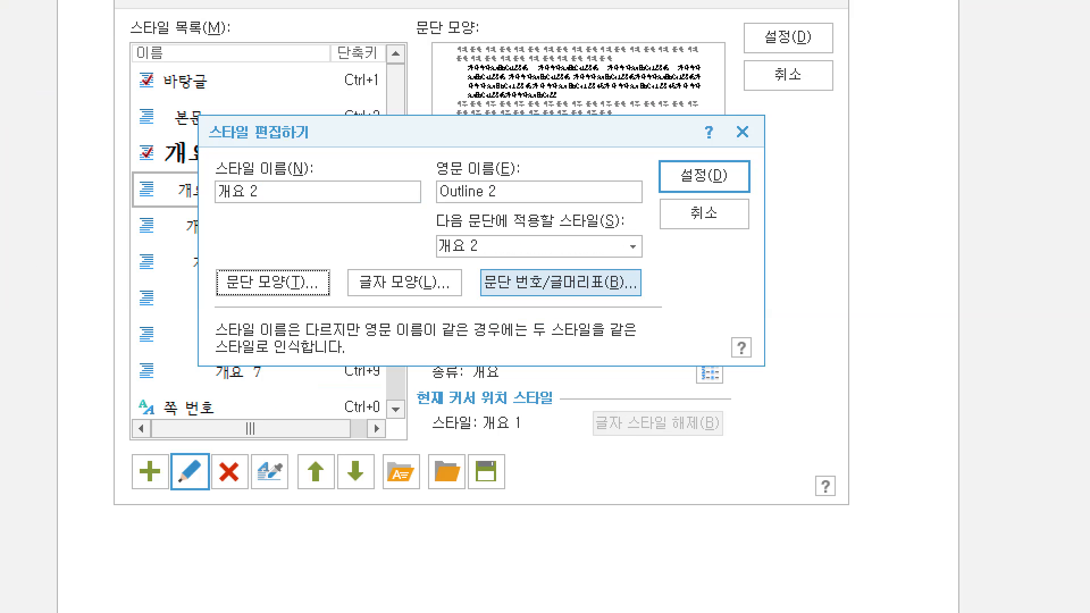
mouse_move(775, 230)
mouse_down()
mouse_move(789, 217)
mouse_move(793, 264)
mouse_up()
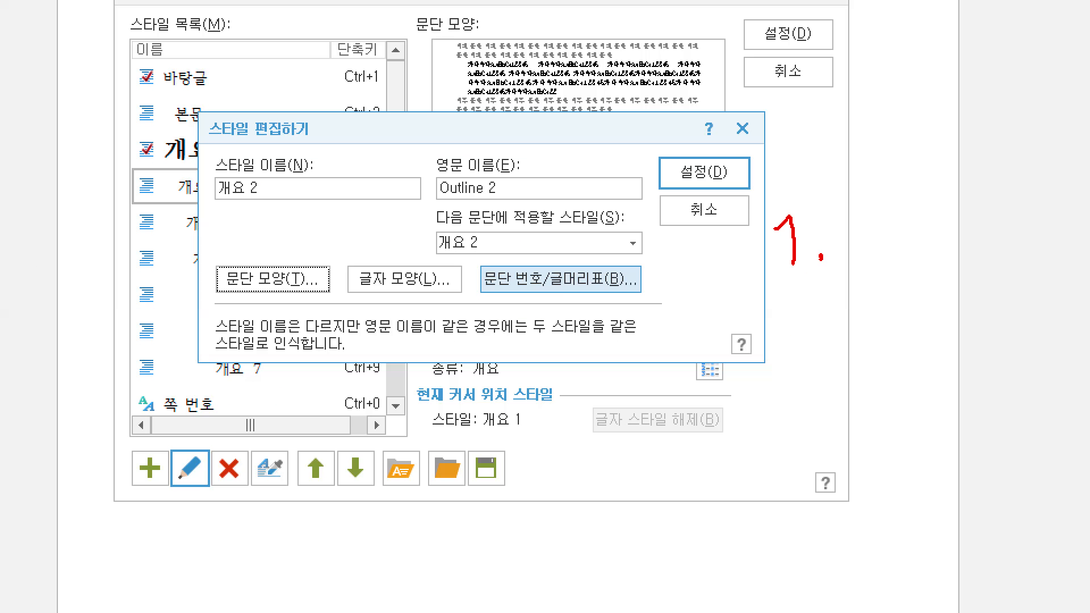
drag(636, 242, 535, 312)
drag(528, 230, 636, 325)
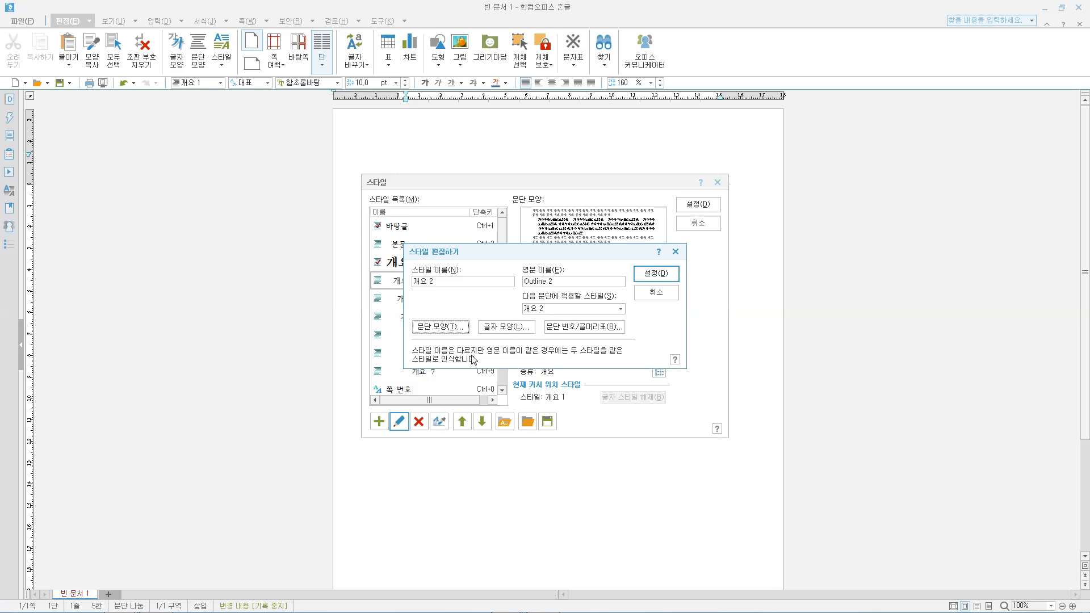
Set the character shape of style 개요 2 to the font 휴먼명조 with a base size of 15 pt.
click(404, 279)
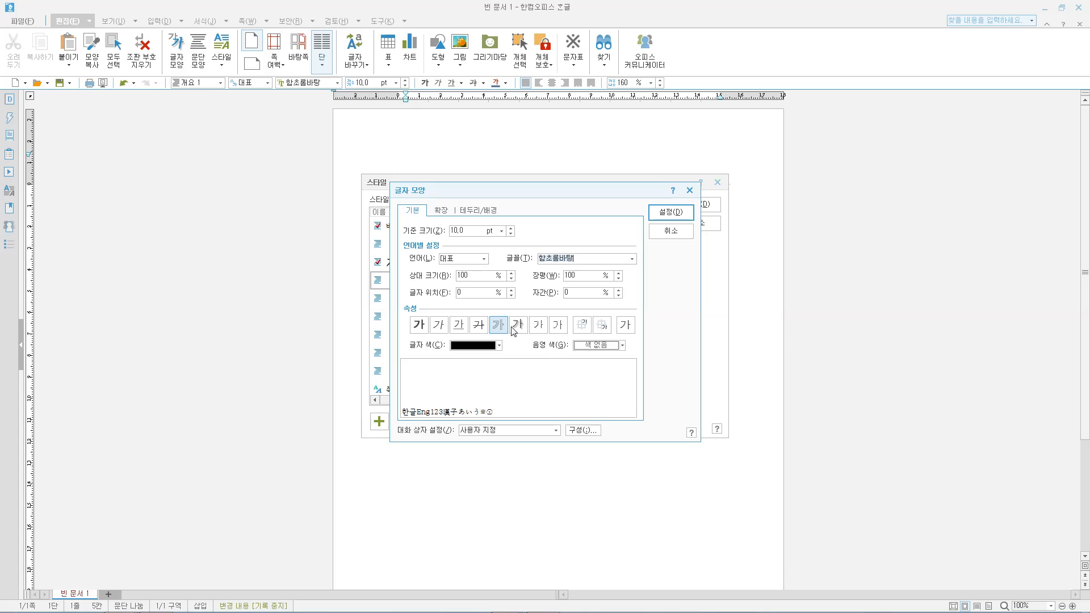
text(흄)
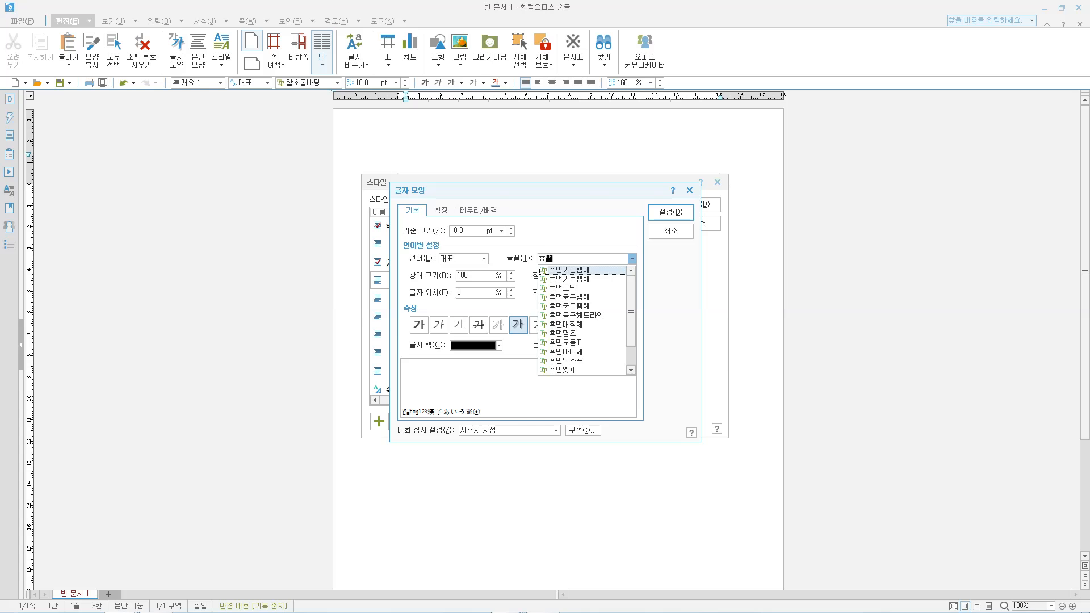
text(먼명조)
key(Return)
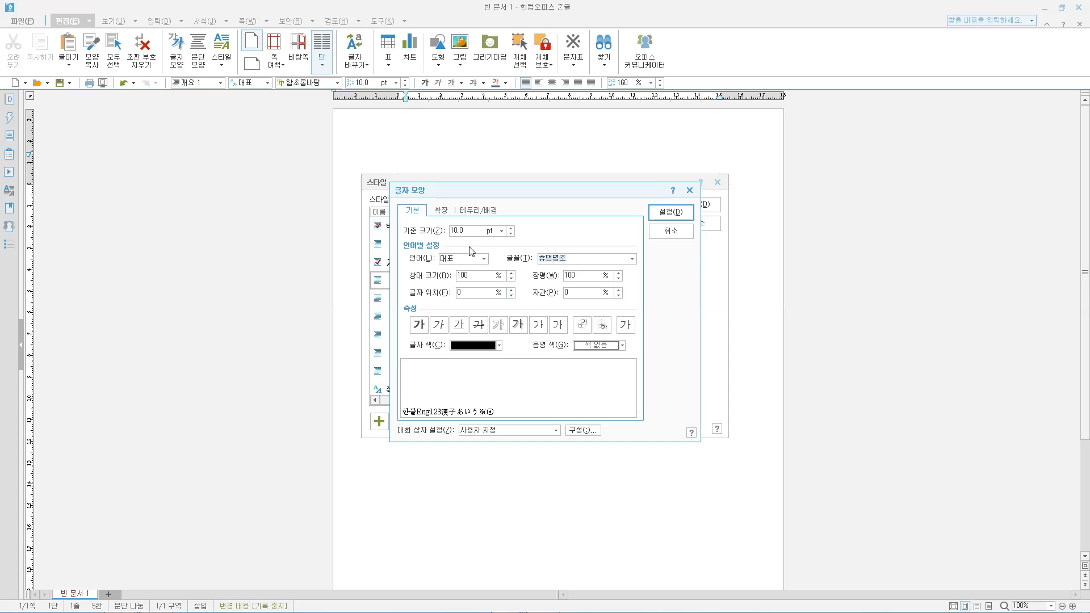
drag(467, 231, 442, 231)
text(15)
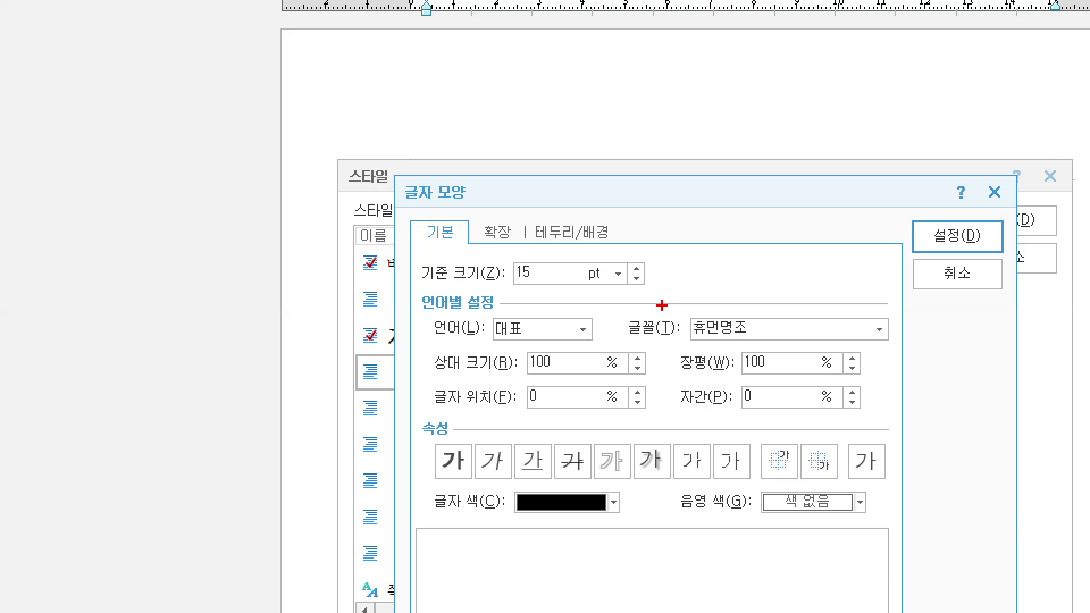
mouse_move(435, 437)
mouse_down()
mouse_move(442, 456)
mouse_move(456, 431)
mouse_up()
drag(687, 343, 745, 345)
drag(512, 294, 548, 295)
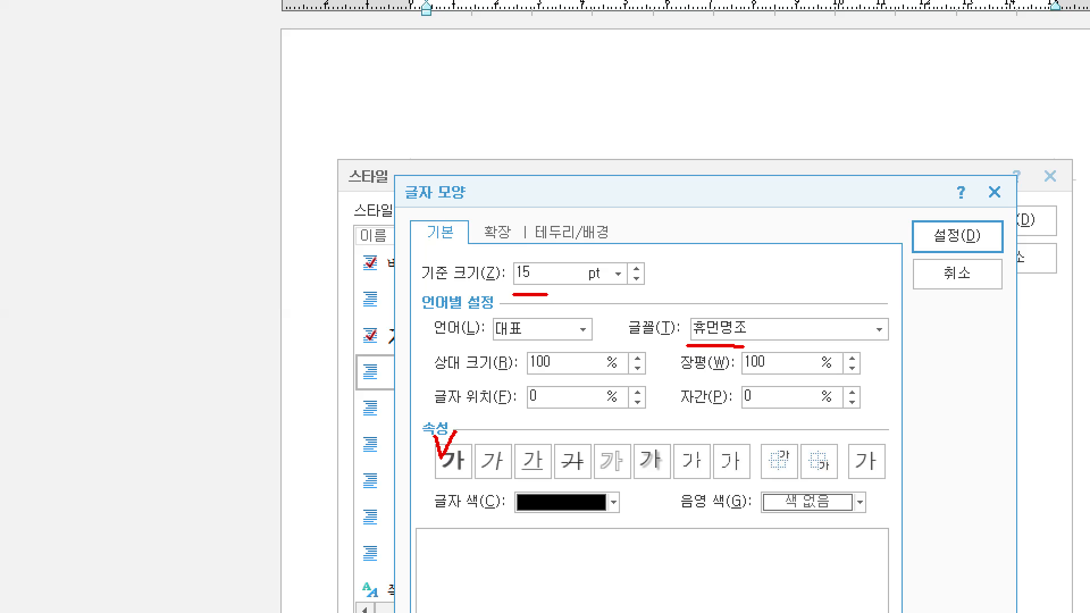
drag(438, 434, 461, 419)
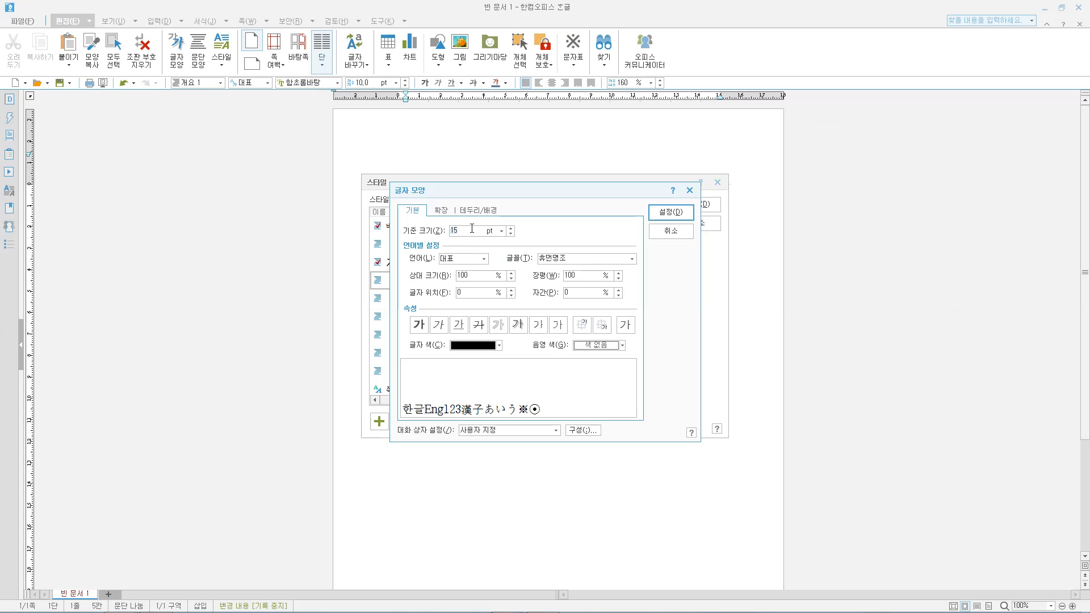
Make the character shape of style 개요 2 bold, and set its left paragraph margin to 10 pt.
click(453, 461)
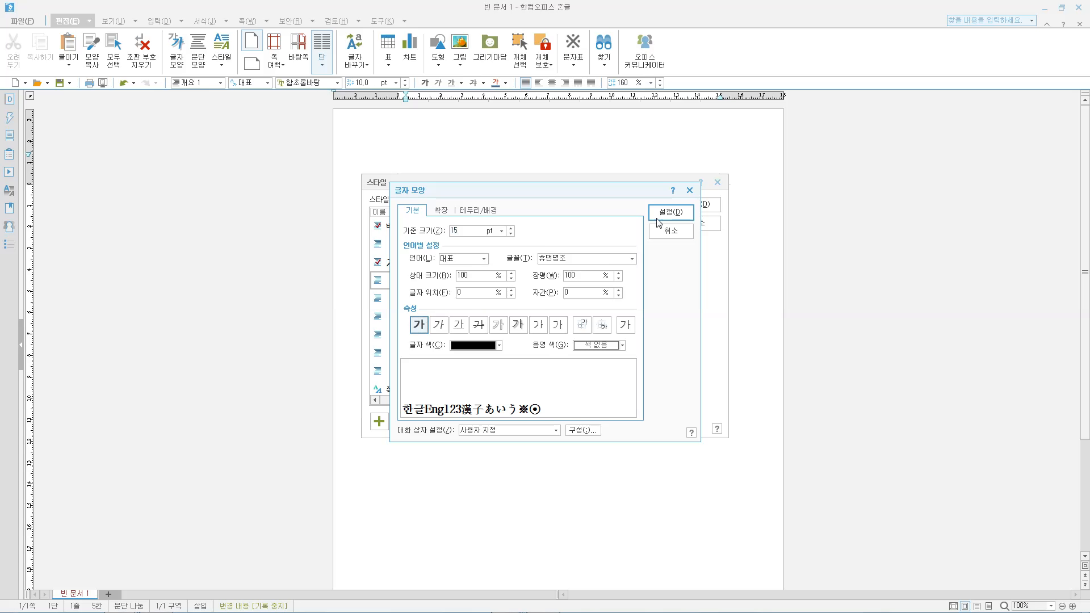
click(657, 223)
click(440, 328)
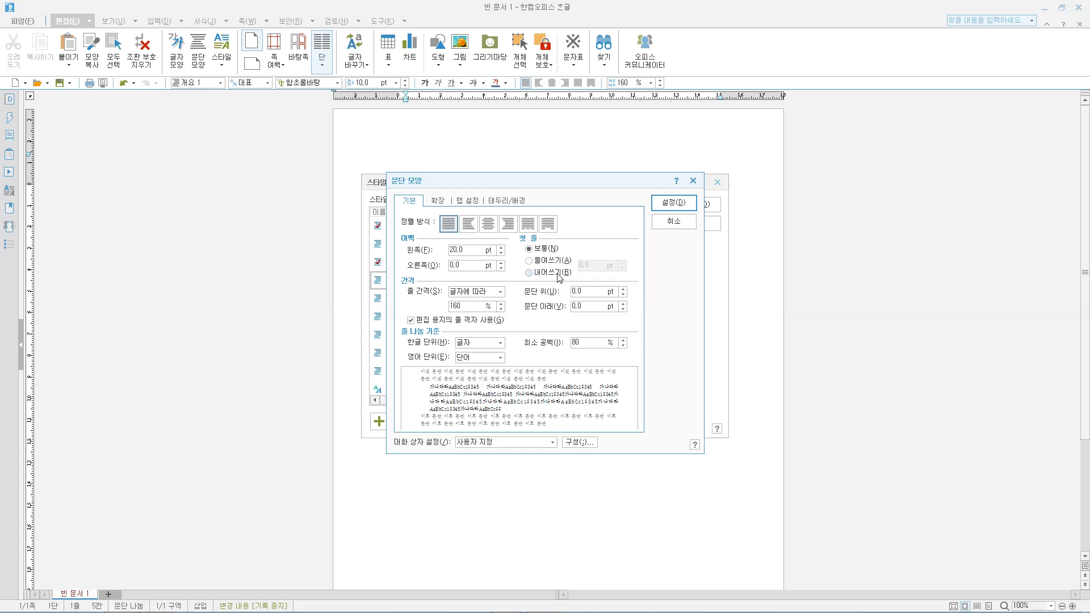
drag(428, 254, 419, 251)
text(10)
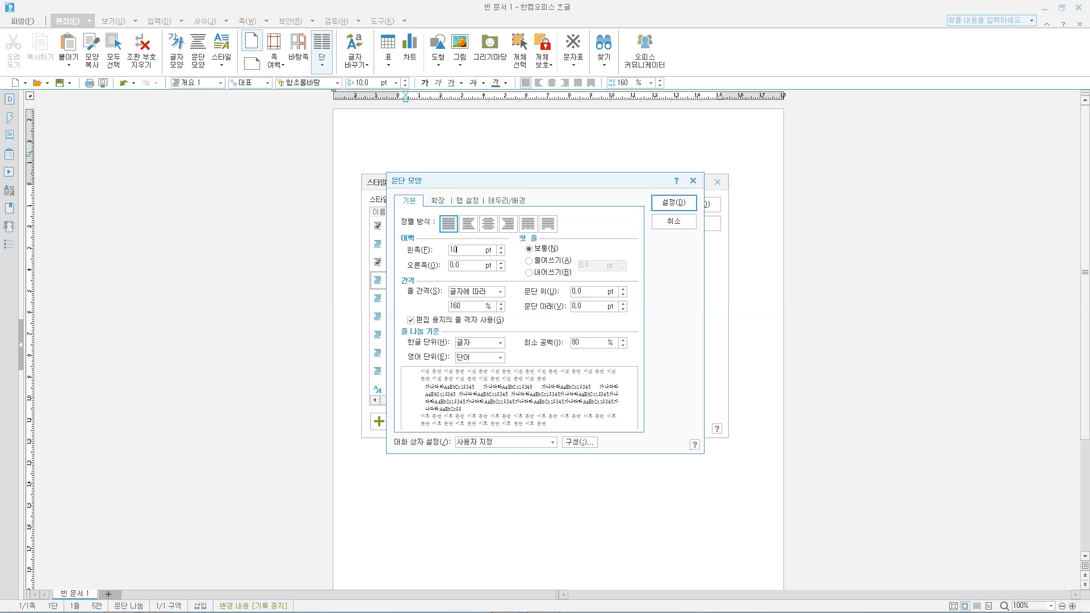
Set the spacing of style 개요 2 to 5 pt above and 5 pt below the paragraph, and accept the style edits.
click(592, 294)
text(5)
key(Tab)
text(5)
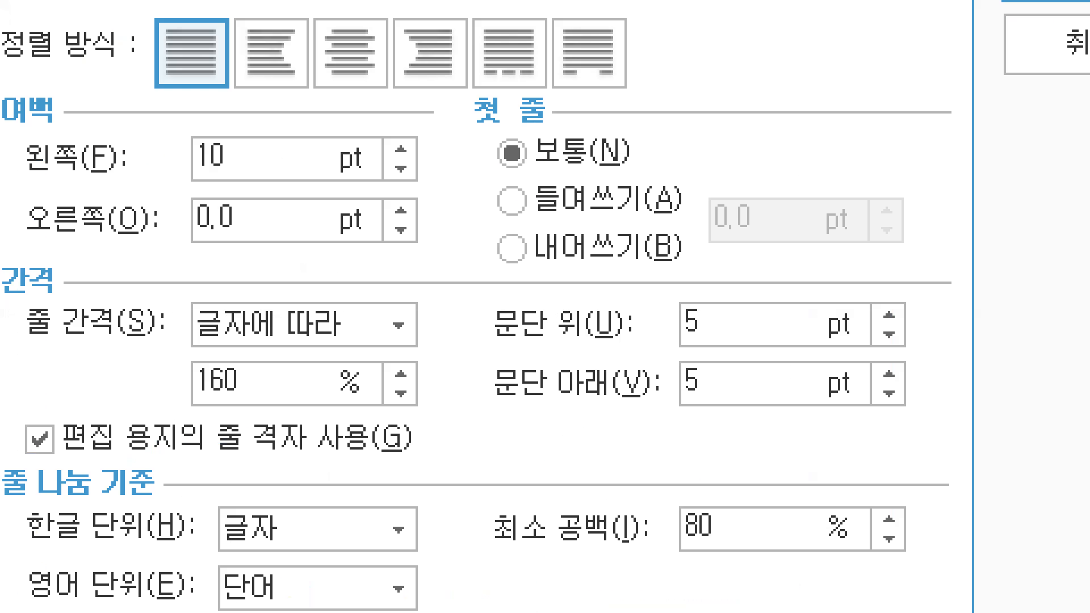
drag(114, 202, 257, 194)
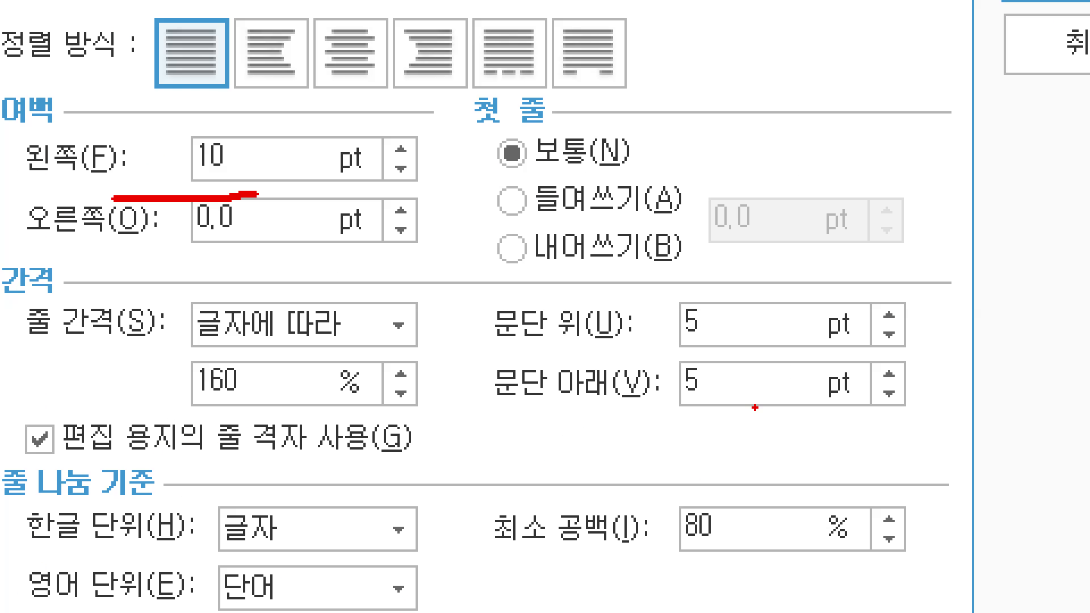
drag(441, 296, 446, 406)
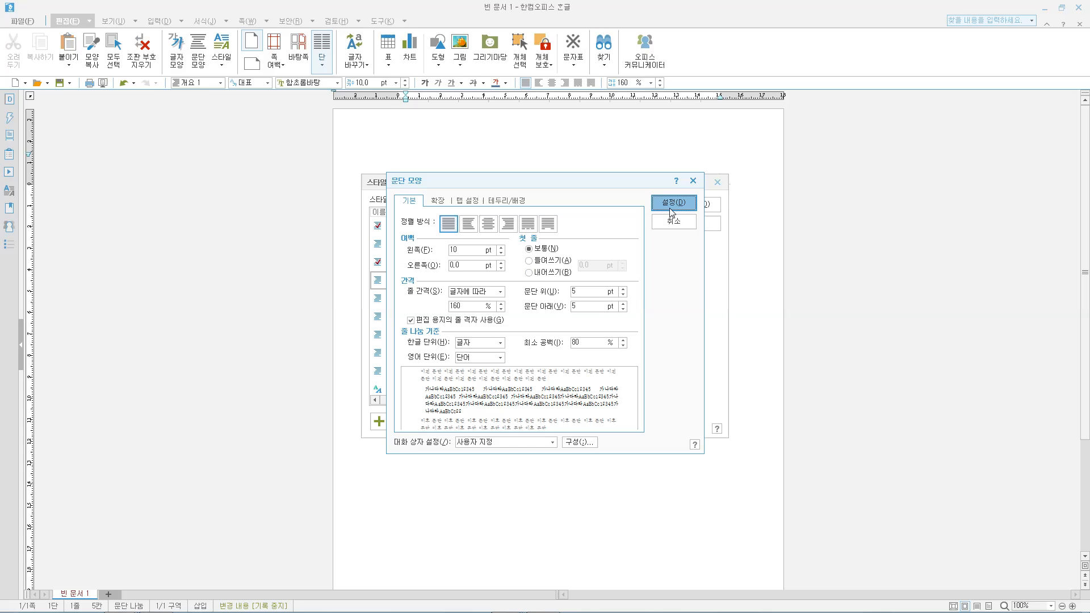
click(670, 203)
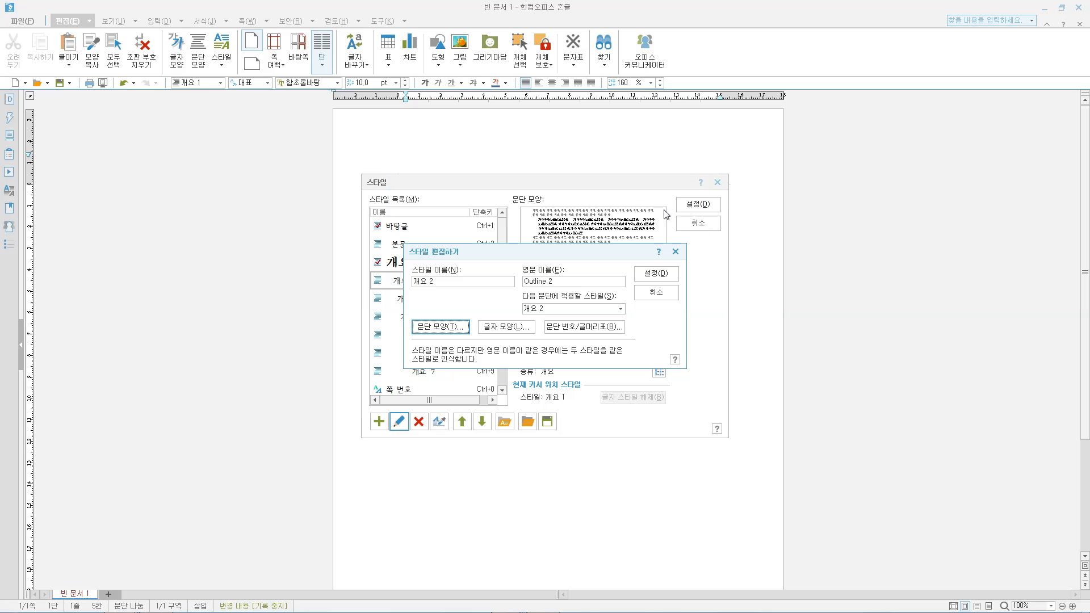
click(655, 273)
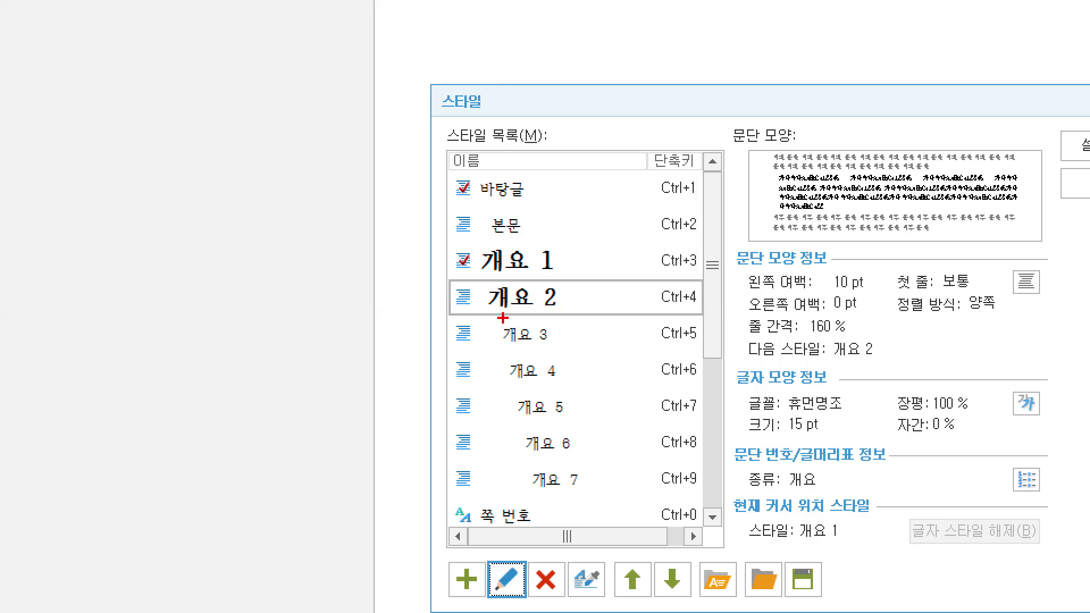
Select the outline style 개요 3 in the style list and open it for editing.
drag(502, 318, 566, 317)
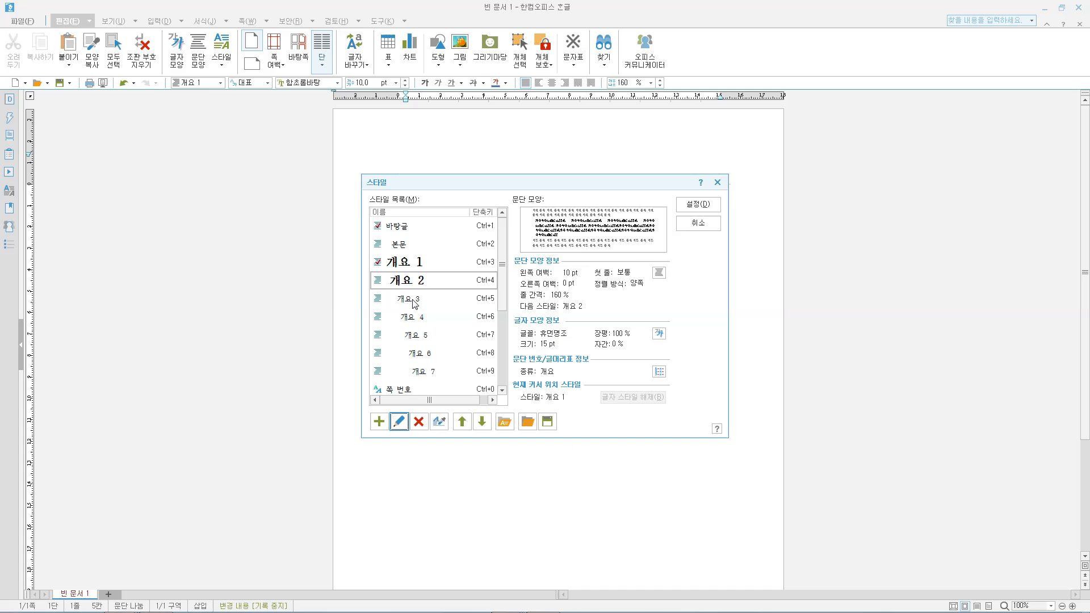
click(536, 338)
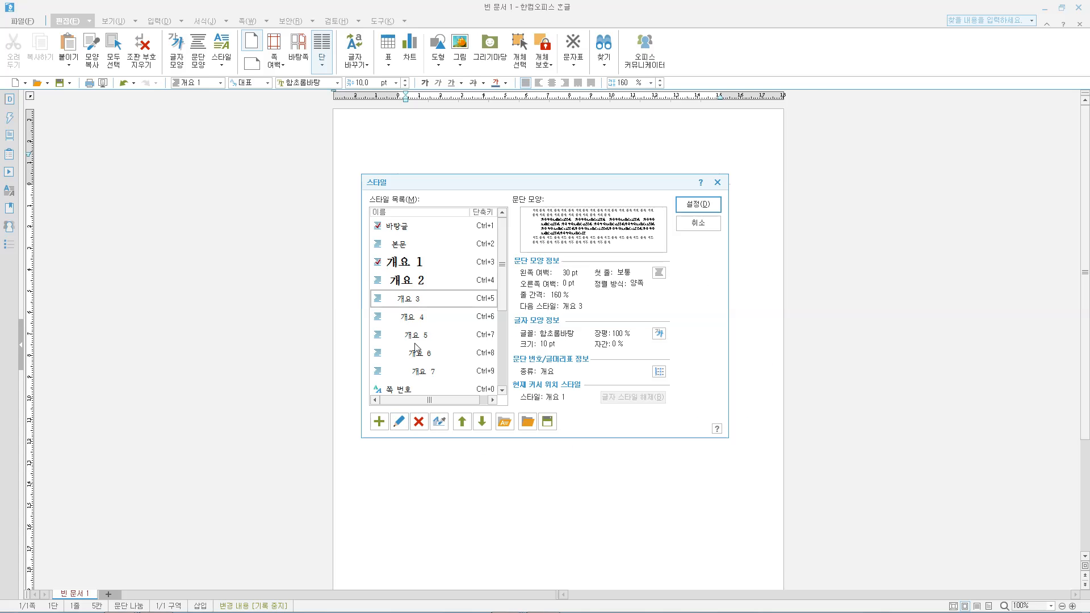
click(399, 422)
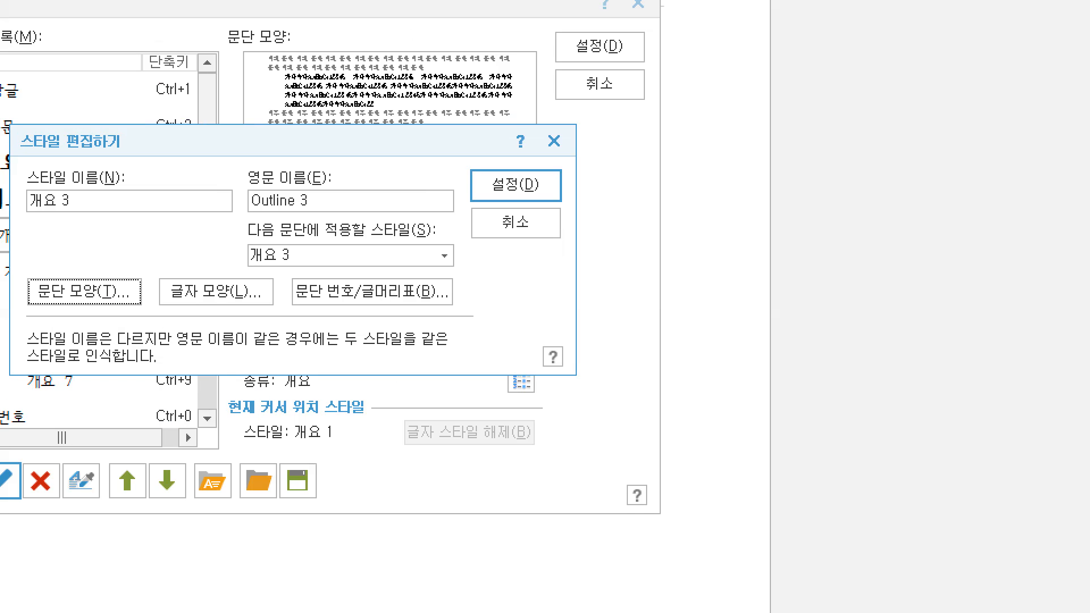
drag(667, 120, 688, 120)
drag(682, 130, 682, 166)
click(722, 161)
drag(721, 215, 729, 246)
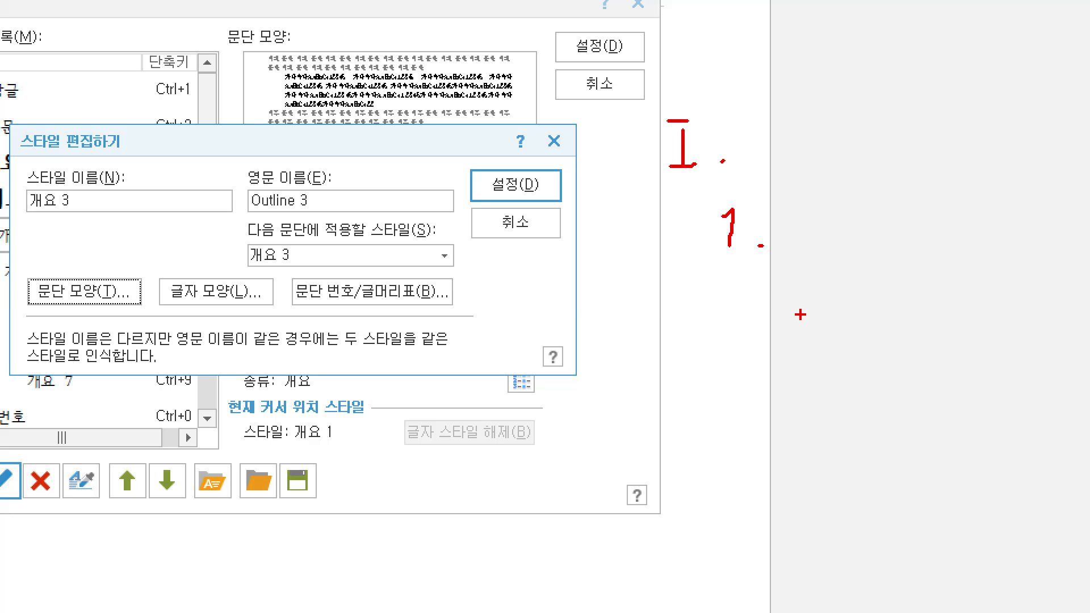
drag(801, 314, 812, 316)
drag(843, 428, 873, 427)
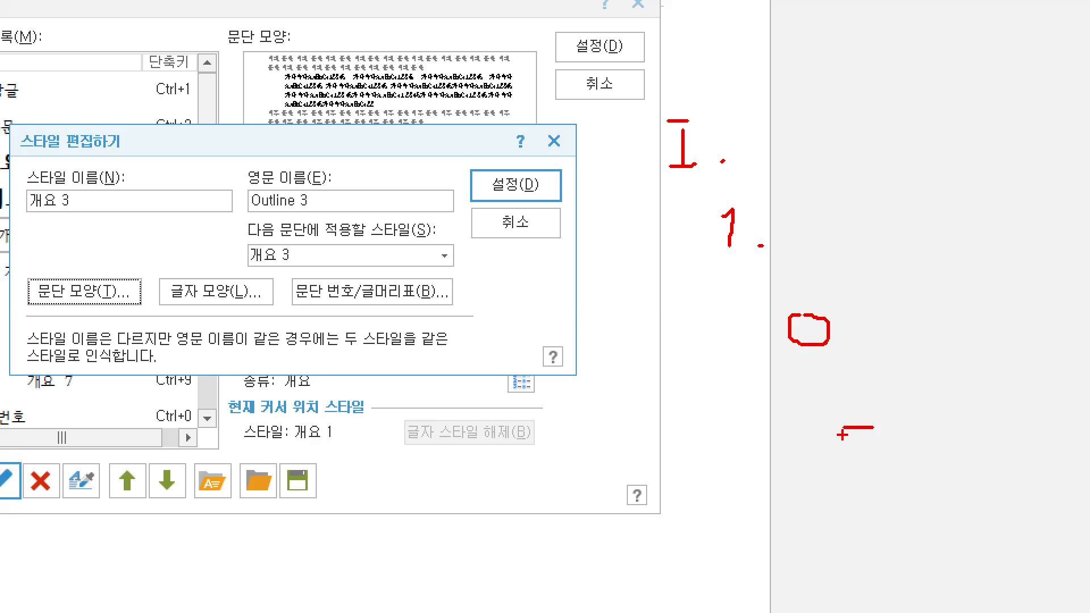
mouse_move(414, 339)
mouse_down()
mouse_move(346, 225)
mouse_move(436, 287)
mouse_move(369, 345)
mouse_up()
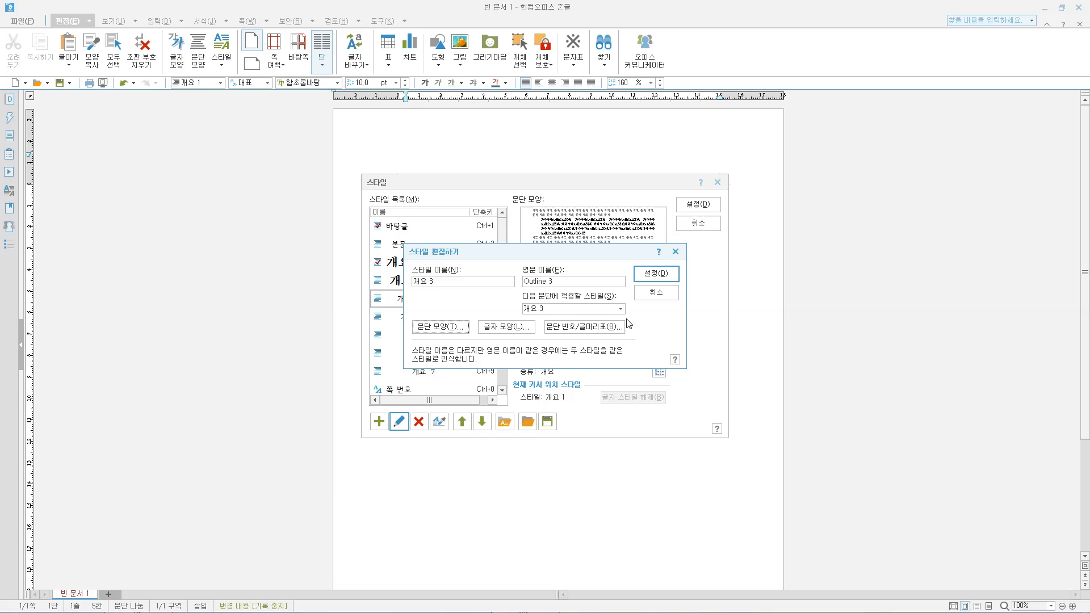
Examine the paragraph number and bullet shapes offered for style 개요 3, and cancel without choosing one.
click(372, 291)
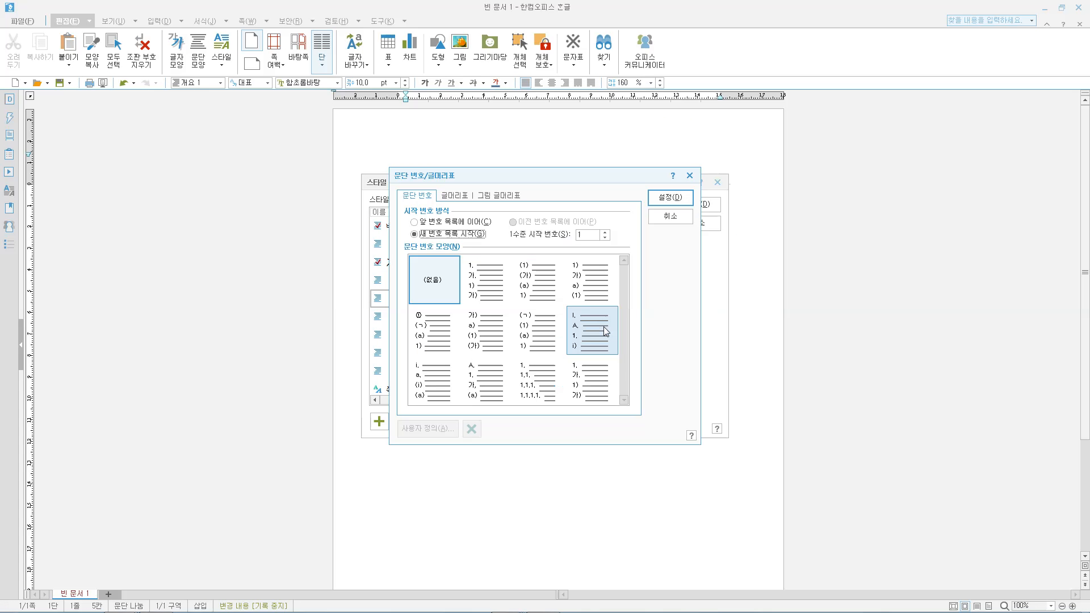
click(457, 196)
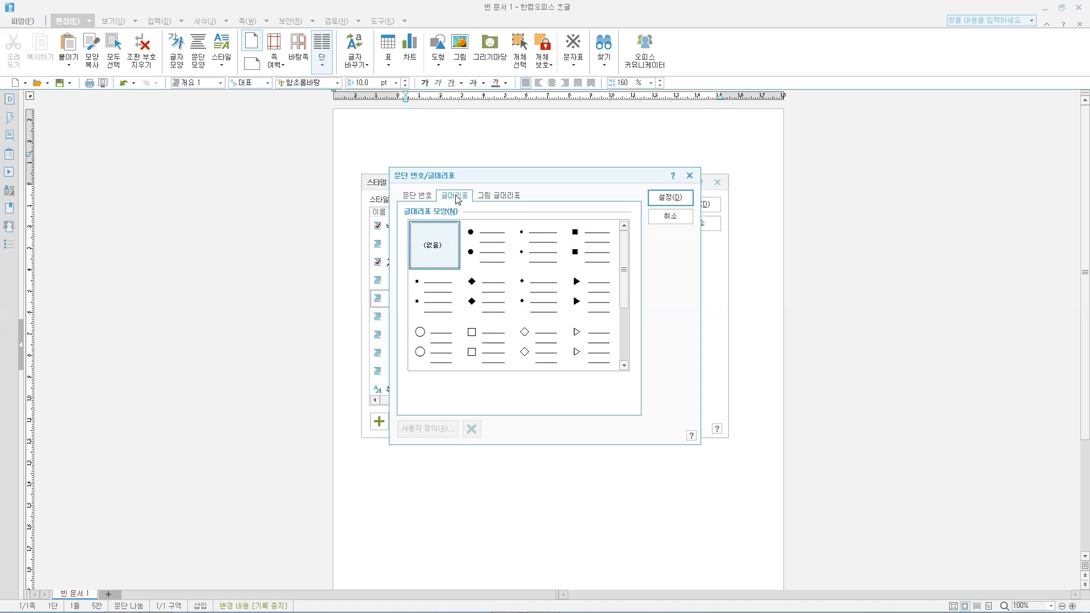
click(463, 300)
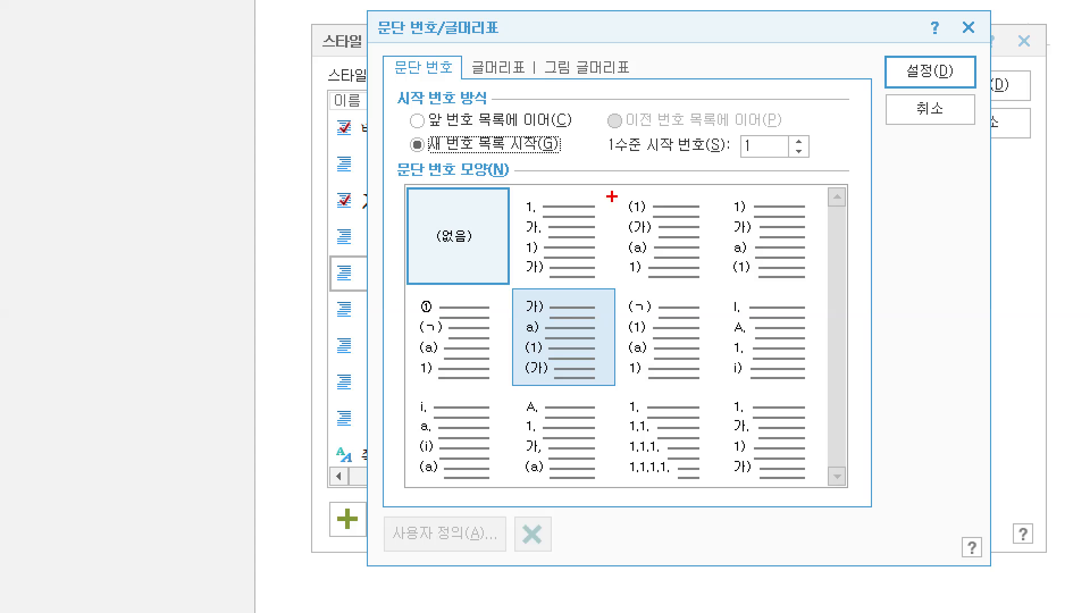
drag(396, 75, 435, 78)
drag(393, 192, 516, 197)
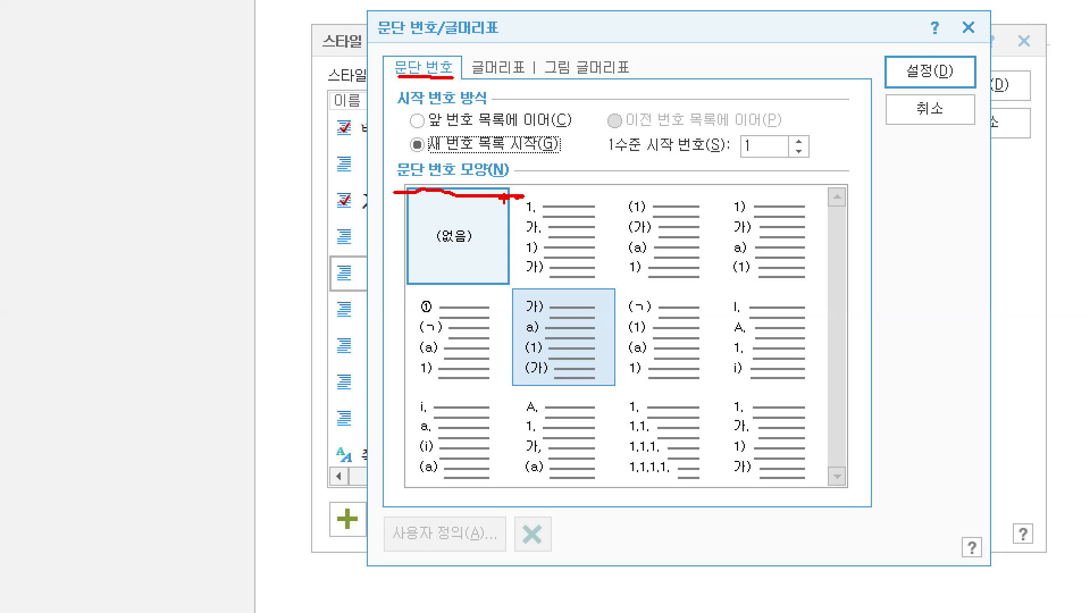
mouse_move(382, 196)
mouse_down()
mouse_move(403, 158)
mouse_move(520, 174)
mouse_up()
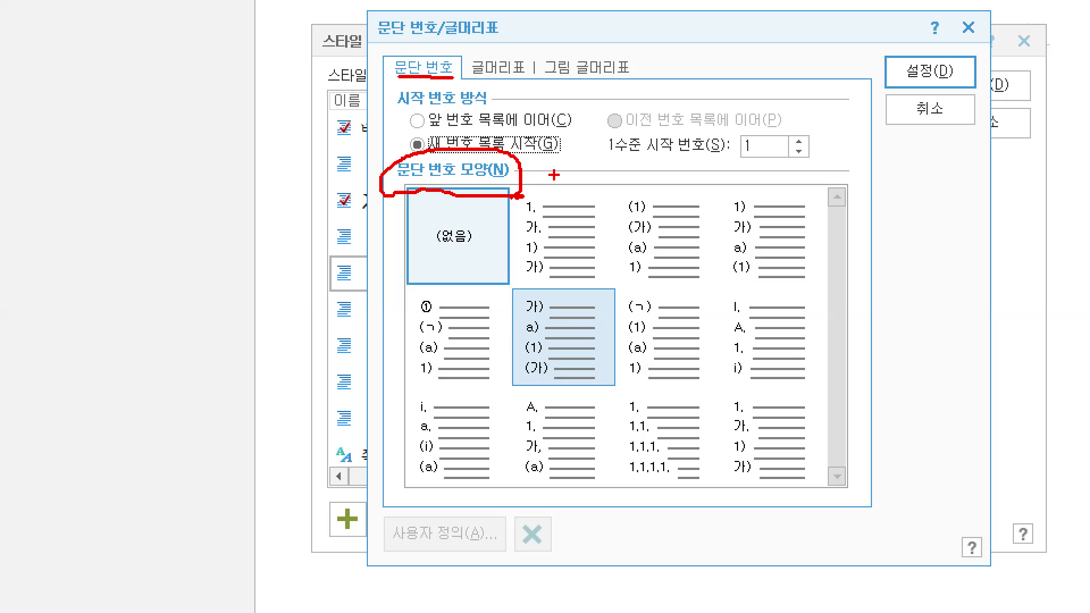
key(Escape)
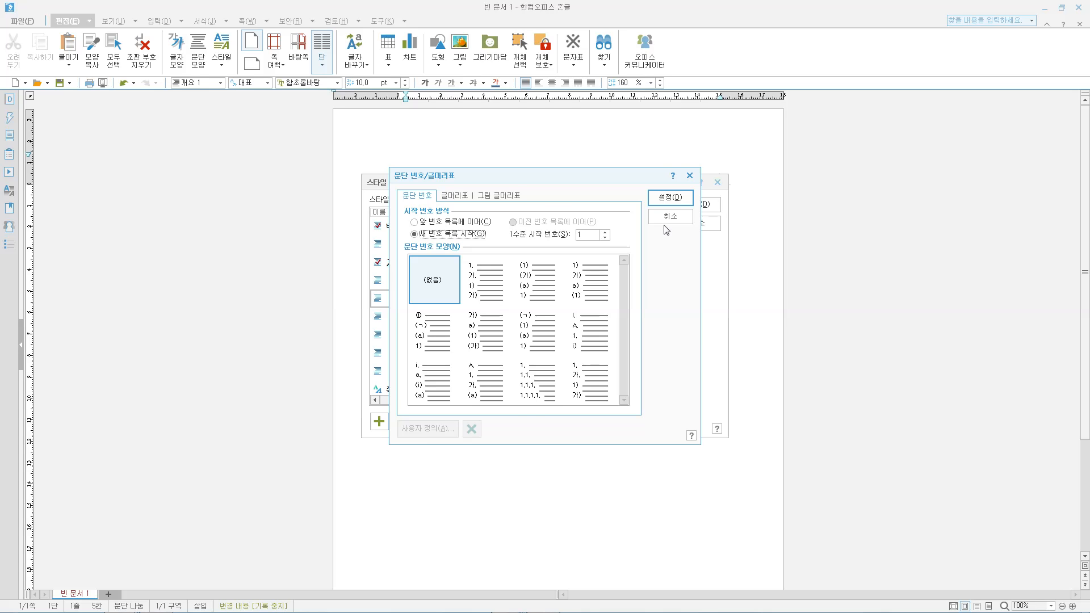
click(667, 220)
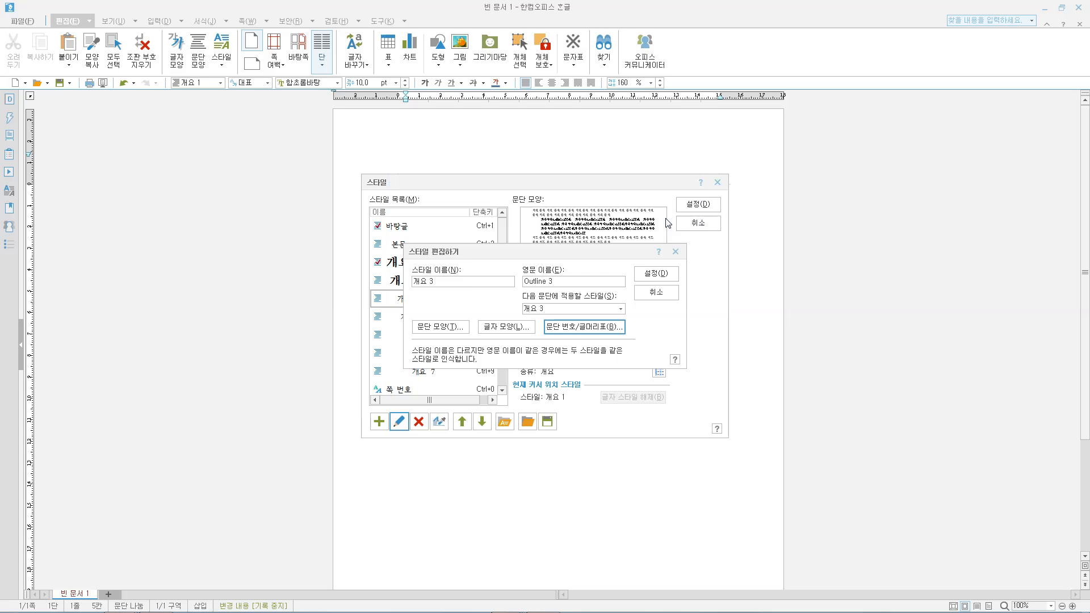
Choose the large filled round bullet shape for style 개요 3 and open its custom bullet definition.
click(583, 326)
click(455, 195)
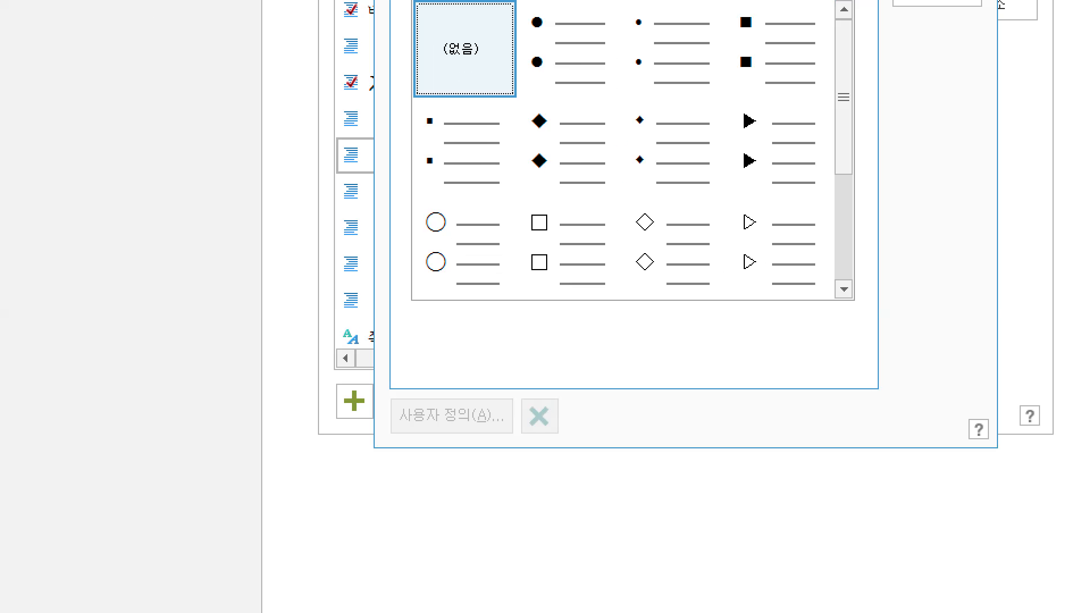
drag(453, 208, 484, 209)
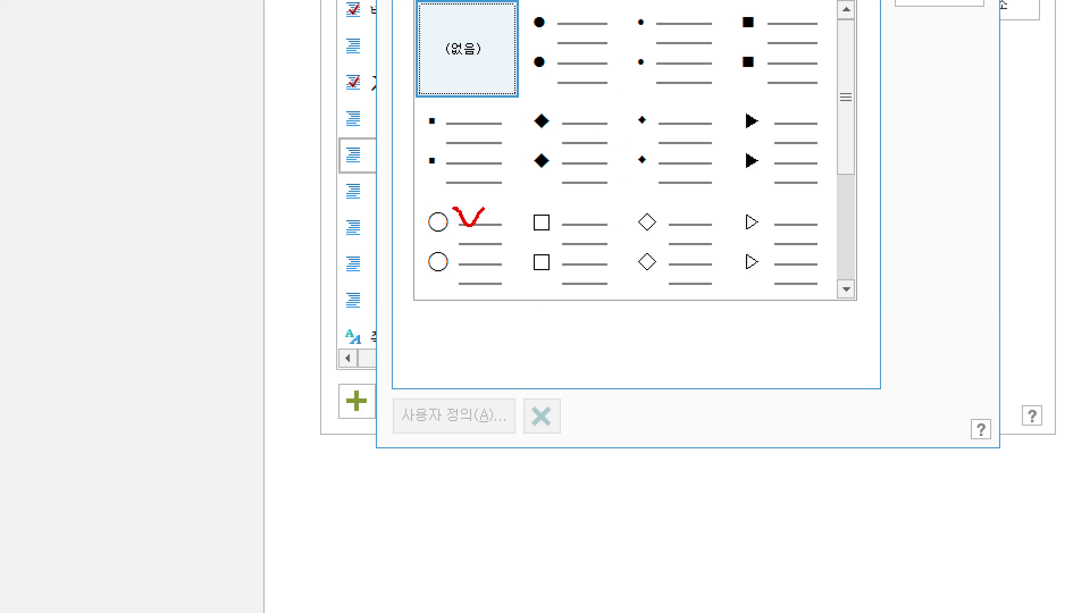
mouse_move(450, 392)
mouse_down()
mouse_move(470, 408)
mouse_move(501, 344)
mouse_up()
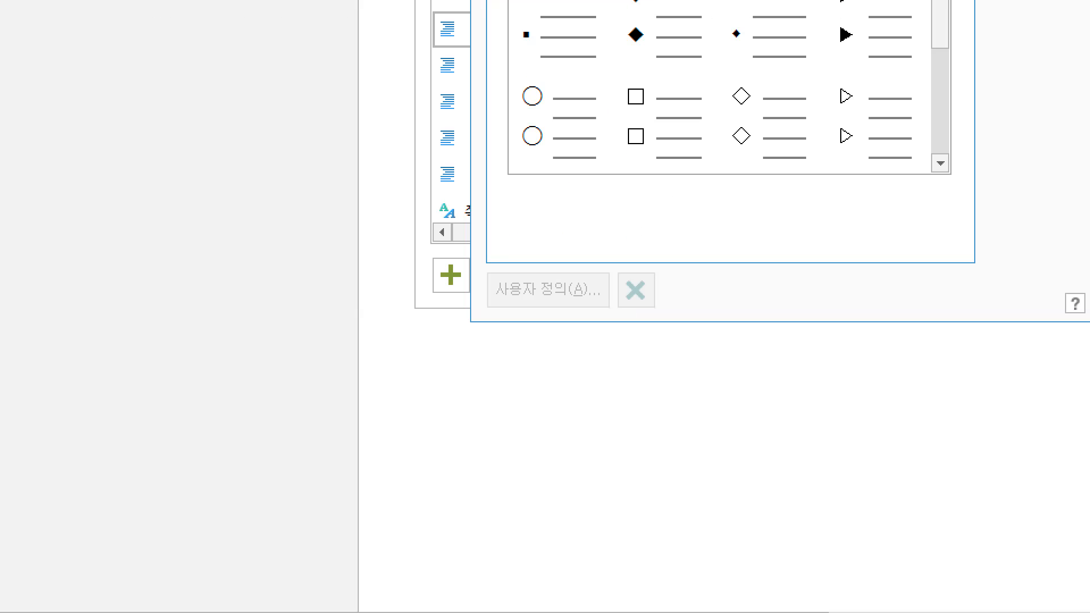
drag(490, 311, 597, 311)
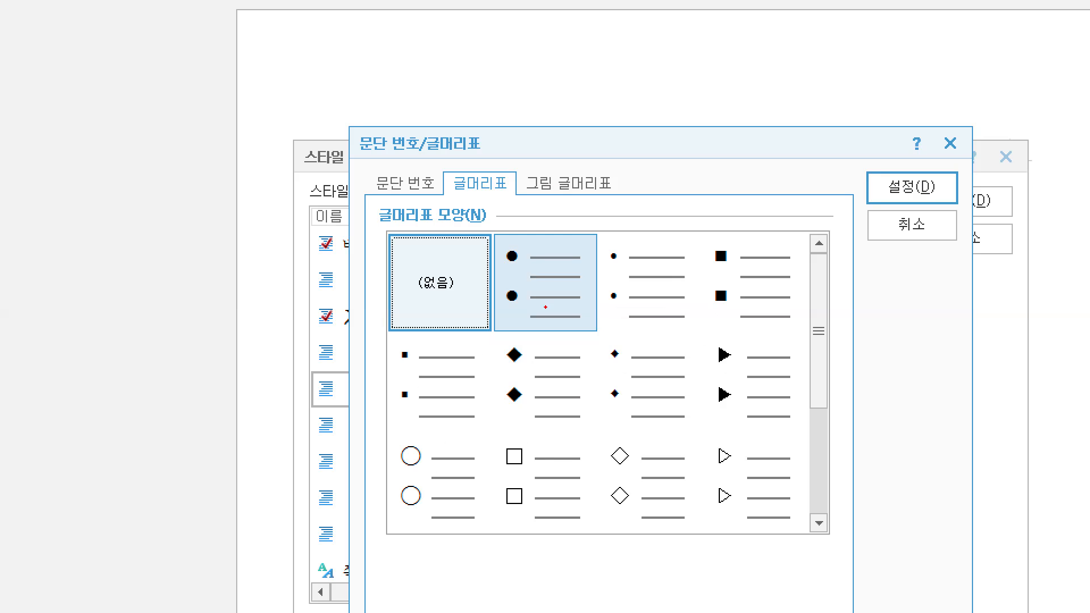
mouse_move(539, 255)
mouse_down()
mouse_move(551, 270)
mouse_move(601, 214)
mouse_up()
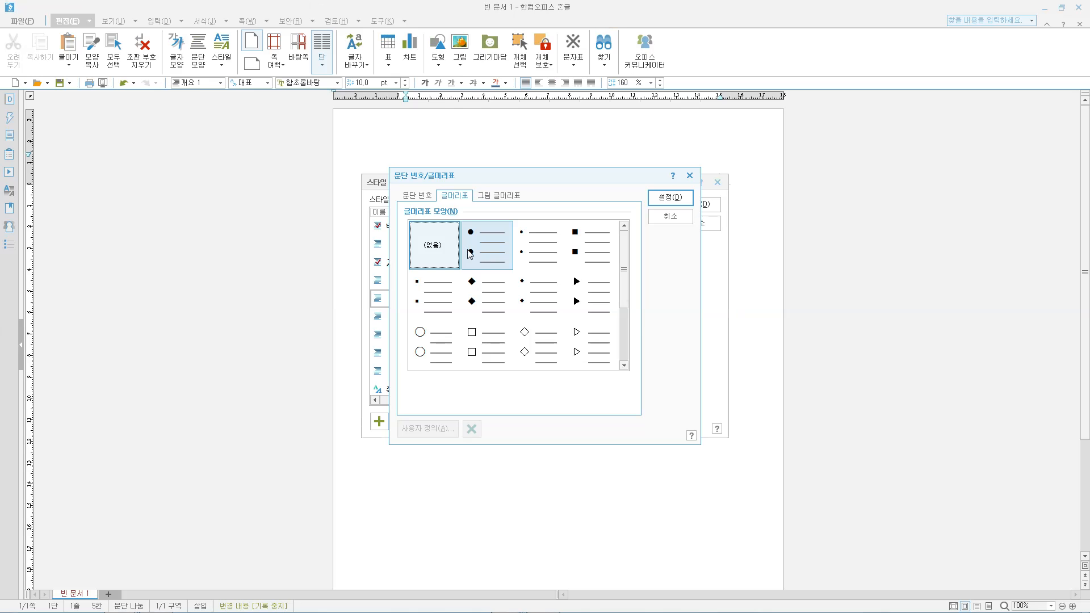
click(539, 284)
click(428, 431)
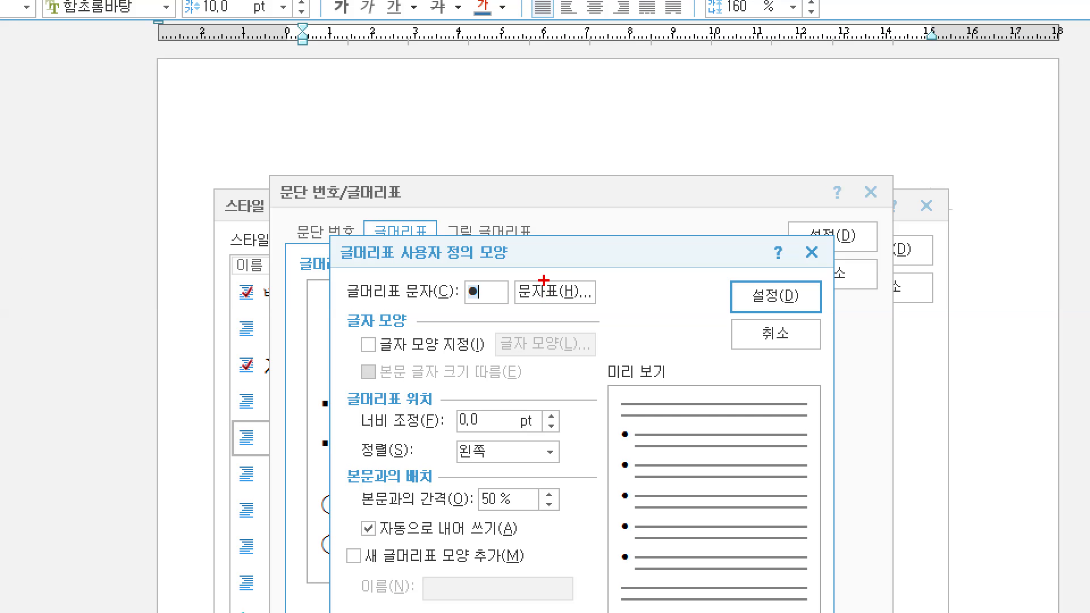
Open the character map for the bullet character and choose the user character group of special symbols and dingbats.
drag(526, 218, 541, 204)
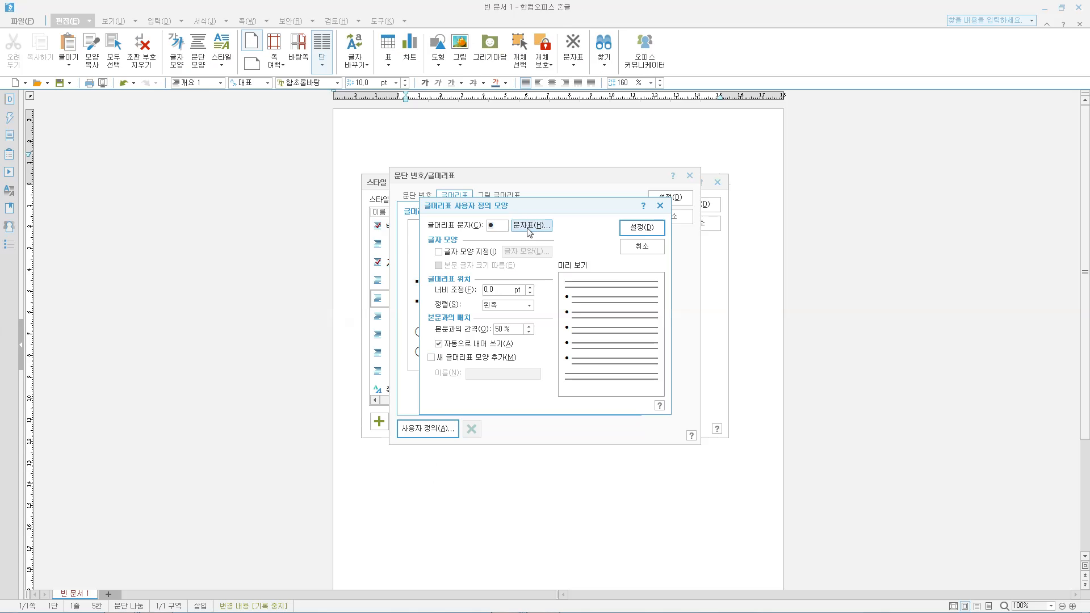
click(562, 293)
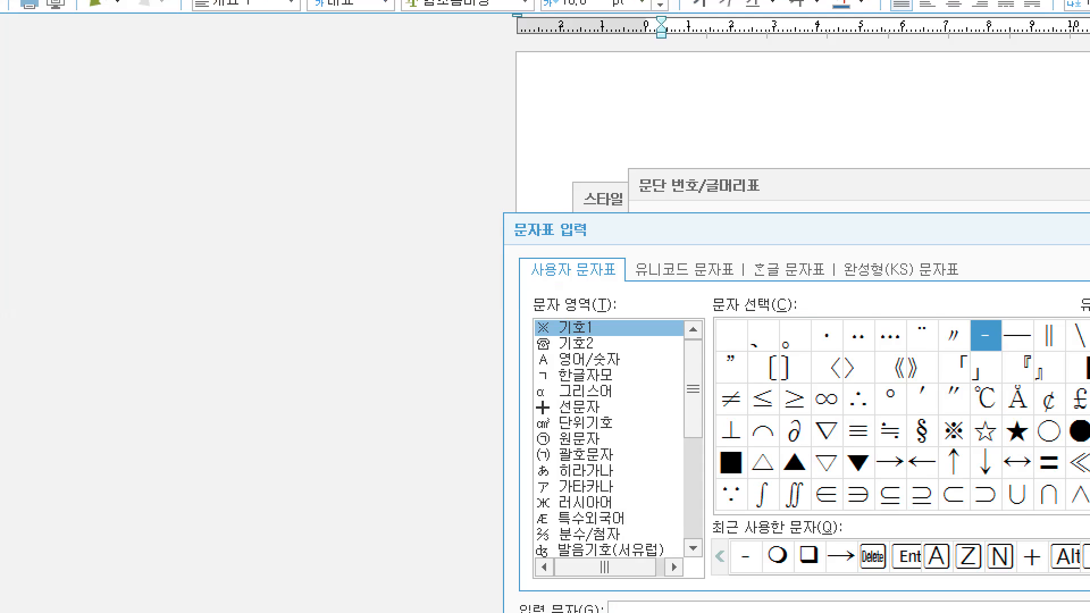
mouse_move(701, 314)
mouse_down()
mouse_move(700, 433)
mouse_move(708, 423)
mouse_up()
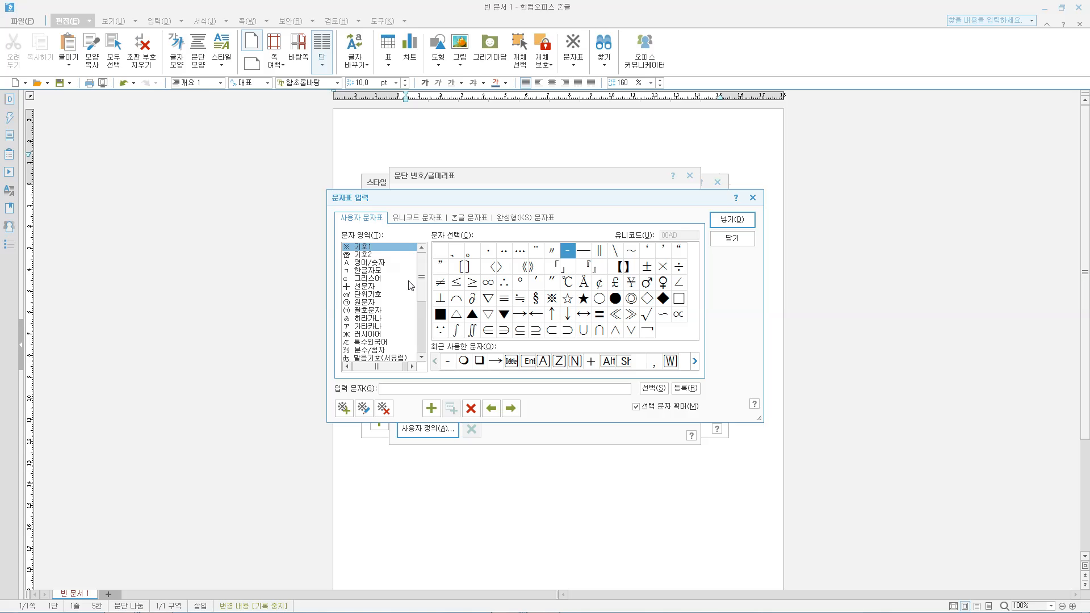
drag(666, 317, 664, 416)
click(380, 326)
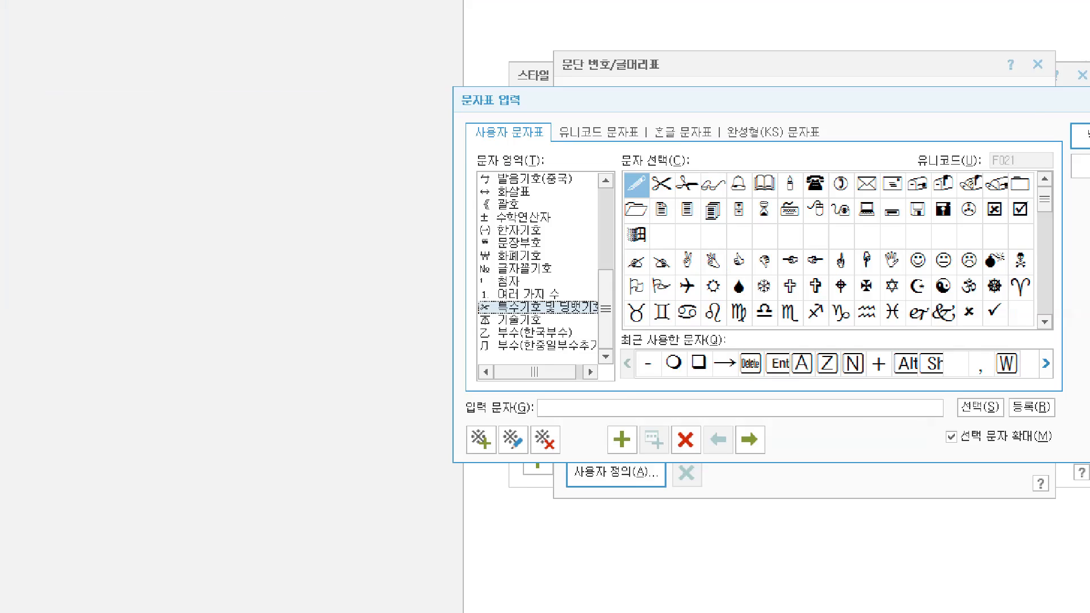
Insert the bold ring symbol from the special symbols and dingbats group as the bullet character and apply it to style 개요 3.
drag(491, 320, 598, 327)
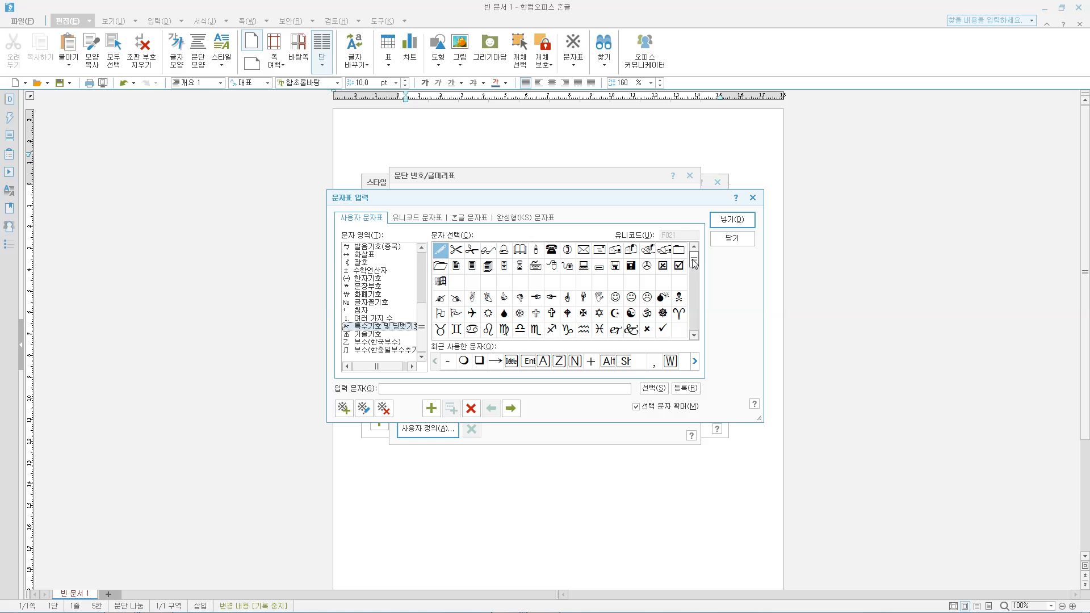
drag(694, 260, 695, 284)
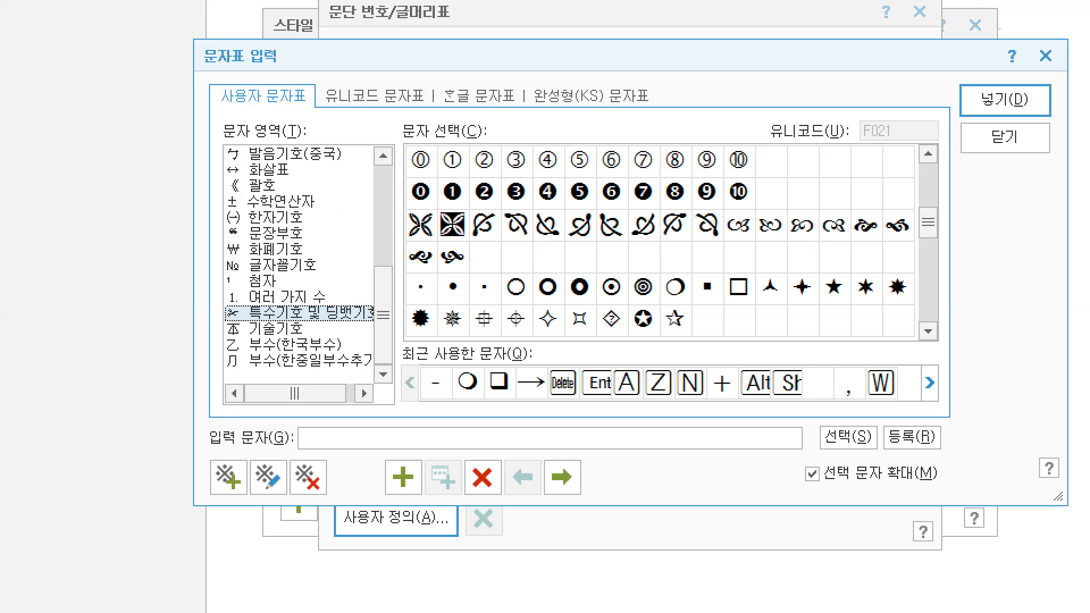
mouse_move(543, 271)
mouse_down()
mouse_move(550, 278)
mouse_move(562, 256)
mouse_up()
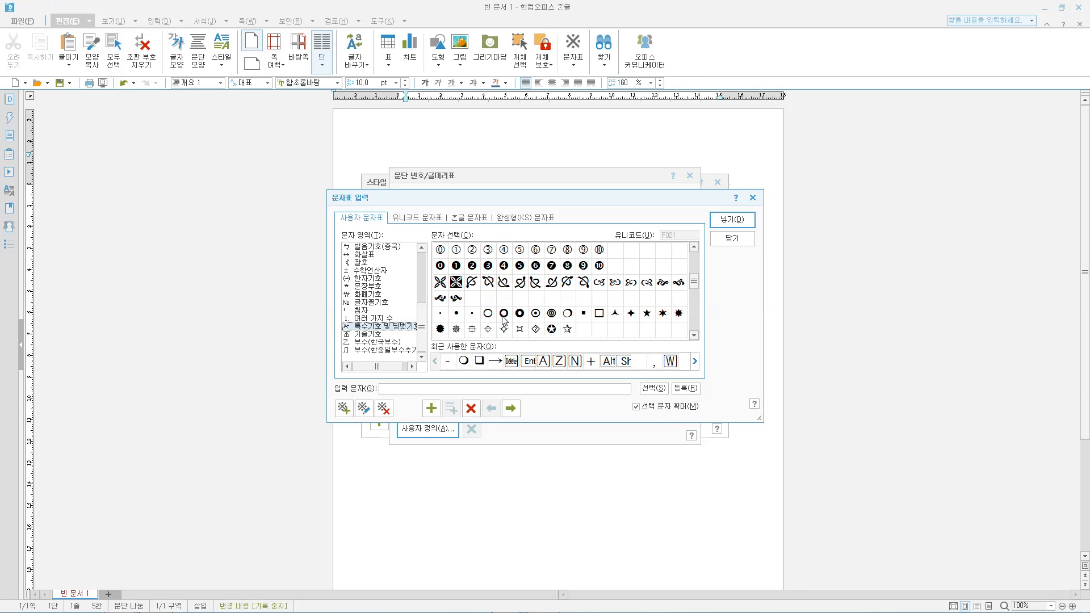
click(548, 287)
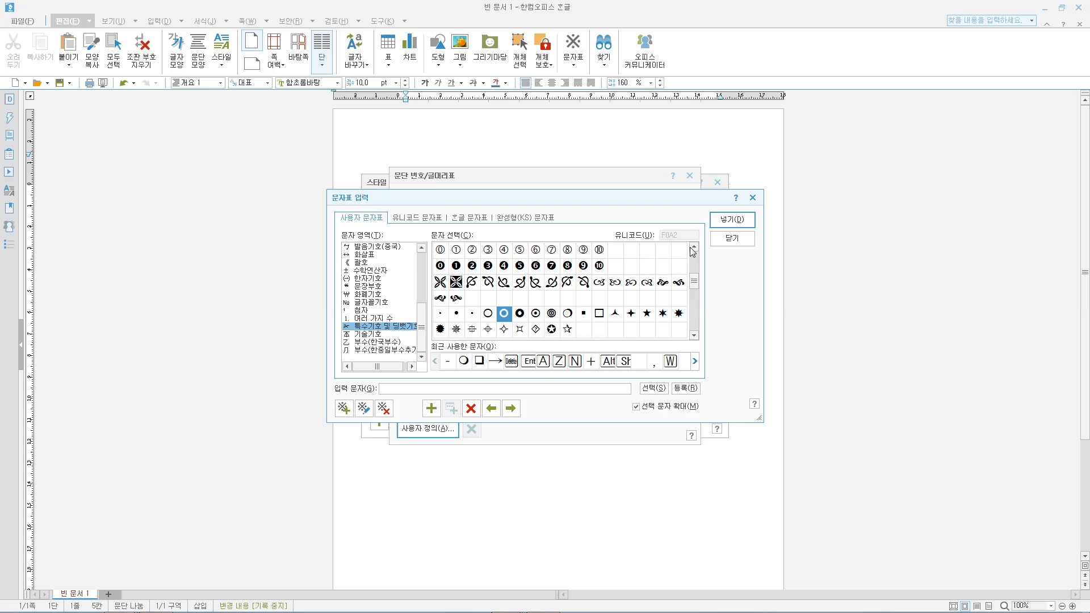
click(730, 221)
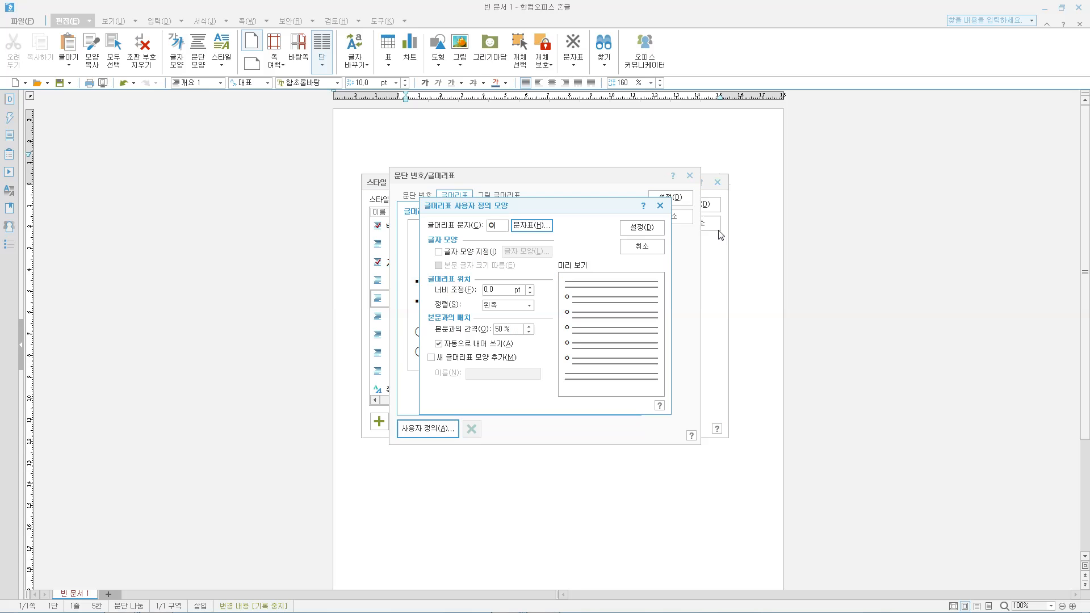
click(638, 229)
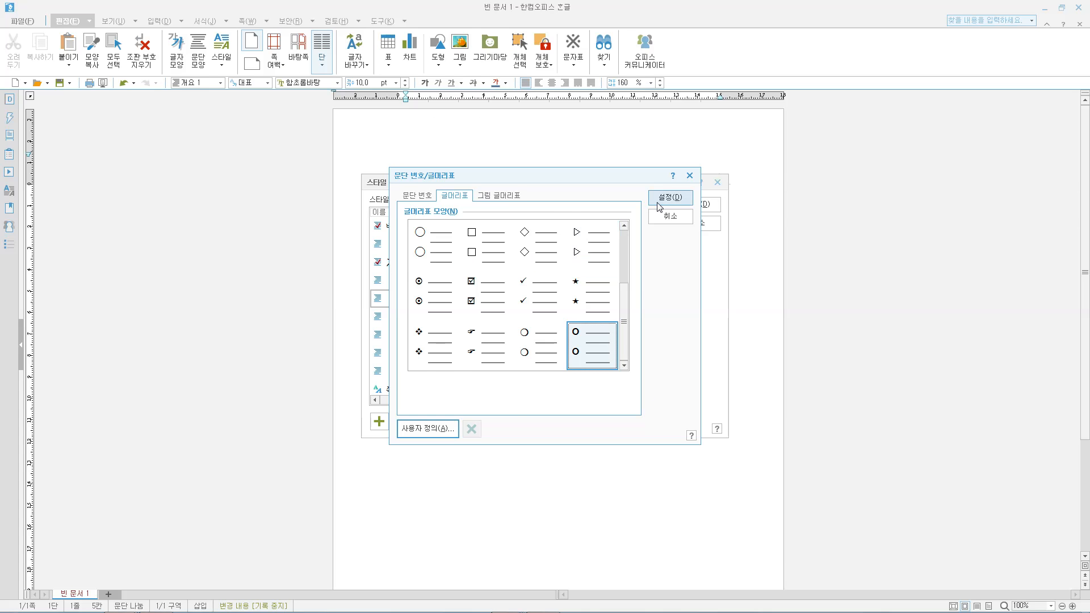
click(659, 206)
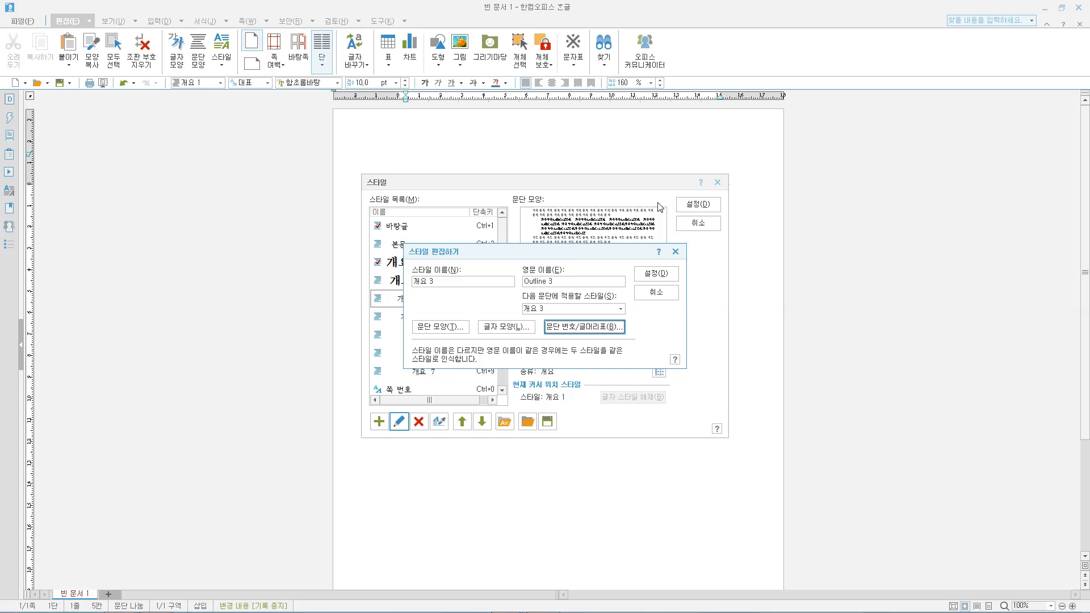
Set the character shape of style 개요 3 to the 휴먼명조 font at 14 pt.
click(508, 330)
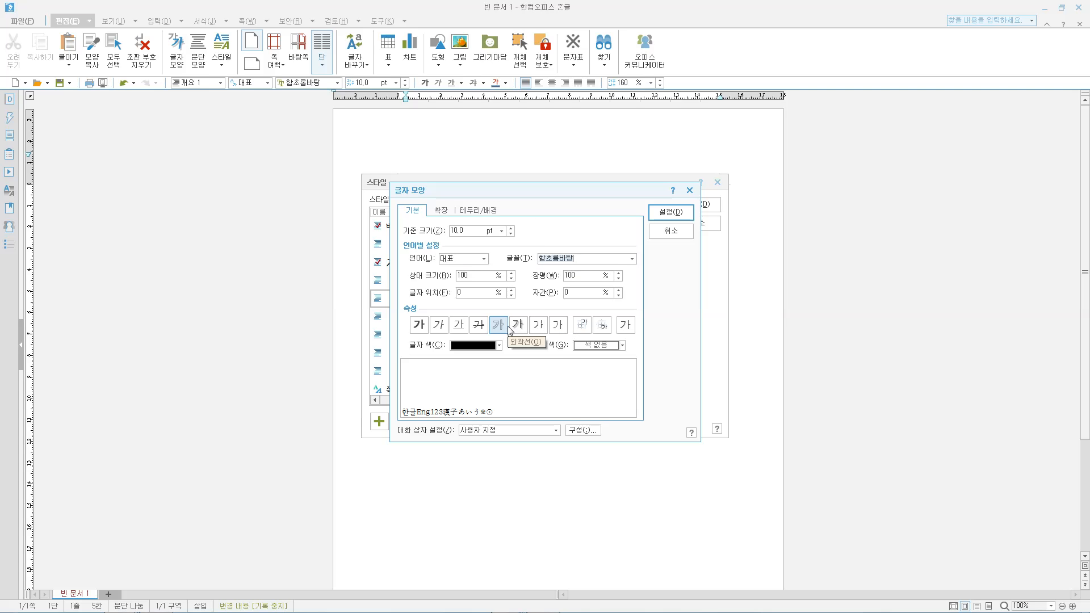
text(휴먼명조)
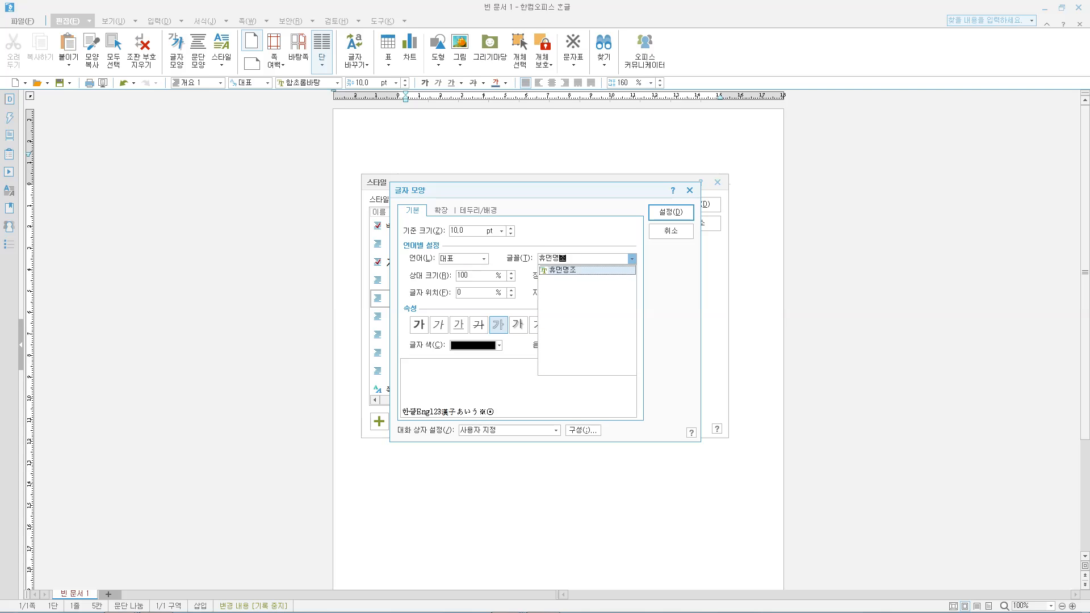
key(Return)
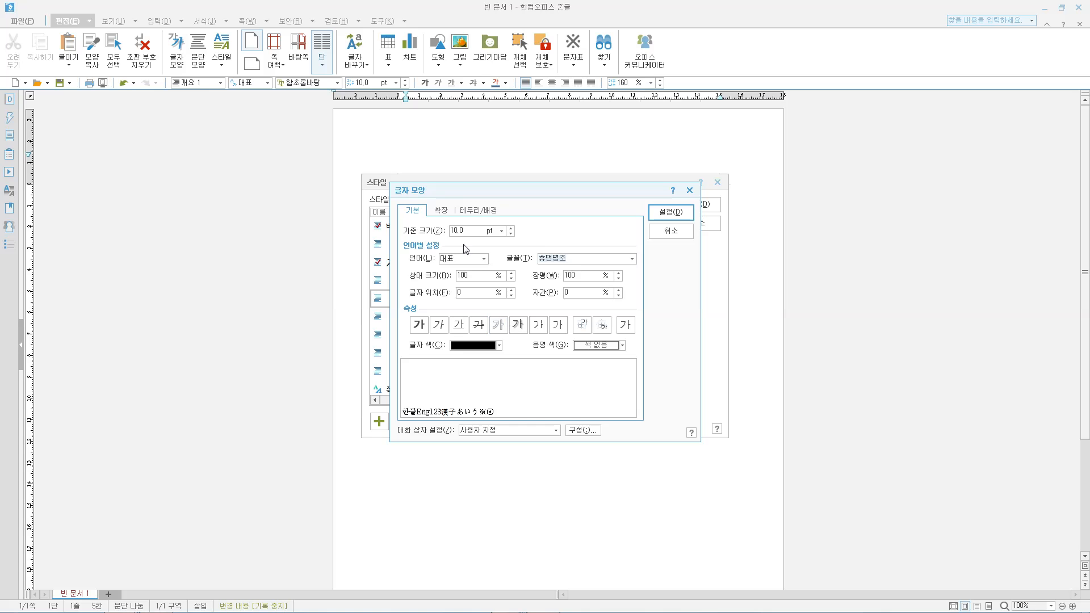
text(14)
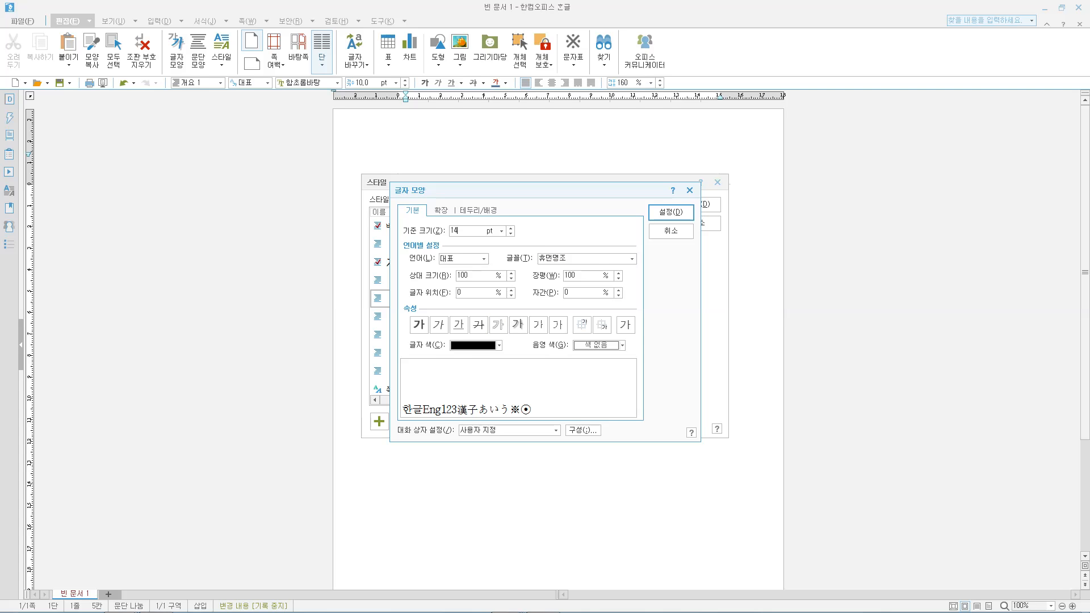
click(673, 213)
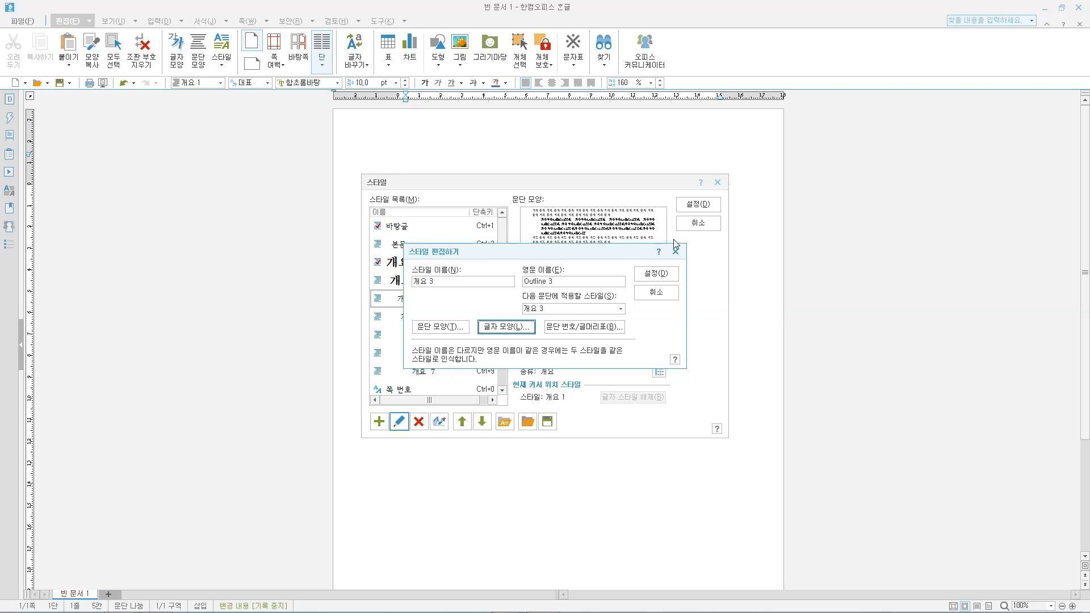
Set the left paragraph margin of style 개요 3 to 20 pt and save the style edits.
click(462, 327)
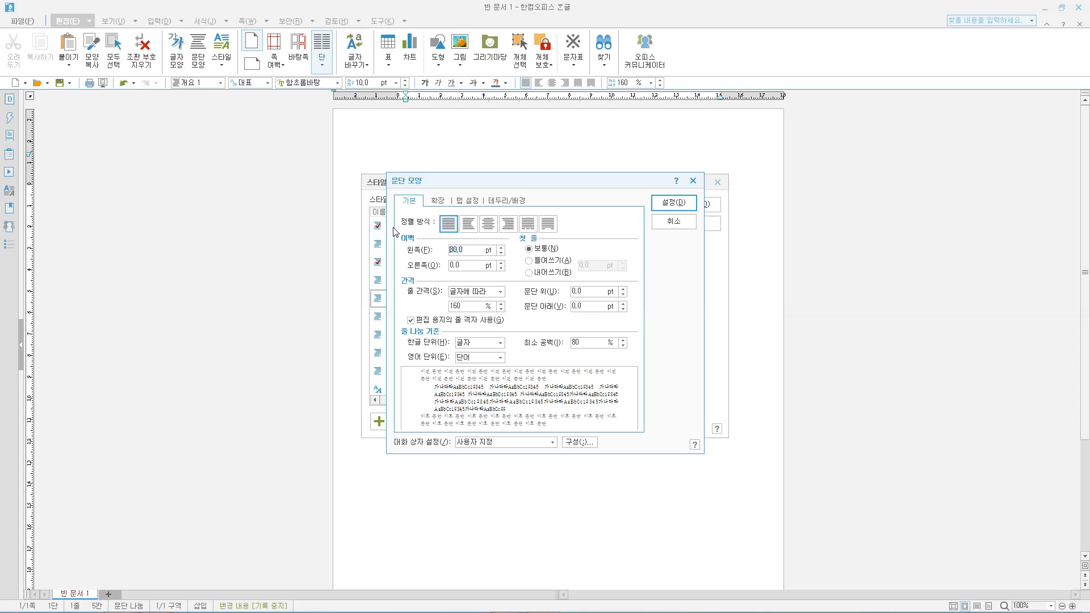
text(20)
key(ctrl+1)
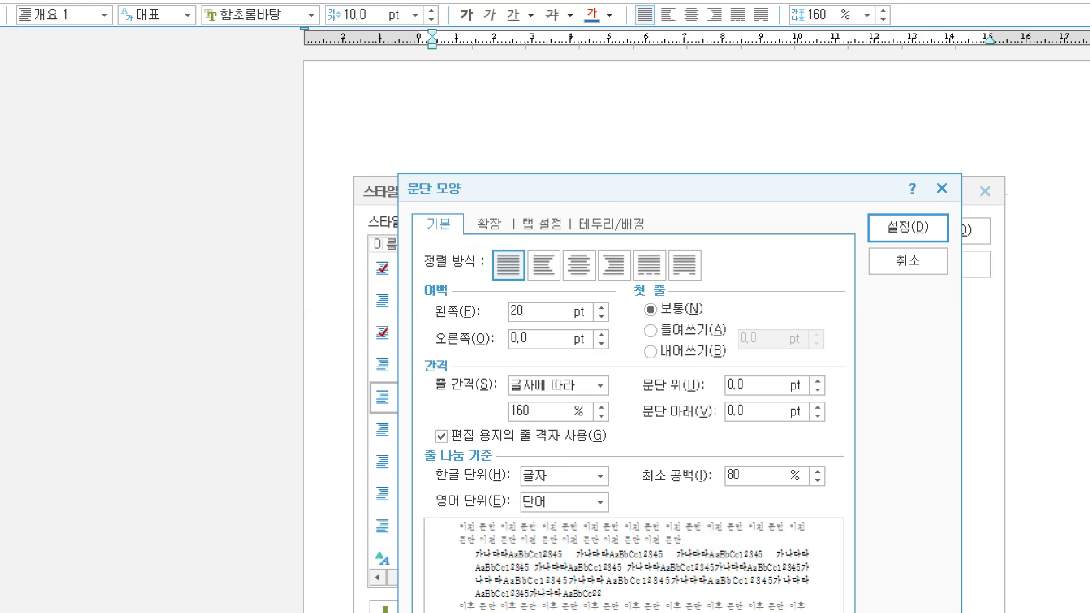
click(458, 337)
drag(428, 332, 588, 334)
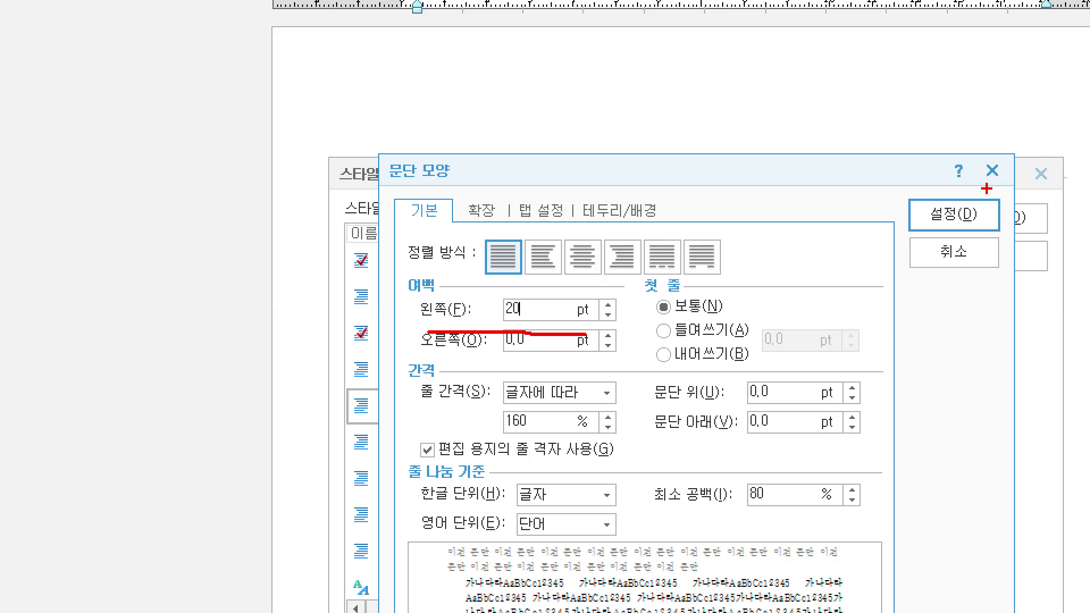
drag(987, 189, 1032, 148)
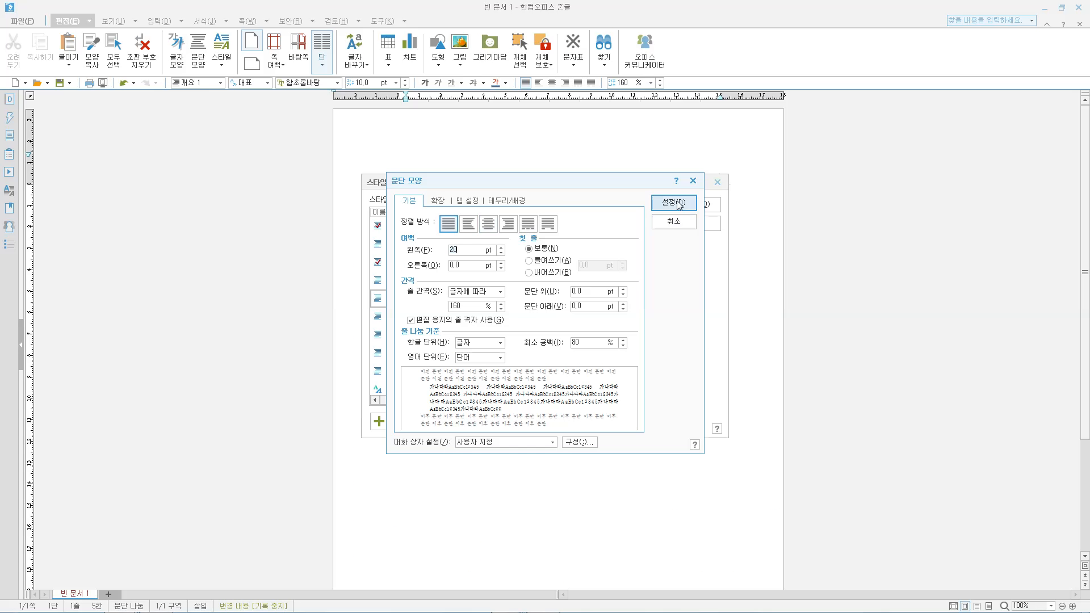
click(872, 233)
click(642, 277)
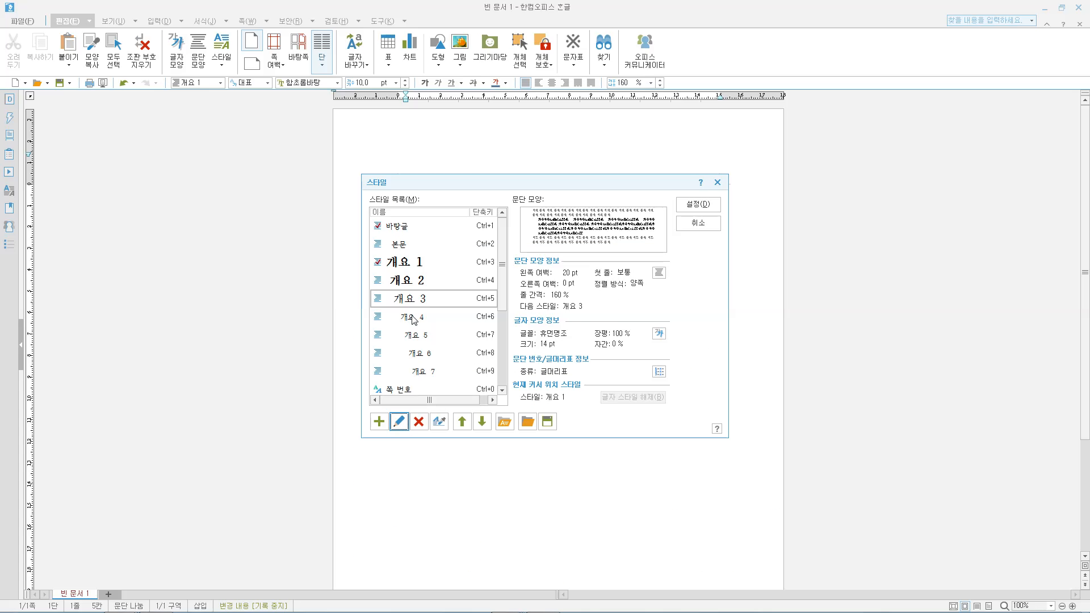
Edit style 개요 4, choose the large filled round bullet shape and open its custom bullet definition.
click(413, 318)
click(399, 423)
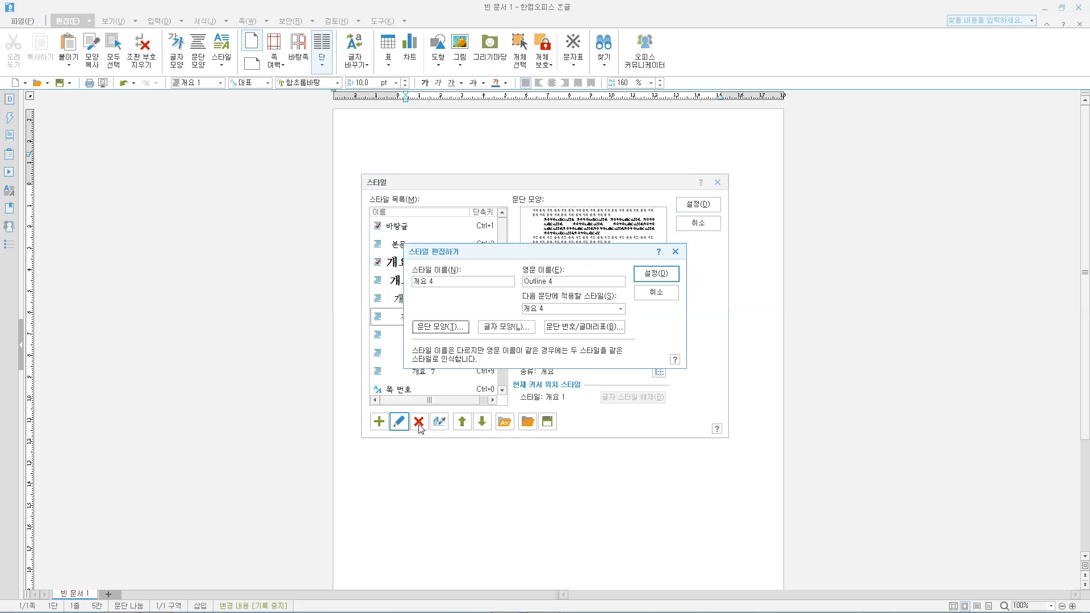
click(584, 327)
click(459, 200)
click(478, 247)
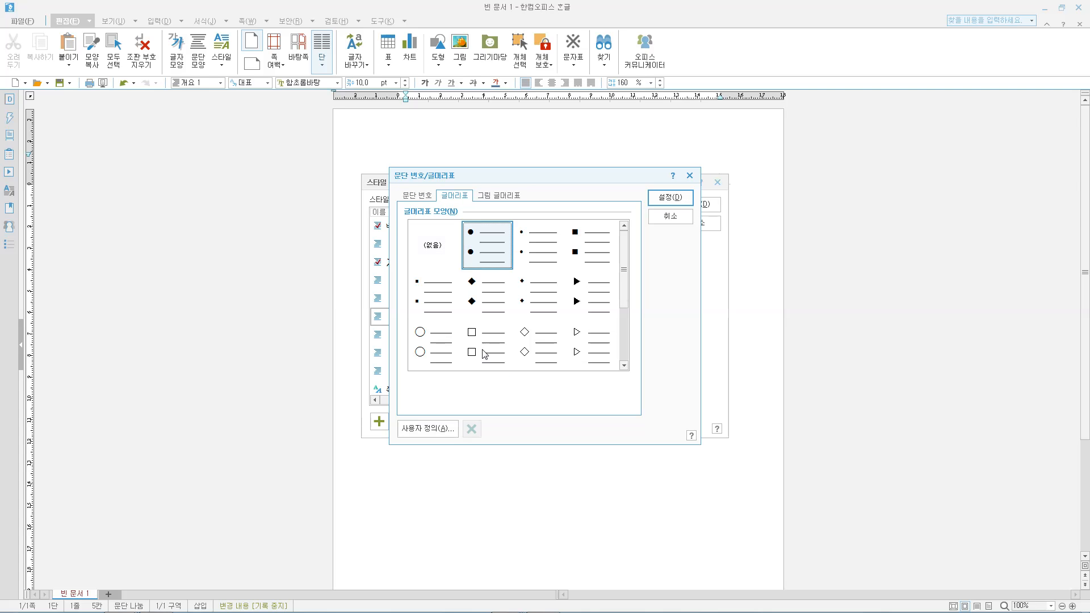
click(433, 429)
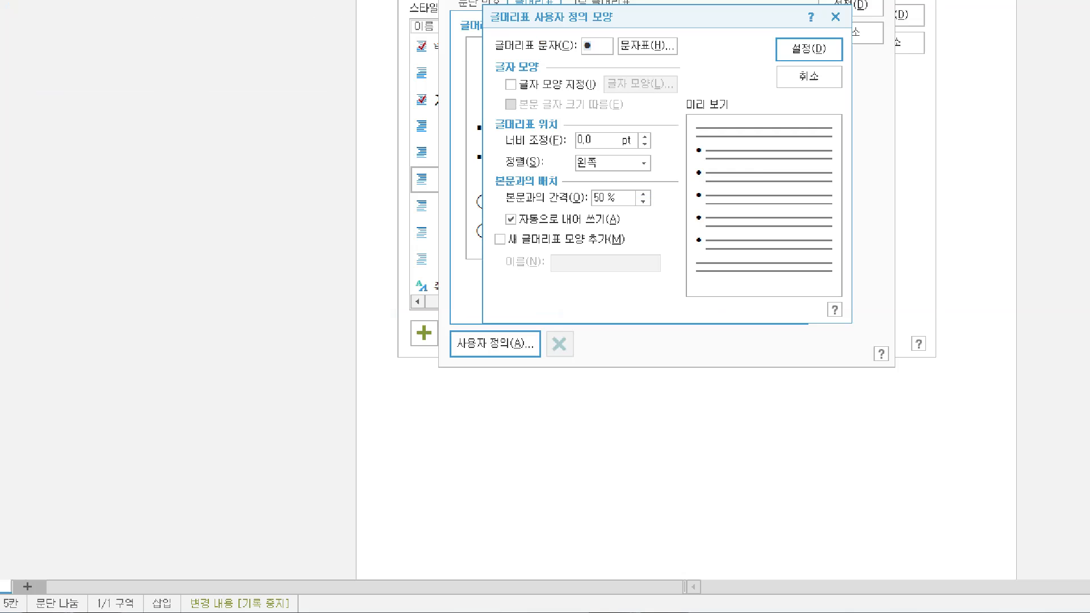
click(522, 323)
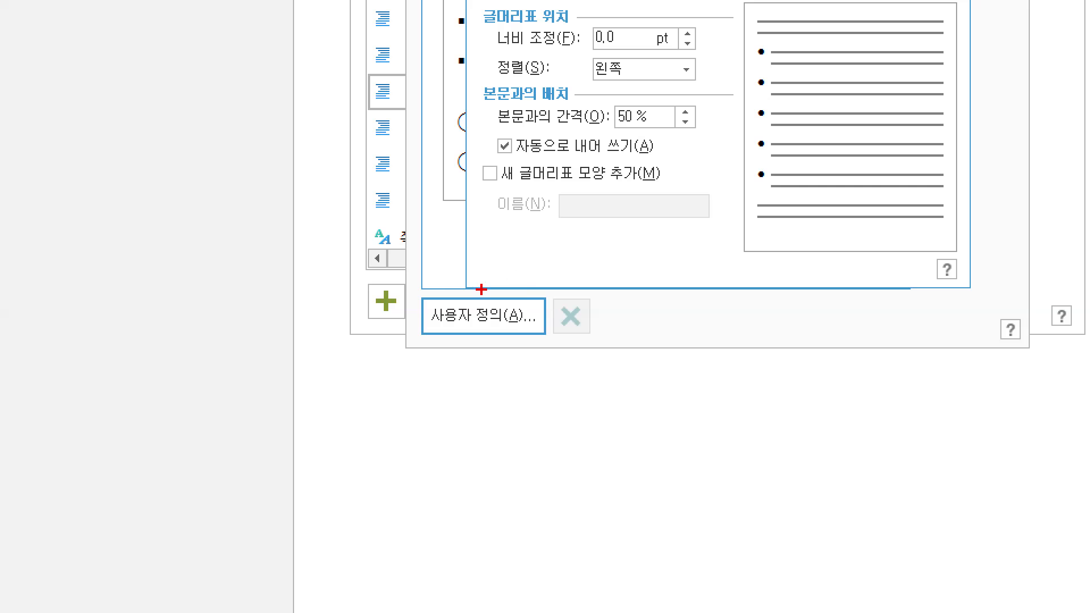
mouse_move(496, 326)
mouse_down()
mouse_move(535, 326)
mouse_move(564, 273)
mouse_up()
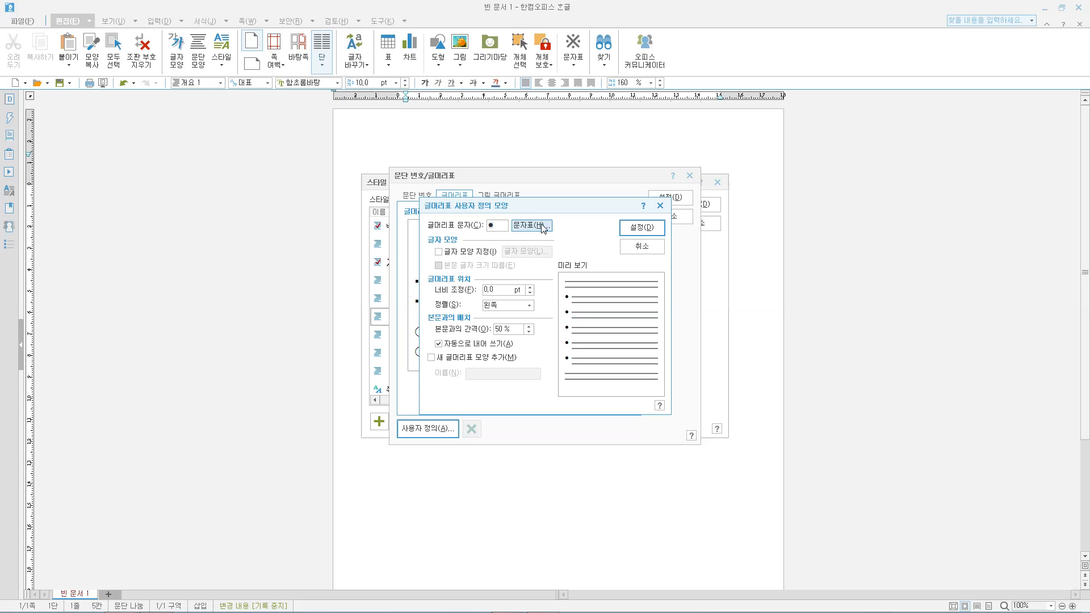
Insert the short hyphen from the 기호1 user character group as the bullet character and apply it to style 개요 4.
click(544, 307)
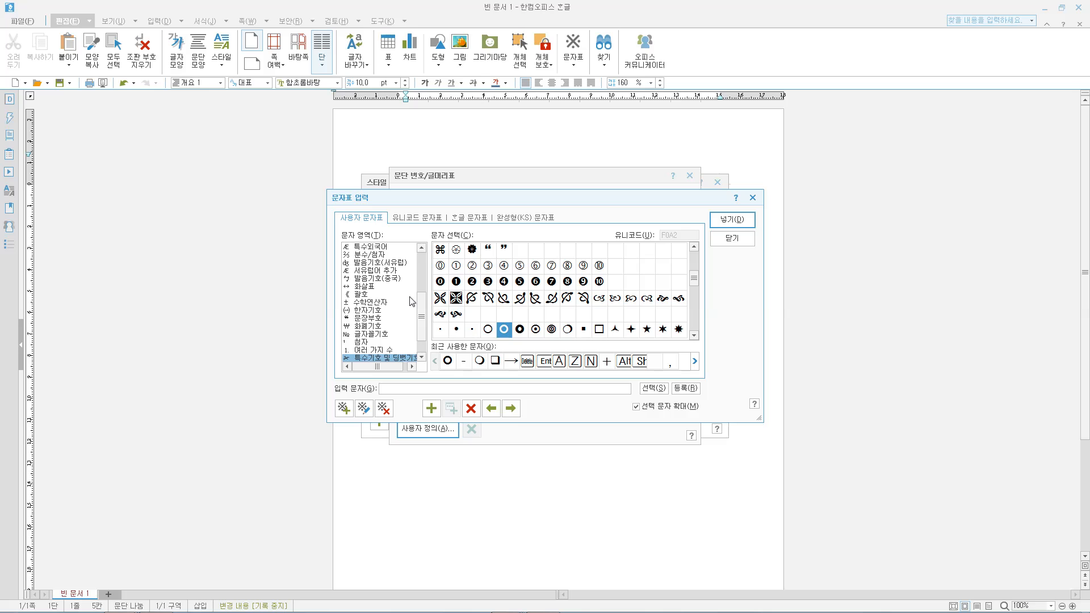
scroll(412, 301, up, 5)
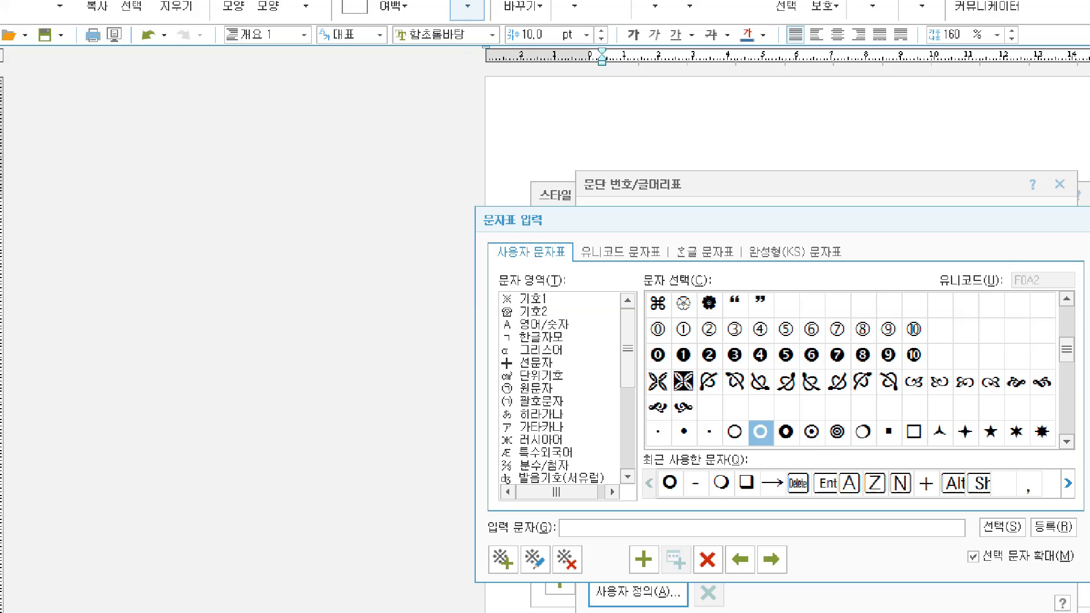
drag(513, 311, 602, 309)
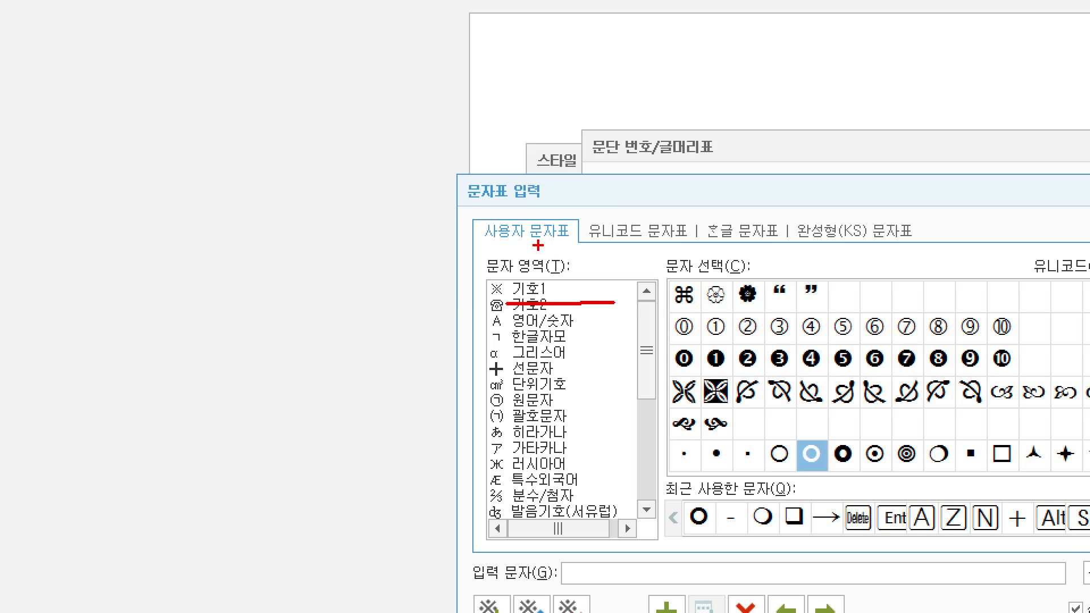
drag(538, 246, 592, 244)
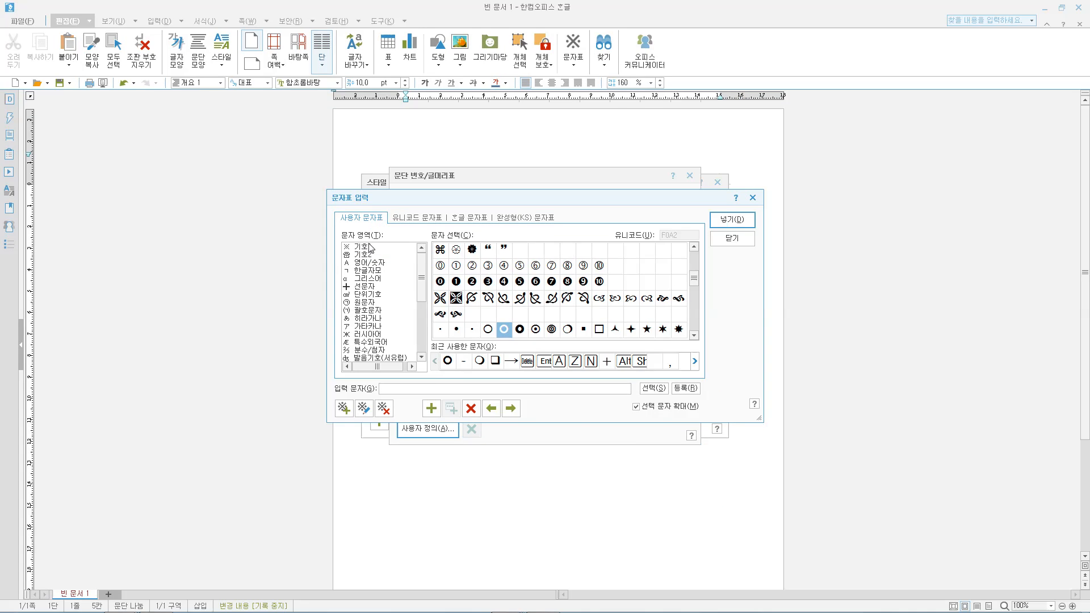
click(528, 289)
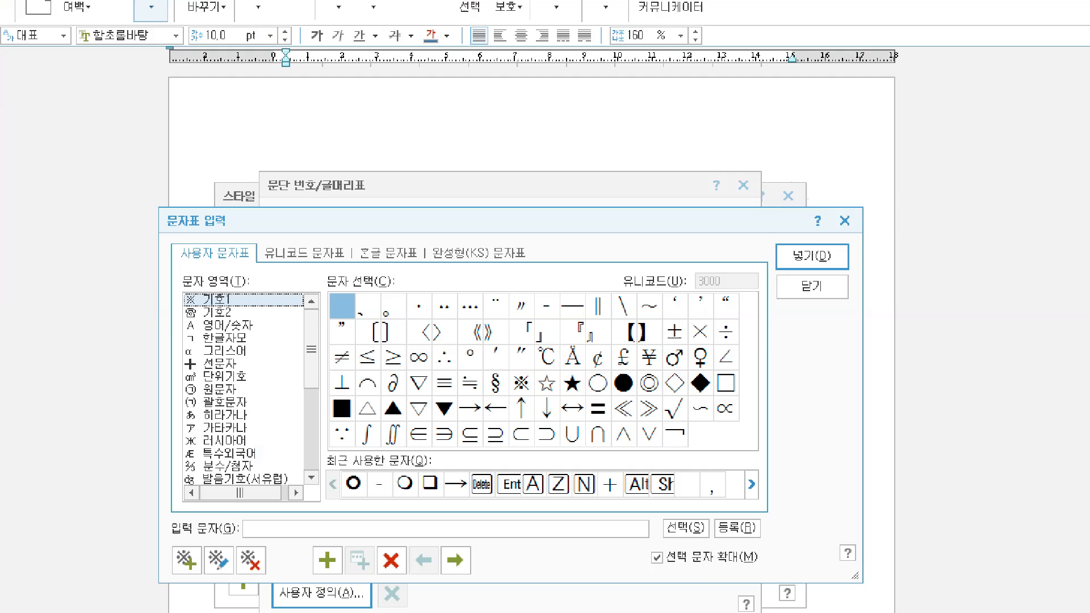
mouse_move(538, 292)
mouse_down()
mouse_move(543, 300)
mouse_move(554, 277)
mouse_up()
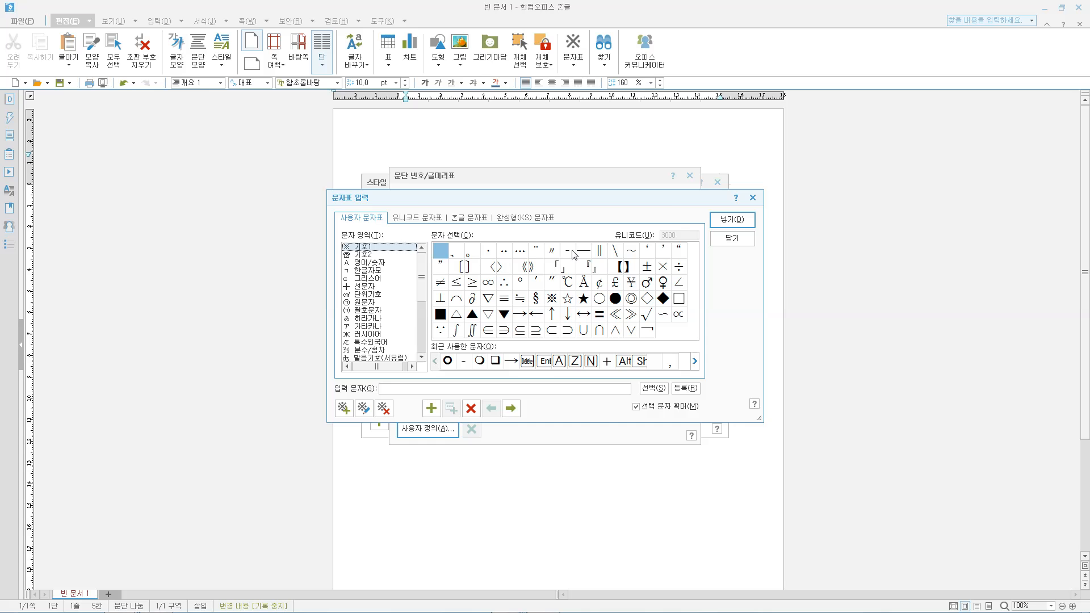
click(574, 255)
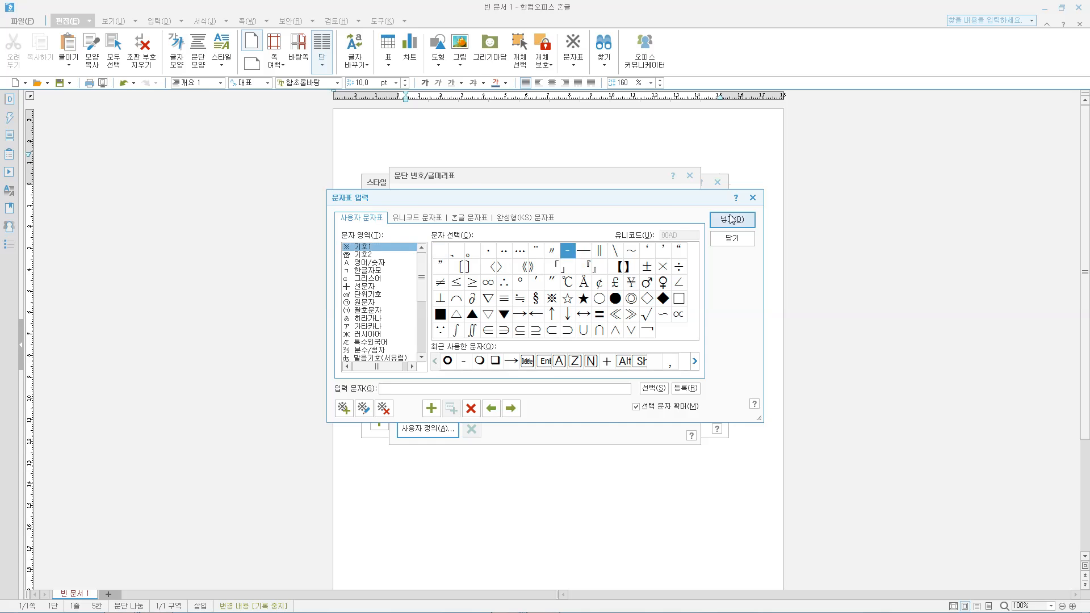
click(732, 220)
click(641, 228)
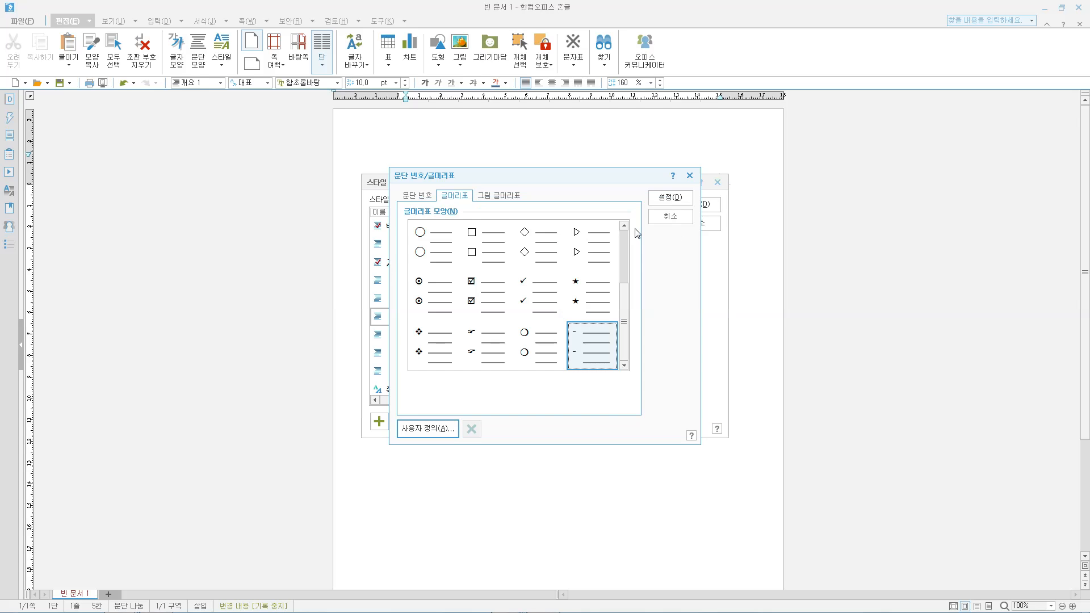
click(670, 197)
Set the character shape of style 개요 4 to the 휴먼명조 font at 14 pt.
click(507, 328)
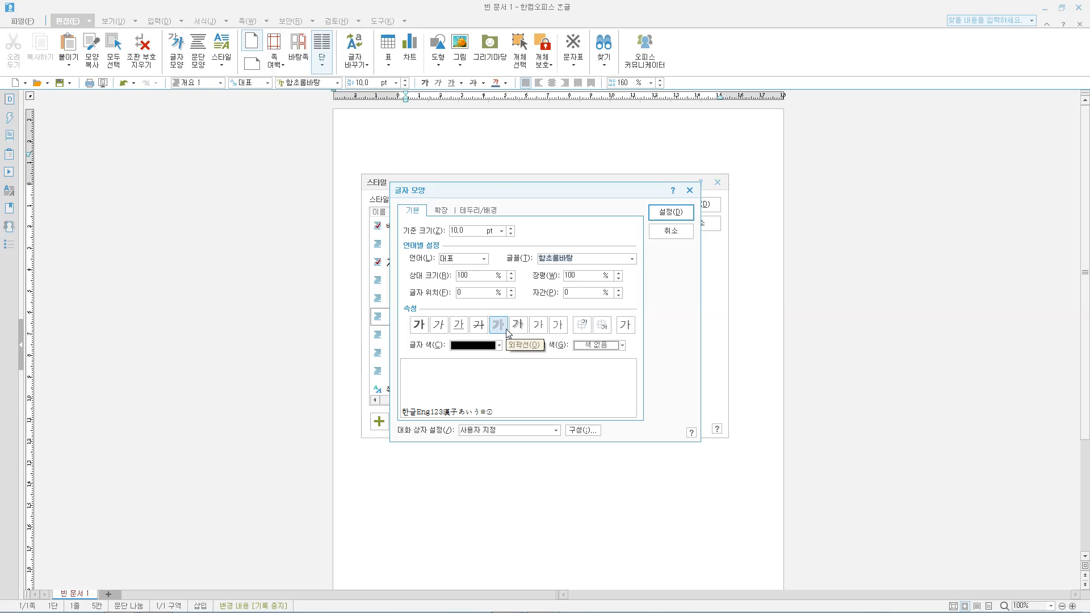
text(휴머)
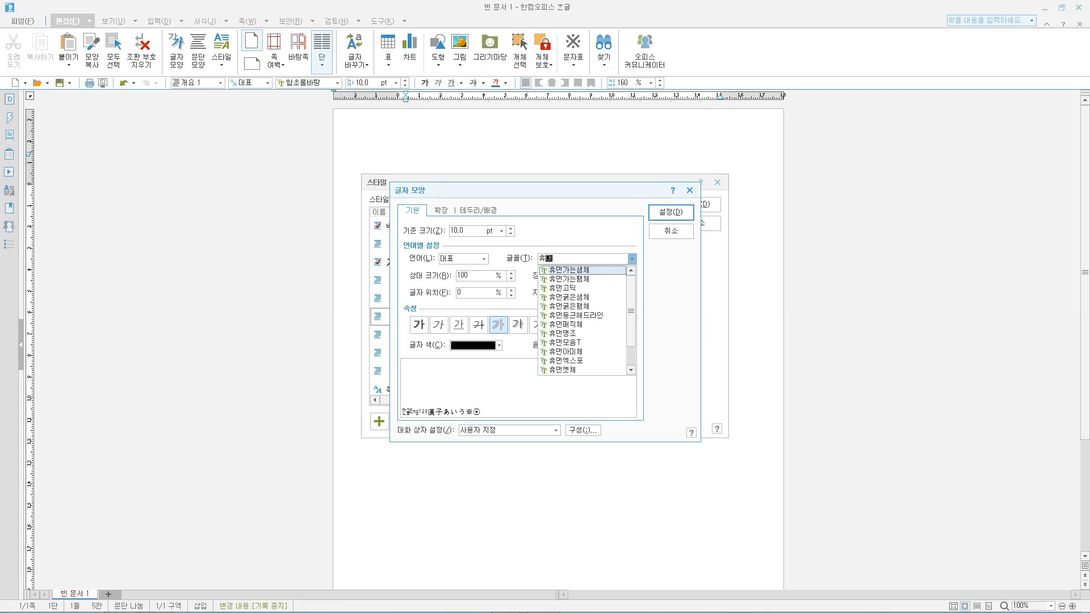
text(ㄴ며)
key(Return)
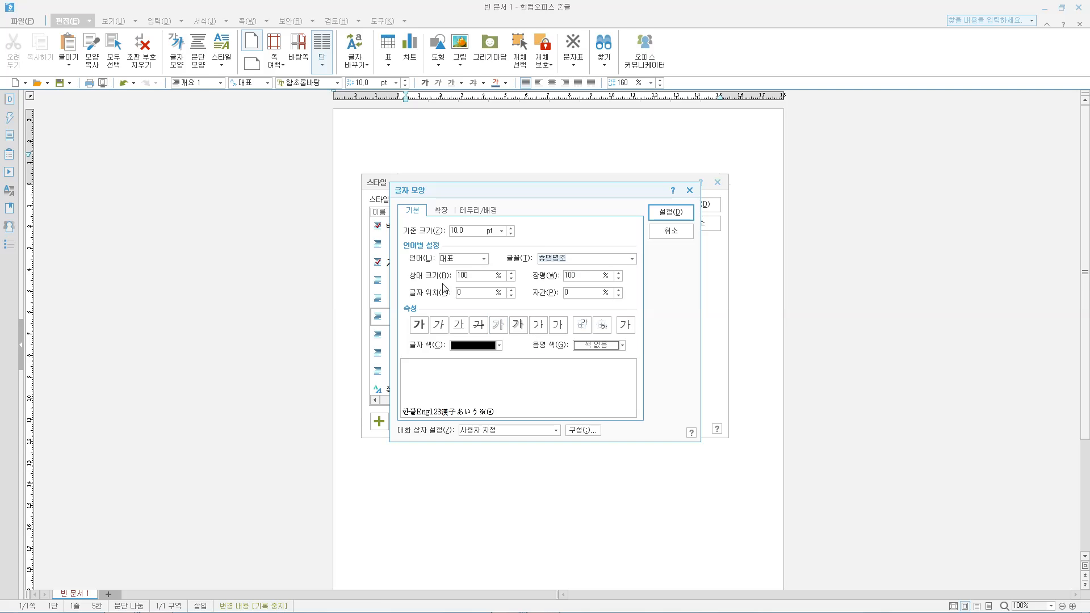
drag(474, 231, 400, 218)
text(14)
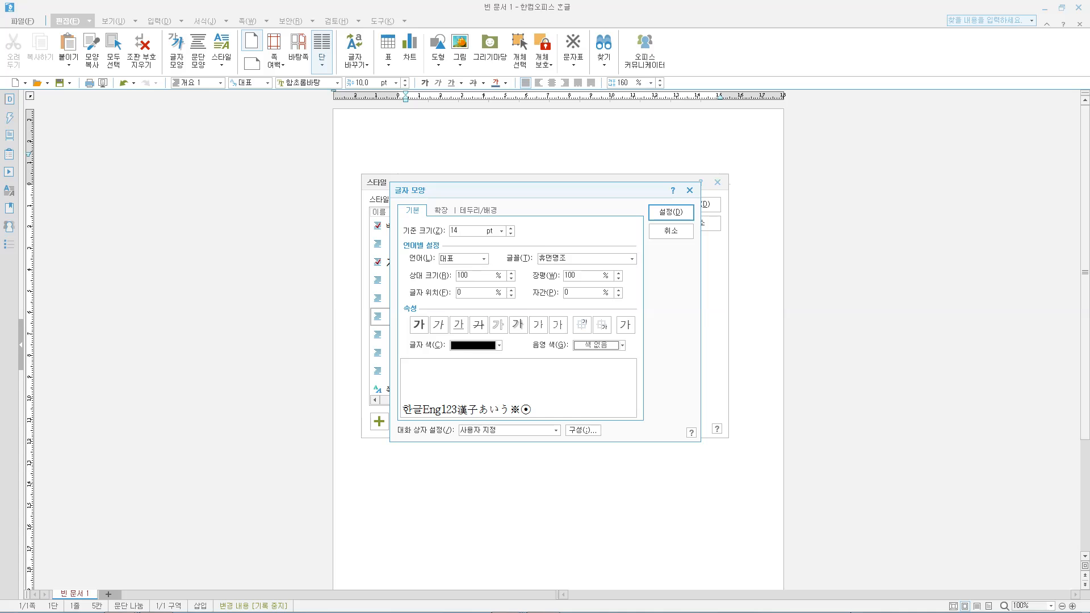
click(671, 211)
Set the left paragraph margin of style 개요 4 to 30 pt and save the style edits.
click(436, 327)
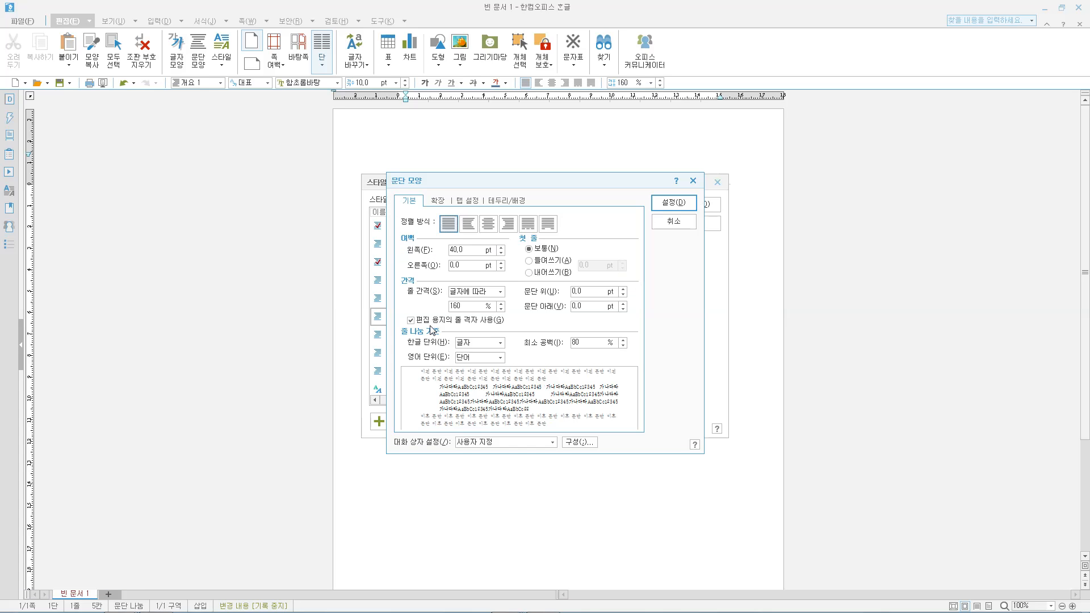
double_click(475, 249)
text(30)
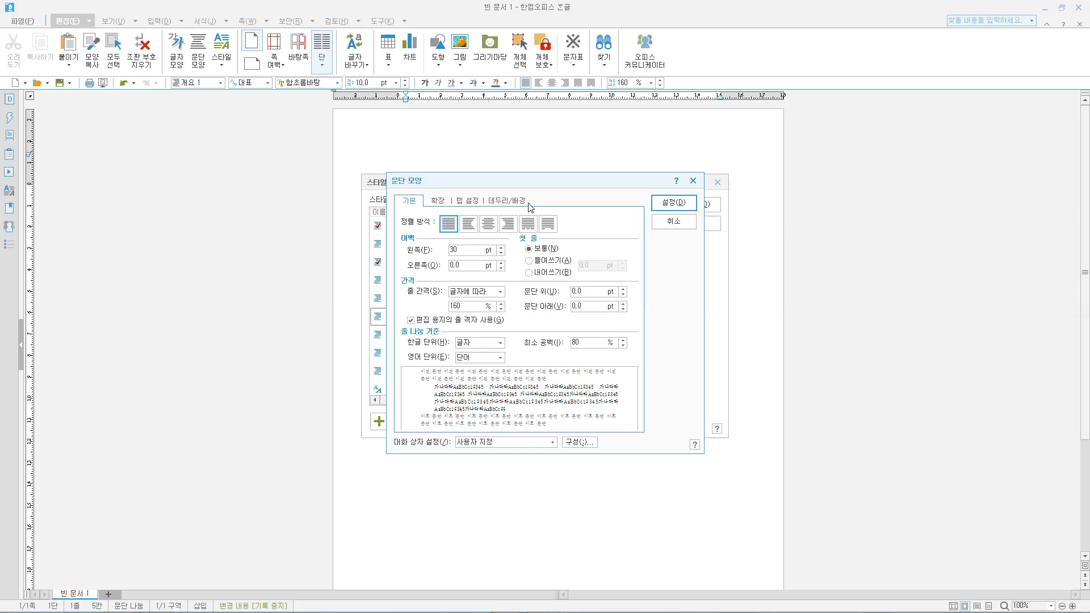
click(674, 202)
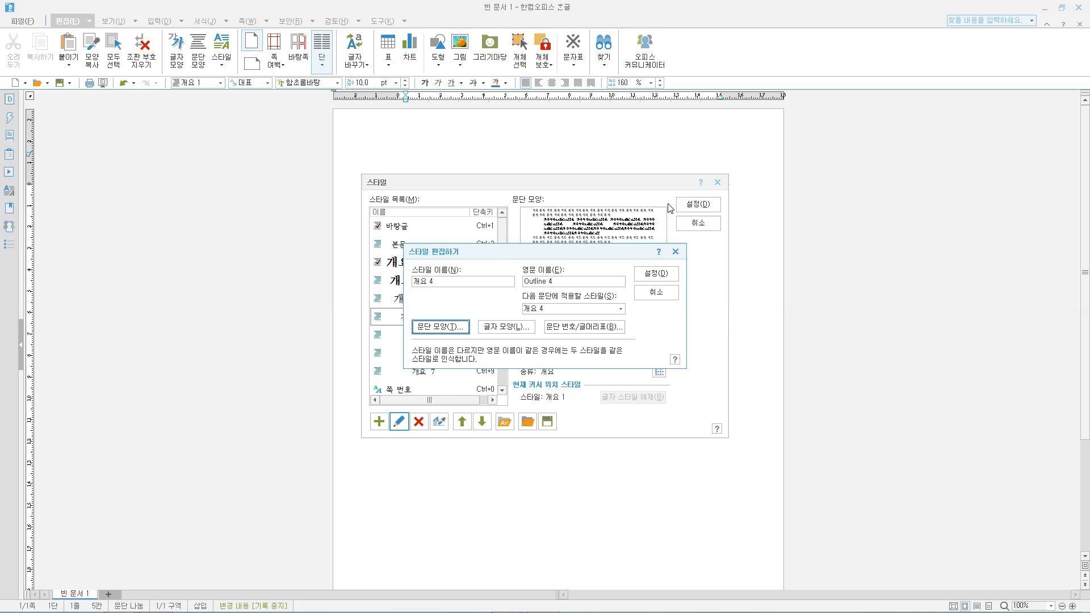
click(656, 275)
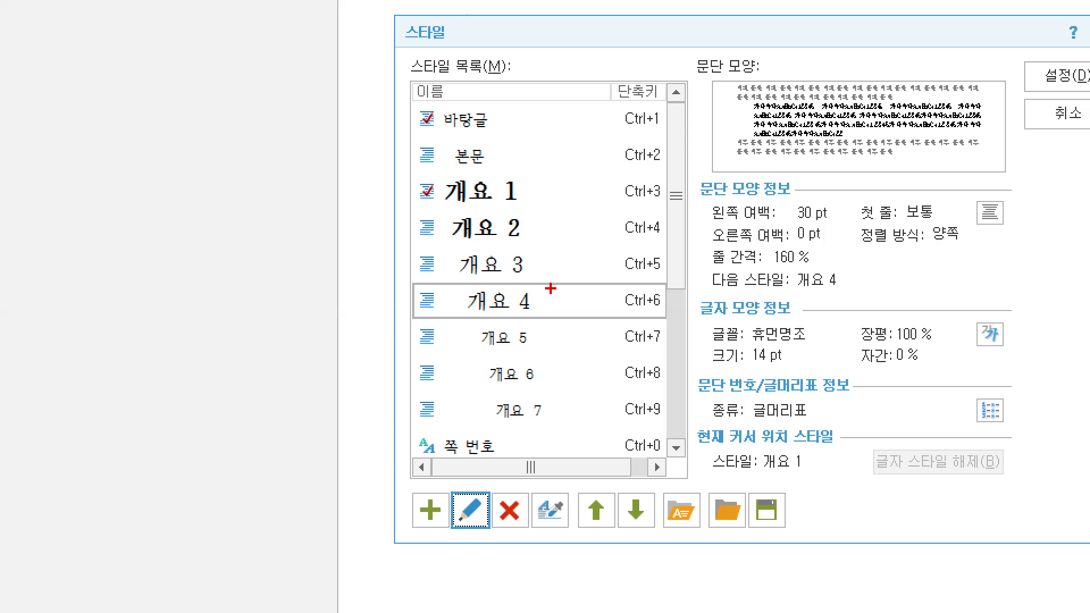
mouse_move(574, 190)
mouse_down()
mouse_move(591, 233)
mouse_move(549, 310)
mouse_up()
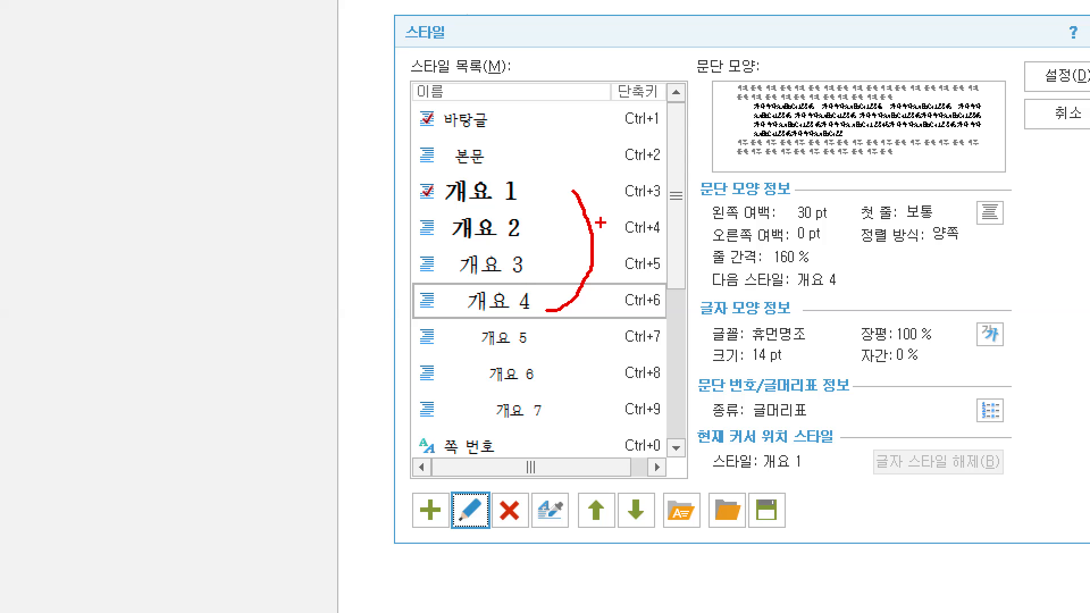
mouse_move(570, 181)
mouse_down()
mouse_move(590, 208)
mouse_move(549, 324)
mouse_up()
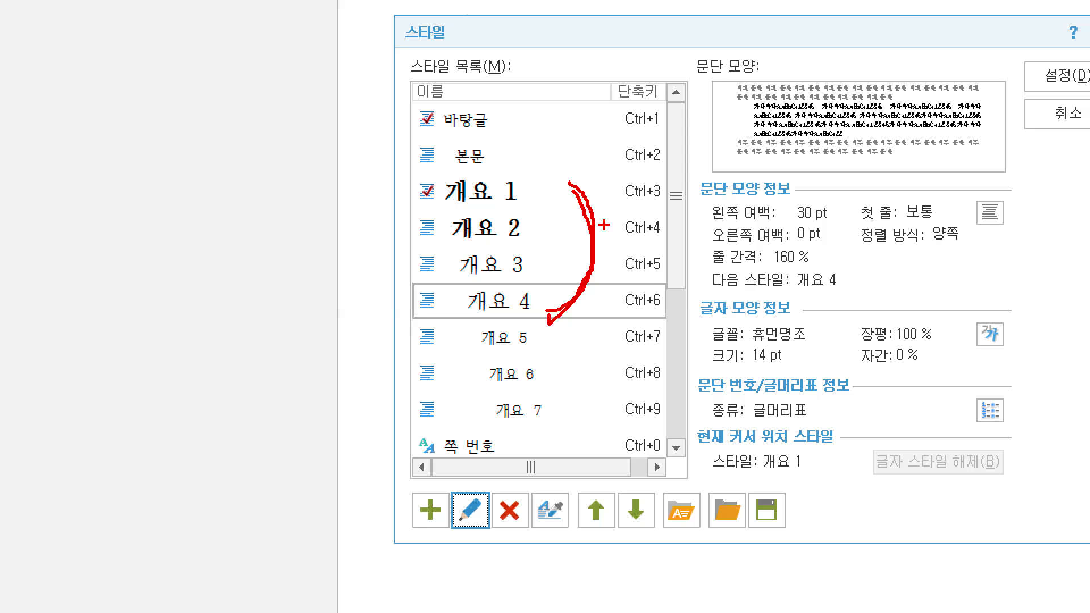
key(Escape)
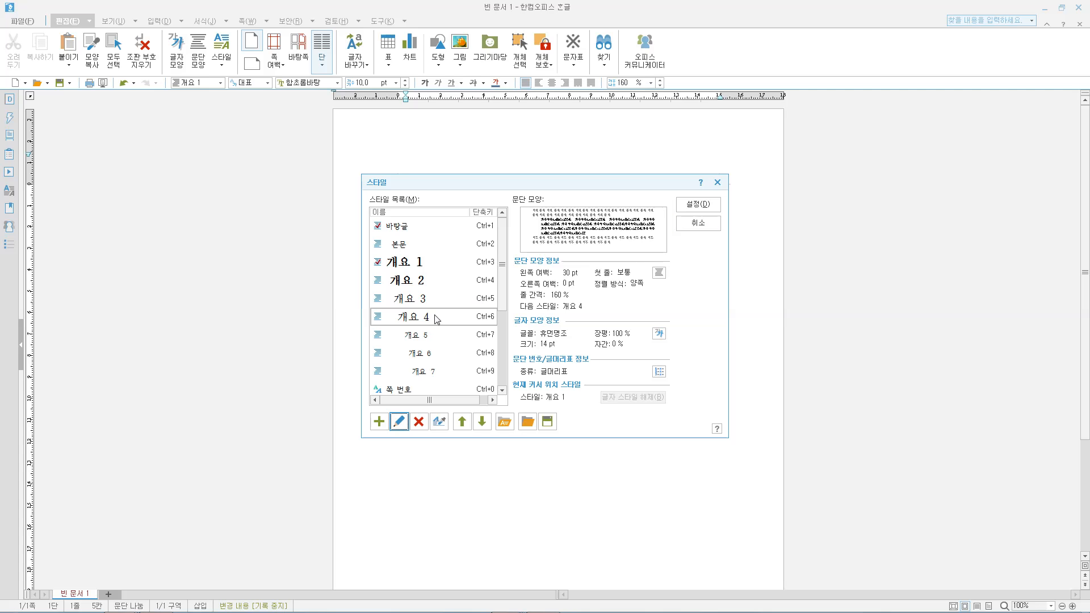
Leave the style list, enter the level-one heading 정보지식인대회 운영계획 and start a new paragraph below it.
click(702, 224)
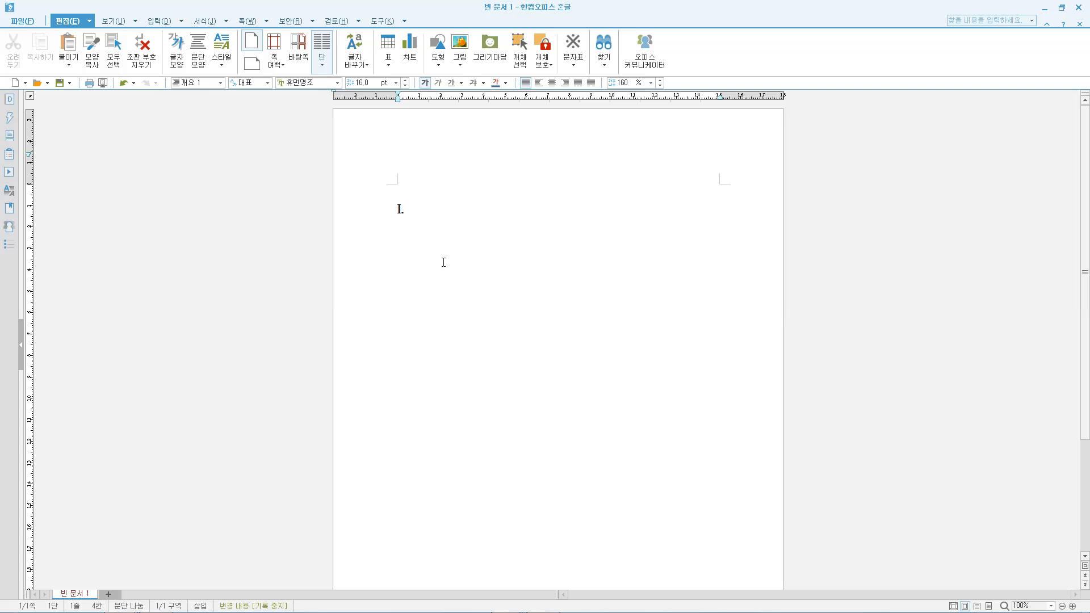
text(정보지식ㅇ)
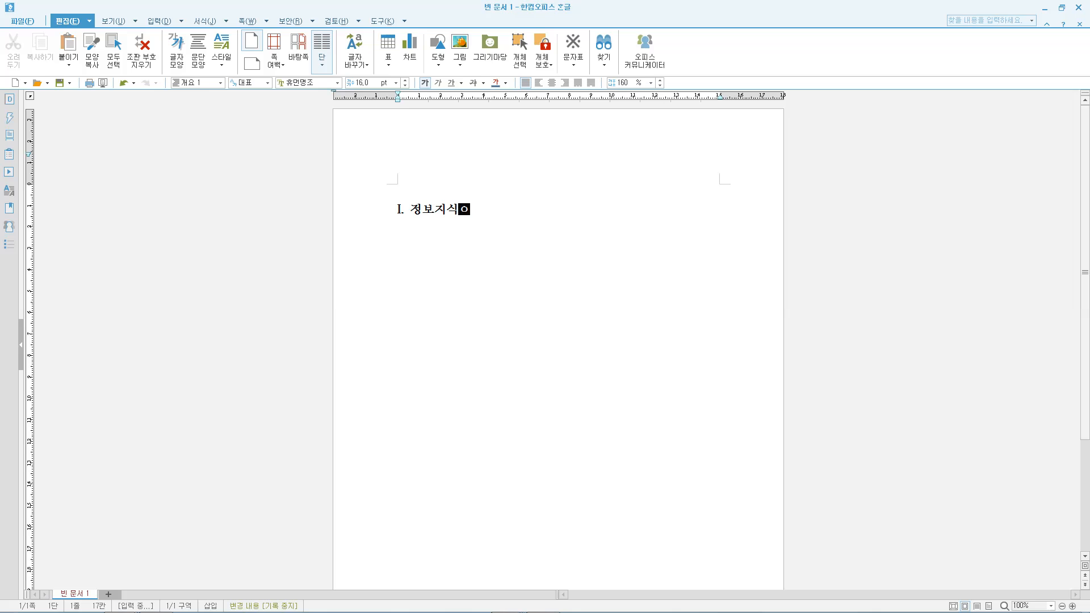
text(인대회 운영ㄱ)
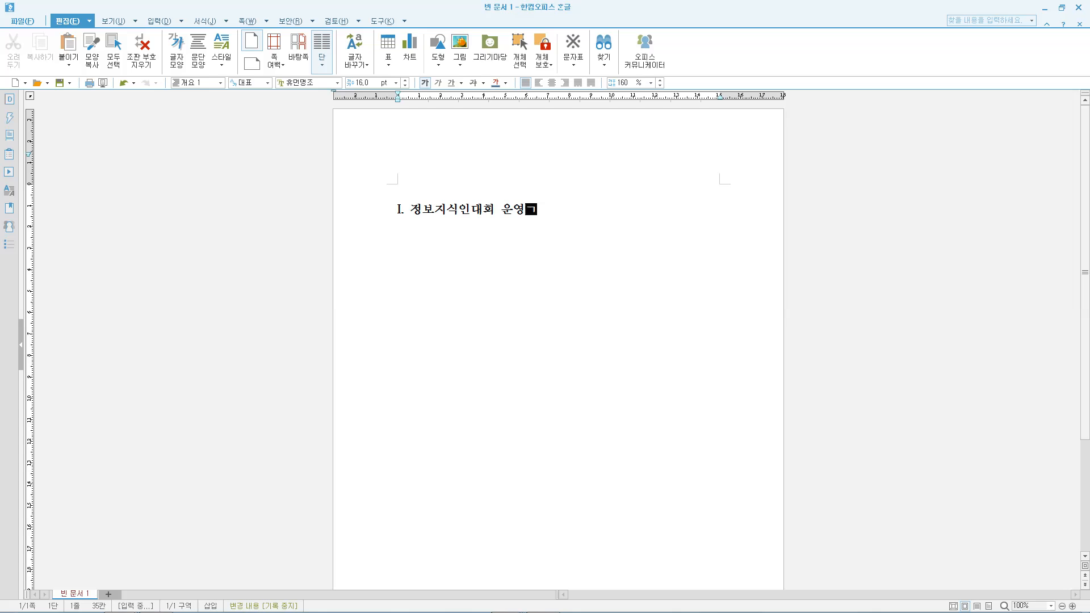
text(계획)
key(Return)
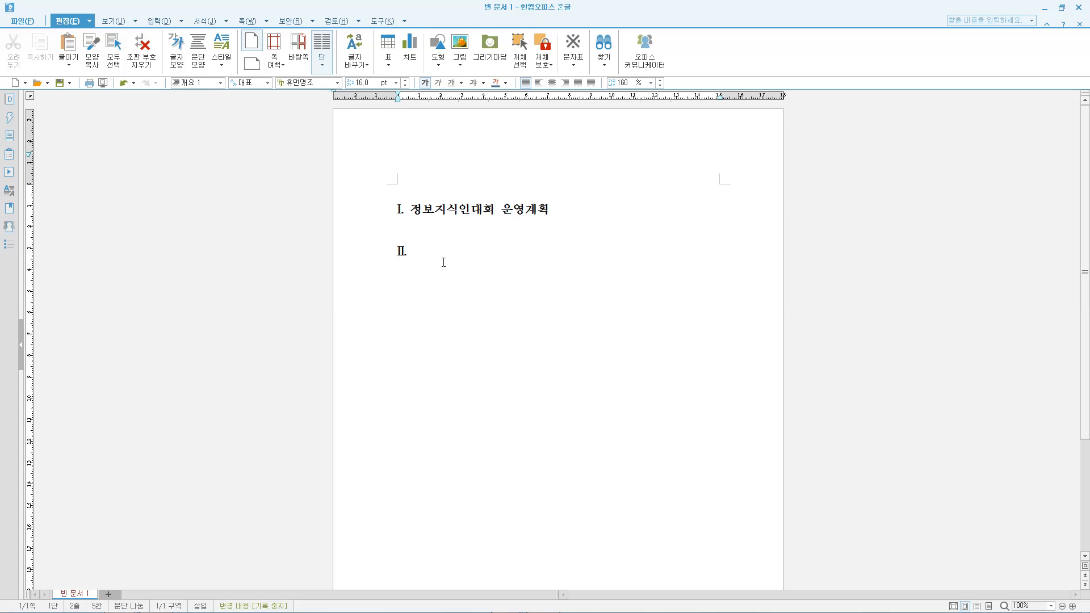
Examine the shortcuts assigned to styles 개요 1 to 개요 4 and the styles offered for the current paragraph.
key(F6)
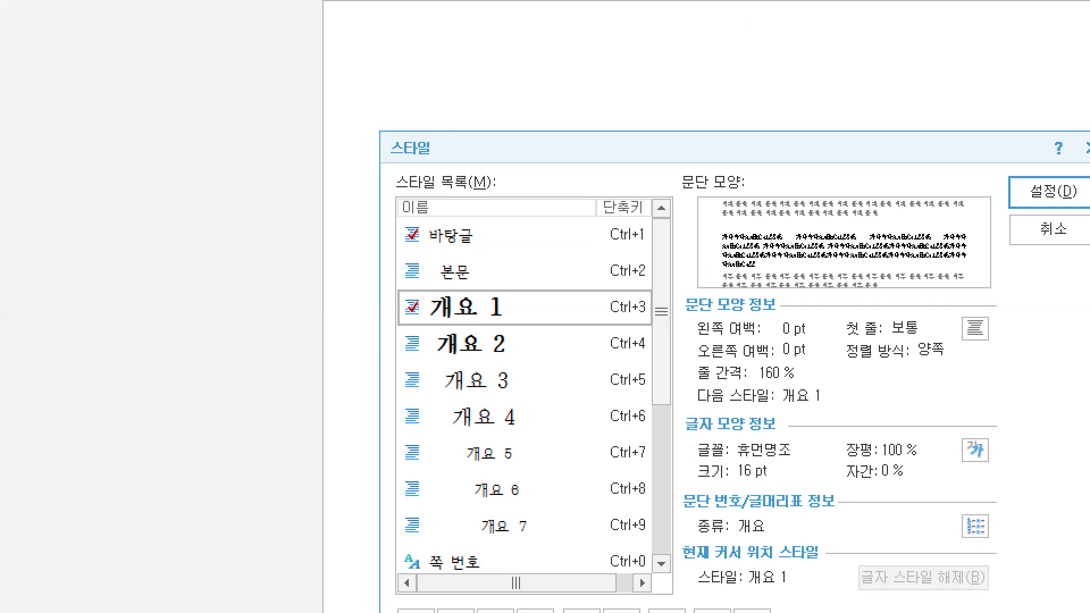
drag(590, 324, 676, 321)
drag(594, 355, 675, 354)
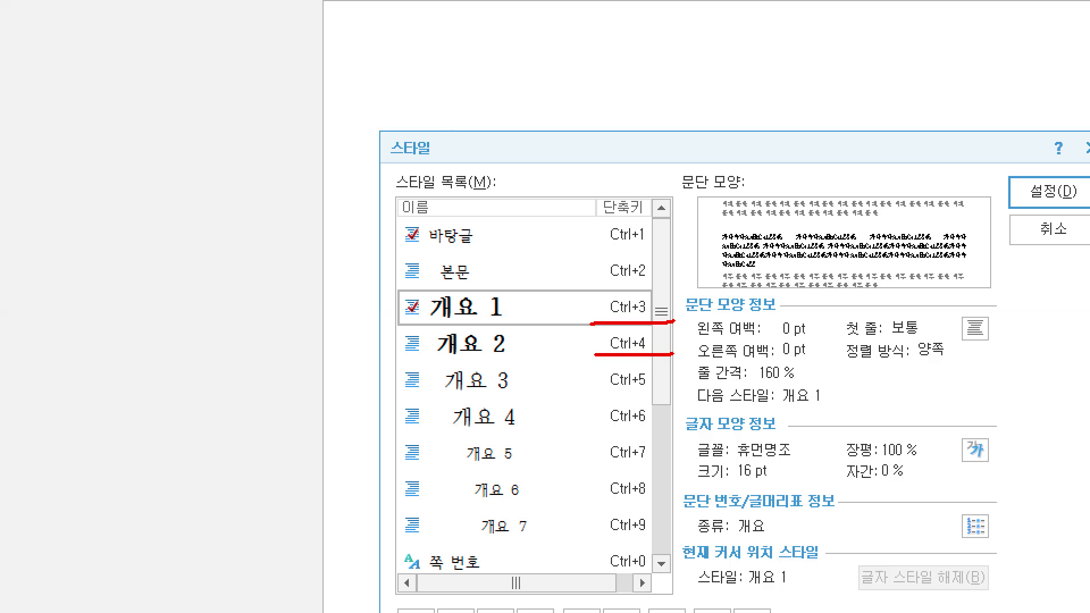
drag(603, 398, 647, 396)
drag(606, 438, 688, 434)
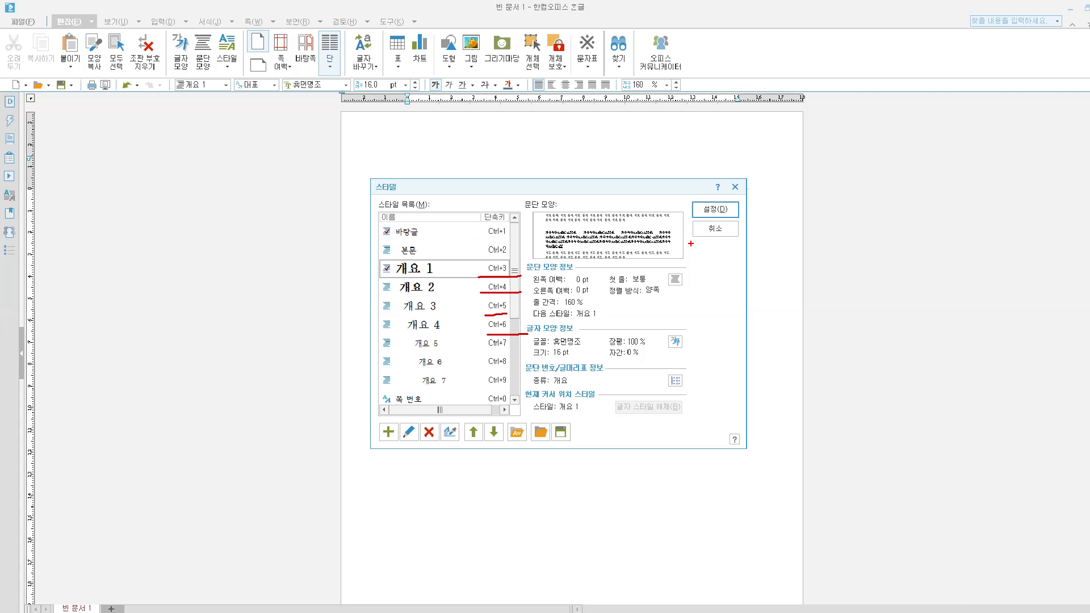
click(715, 228)
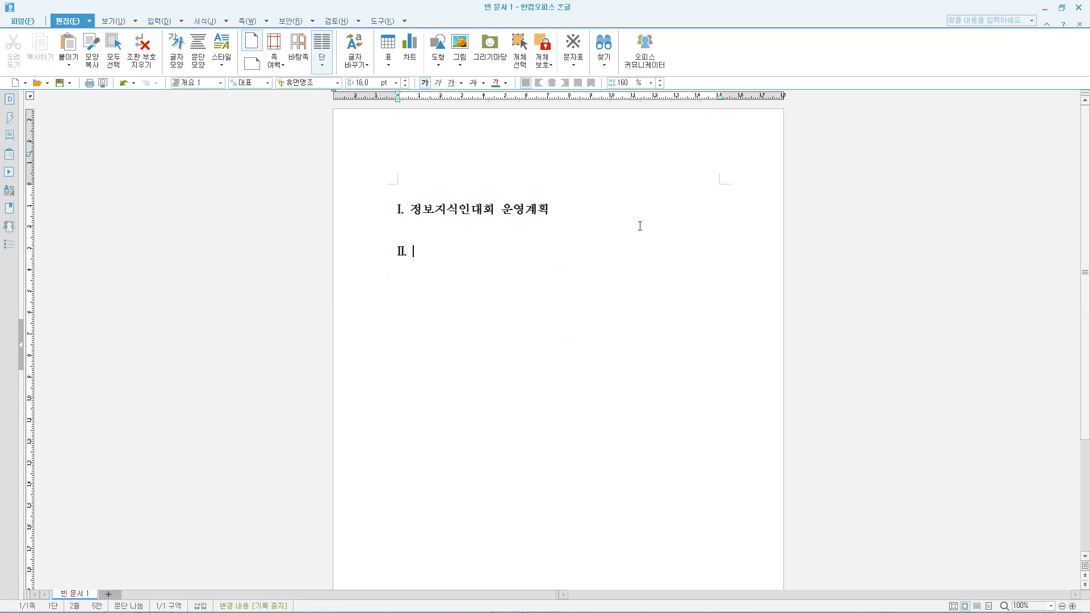
click(220, 83)
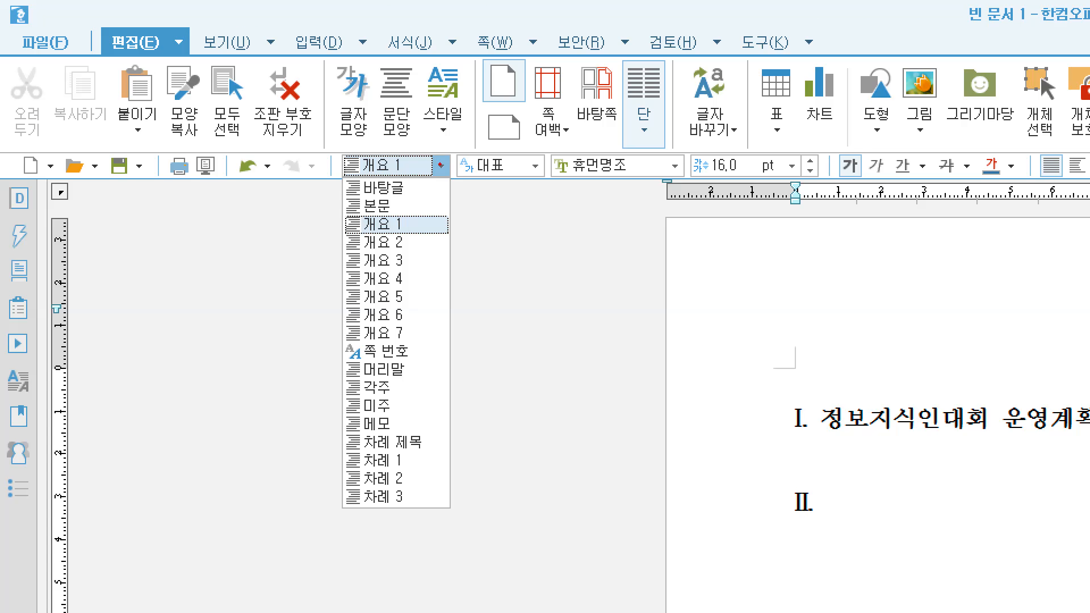
drag(348, 232, 346, 279)
key(Escape)
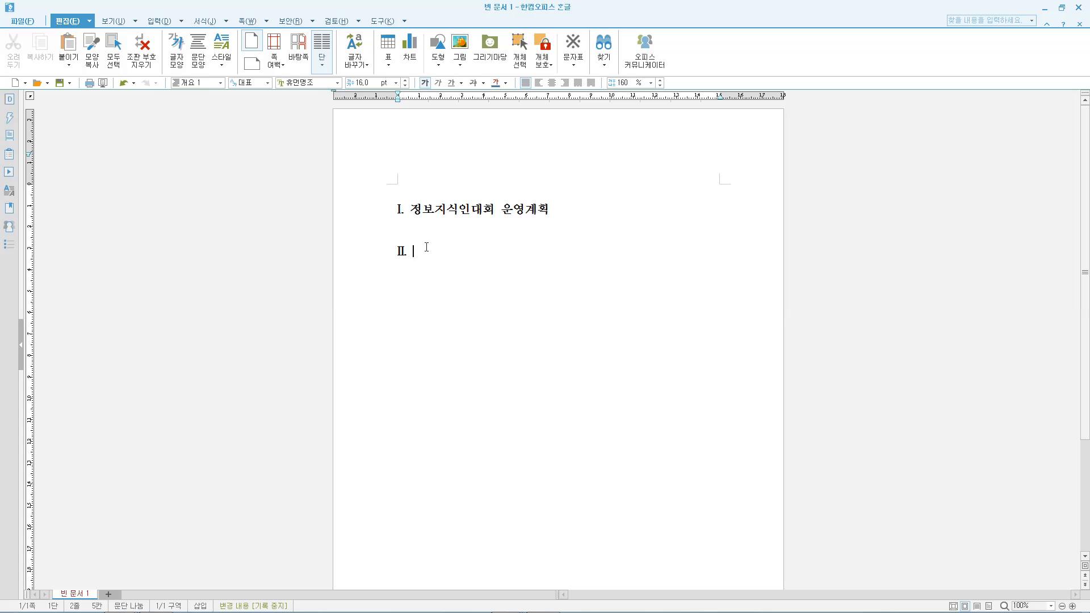
Demote the second paragraph to outline level 2, enter the heading 일시 및 장소 and start a new paragraph.
key(ctrl+KP_Add)
text(일시 및 )
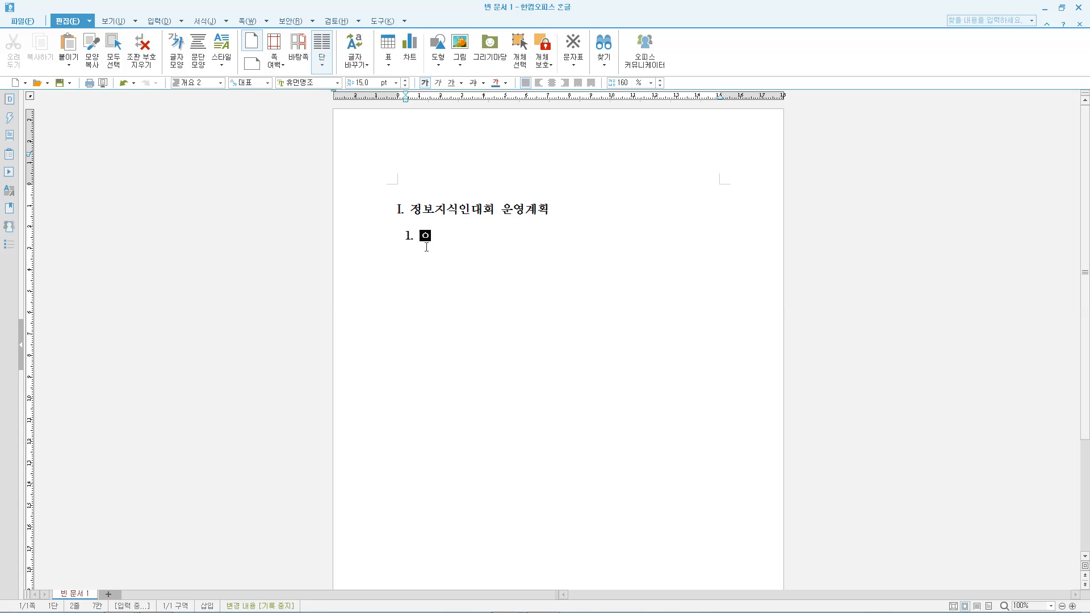
text(ㅈ)
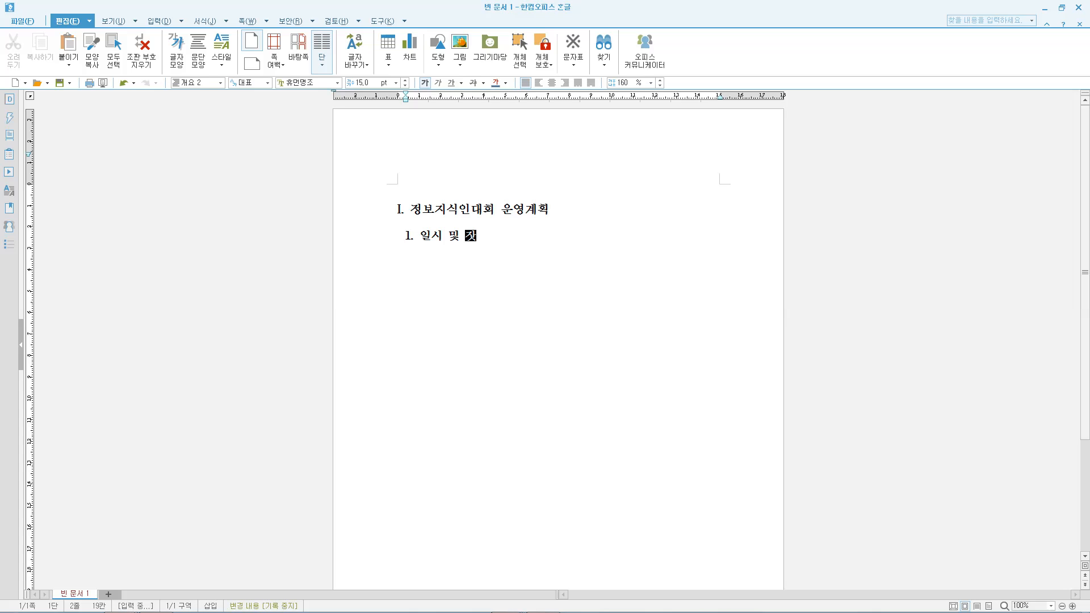
text(장소)
key(Return)
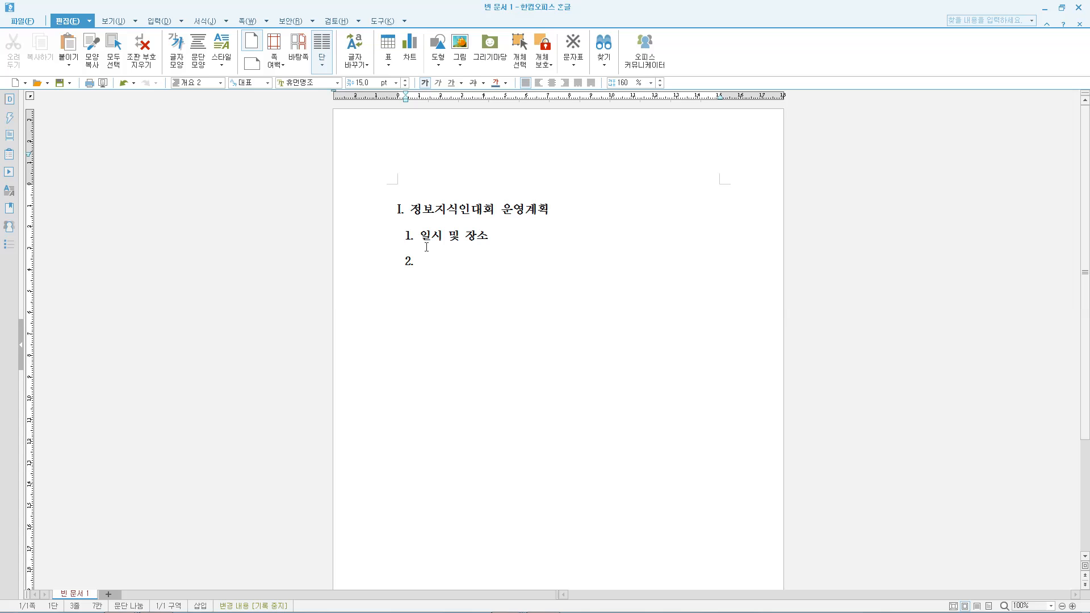
Demote the new paragraph to outline level 3, enter "일 시 : ‘16. 10. 7(금) 09:00~16:30" with 일 and 시 spaced apart, and start a new paragraph.
key(Tab)
text(일   )
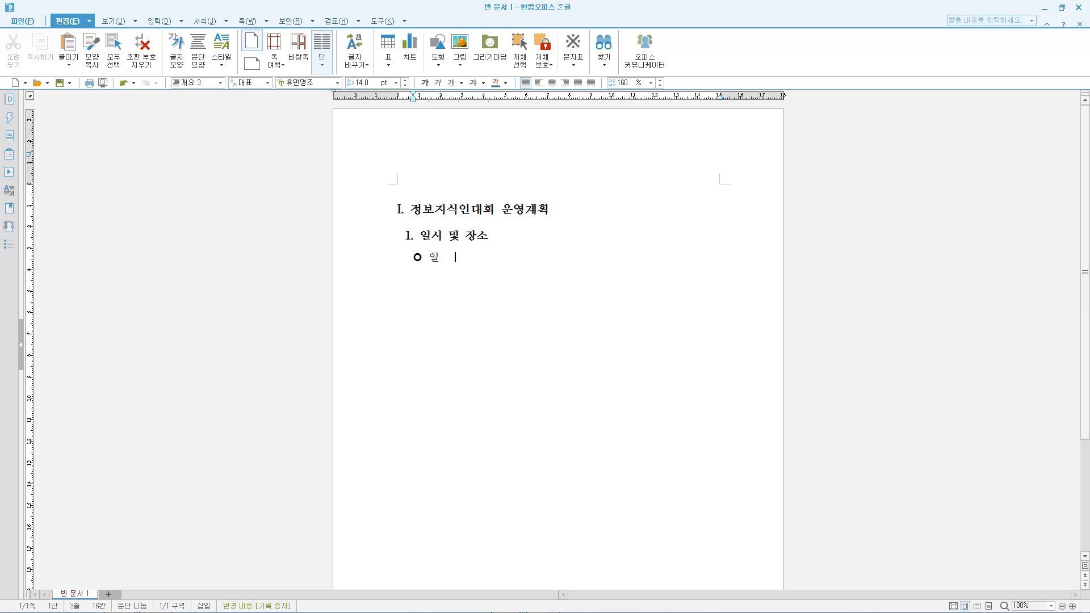
text( 시 :)
text( ‘16)
text(. 10. 7)
text((ㄱ)
text(금)
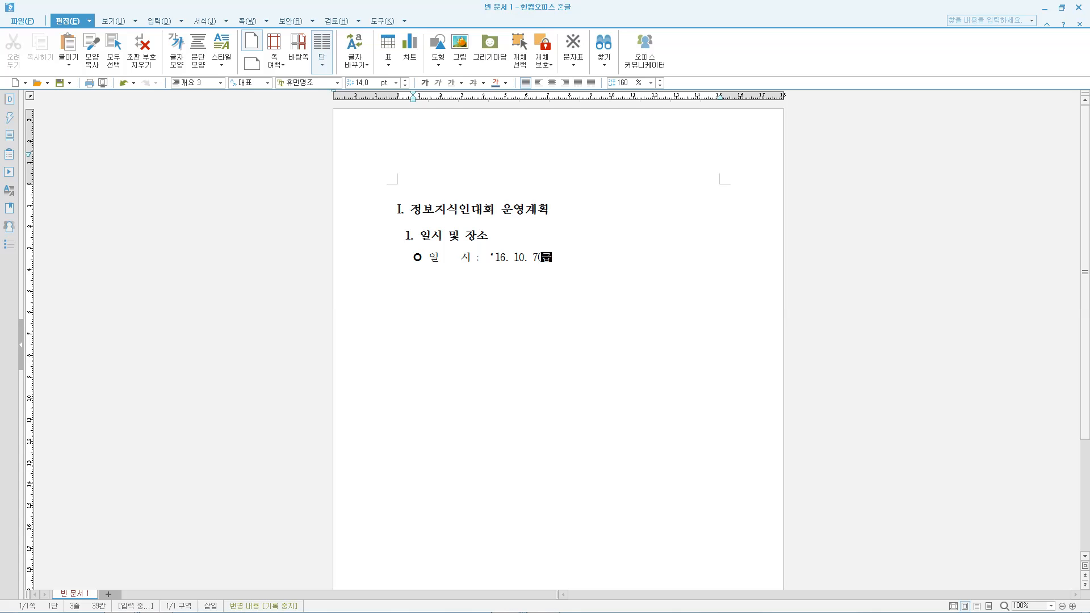
text() 09:00)
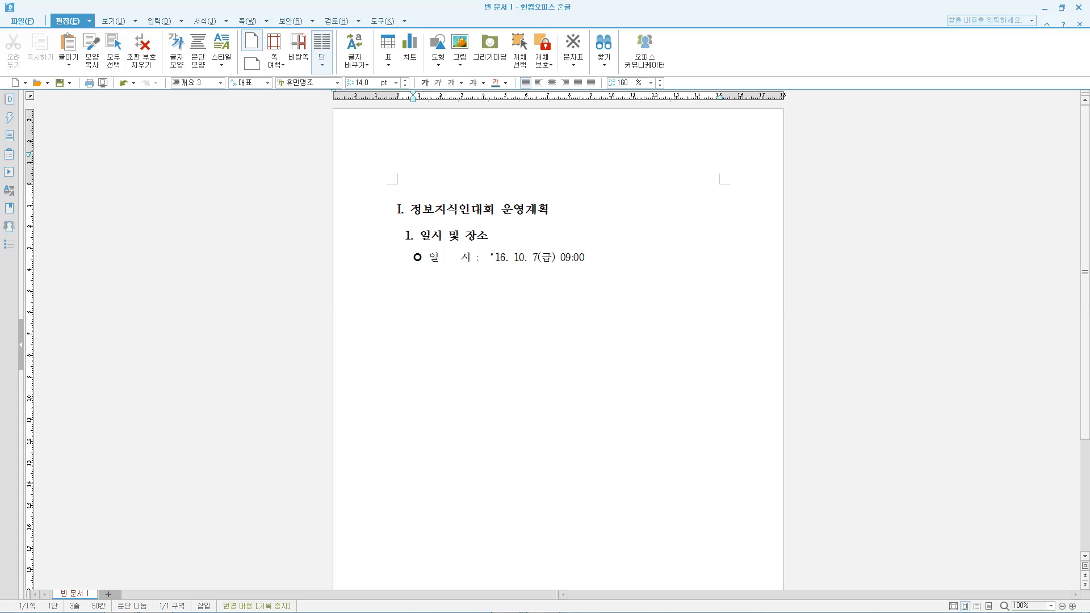
text(~16:30)
key(Return)
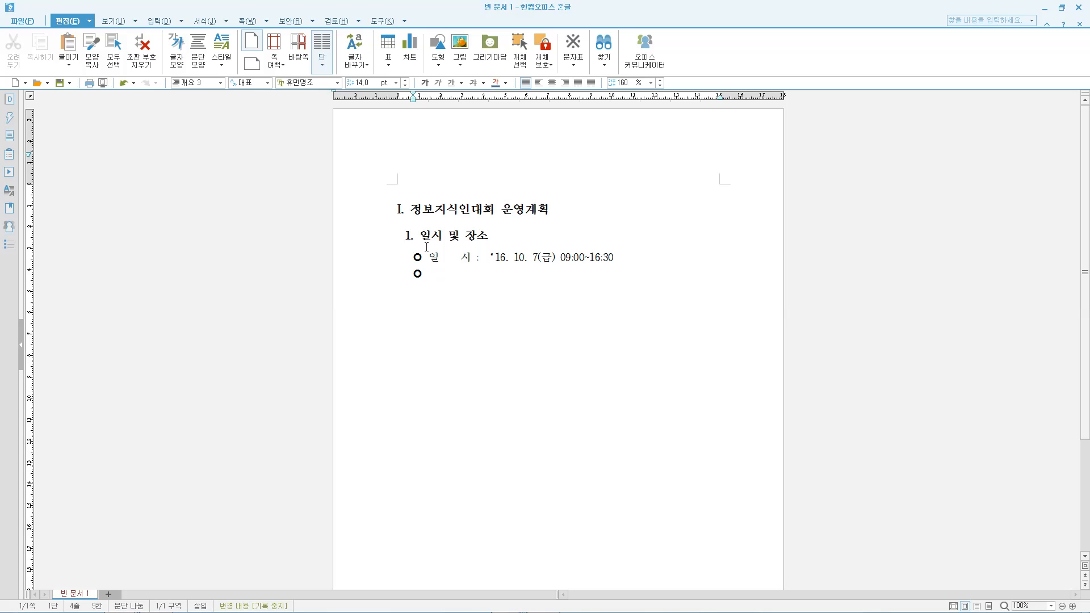
Demote the paragraph below the 일 시 item to outline level 4 and enter "5급 이상(09:00~11:30), 6급 이하(14:00~16:30)".
key(Tab)
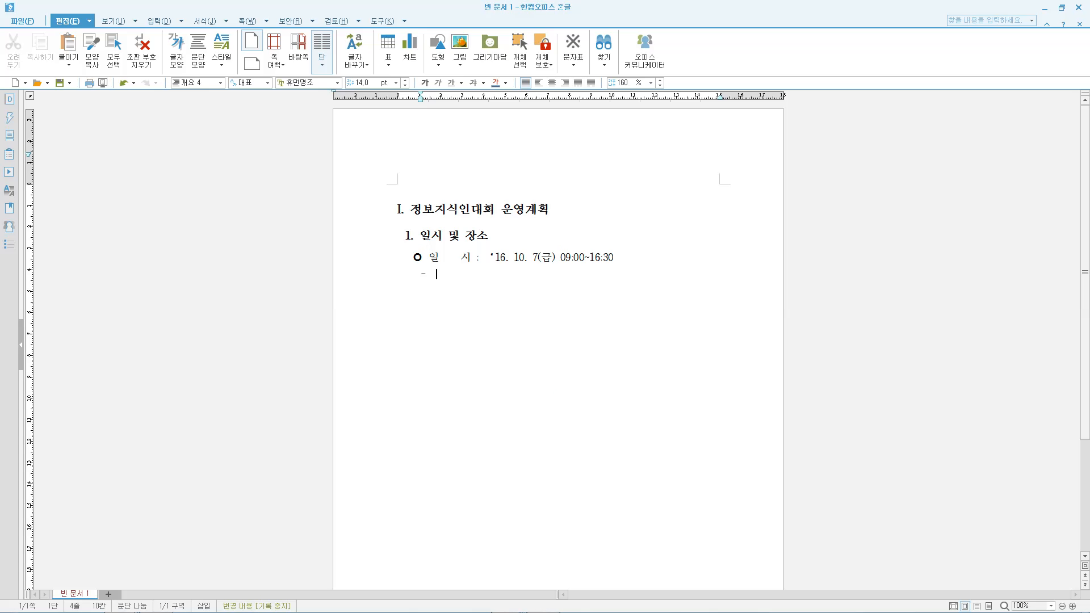
text(5급 ㅇ)
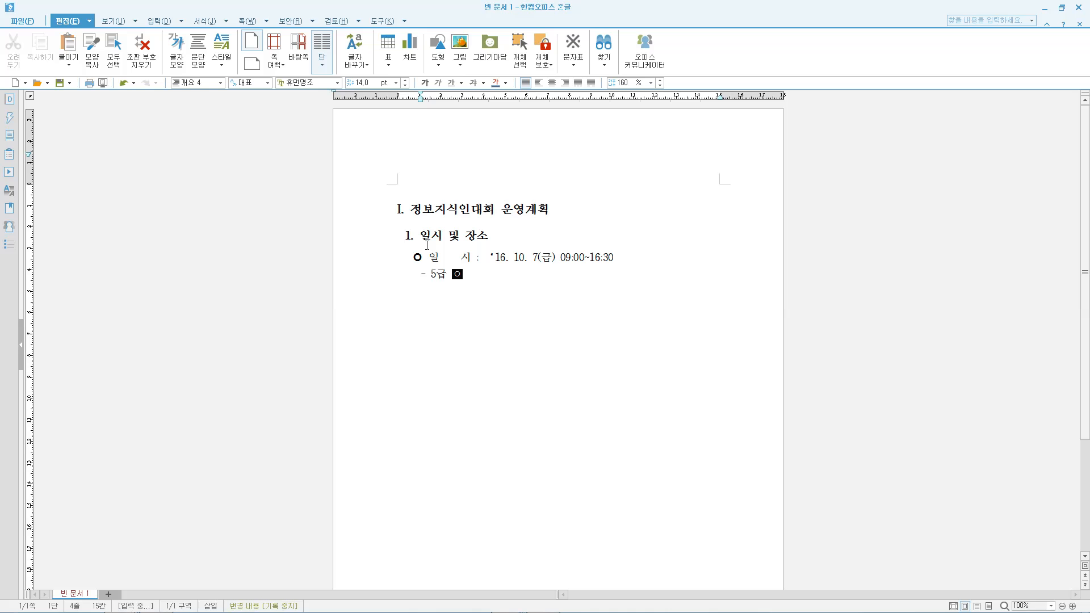
text(이상()
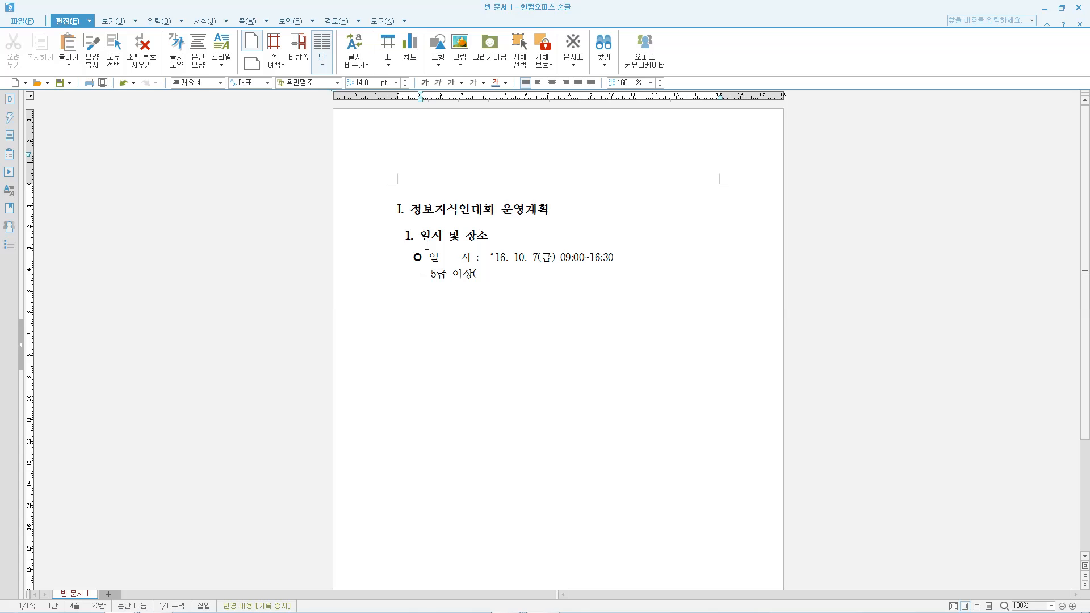
text(09:00~11:30), 6급)
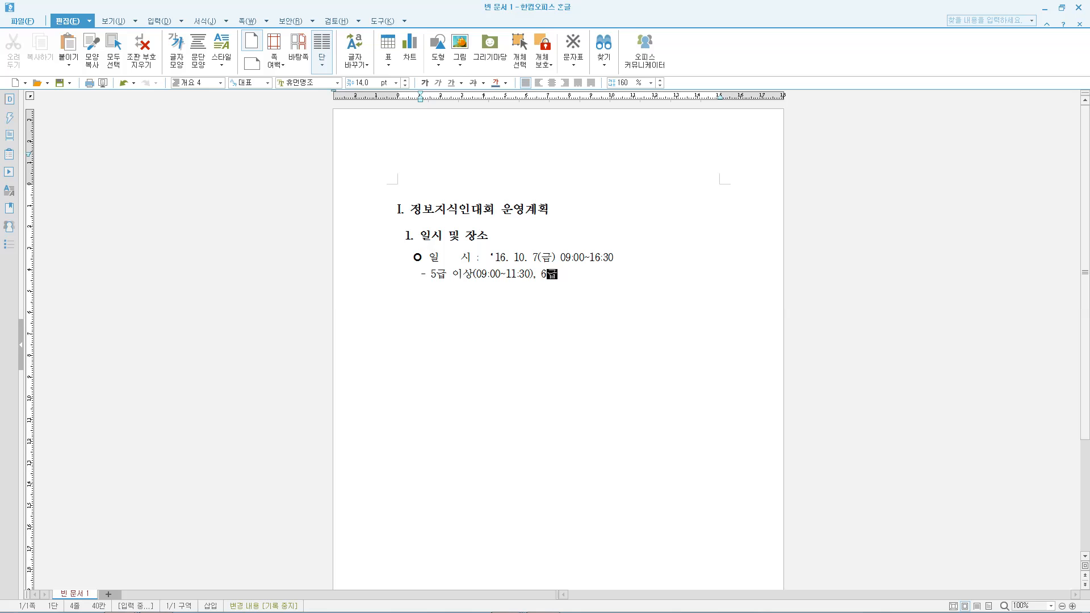
text( 잉하(14:)
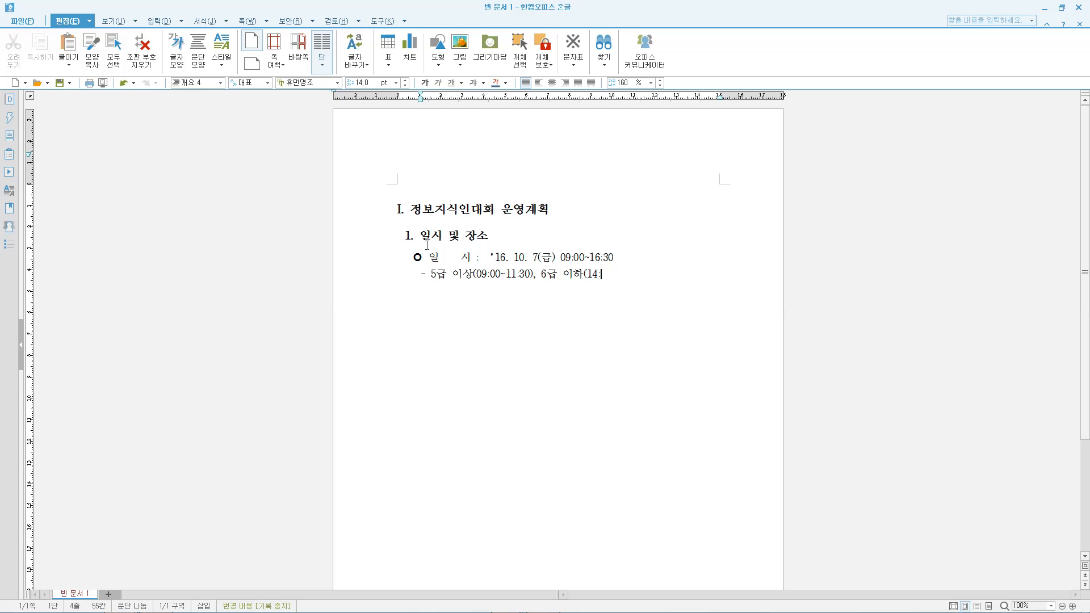
text(00~16:30))
Add a 장 소 item at outline level 3 with the venue's district and neighbourhood, then 인재개발원 본관 4층, and start another paragraph.
key(ctrl+KP_Subtract)
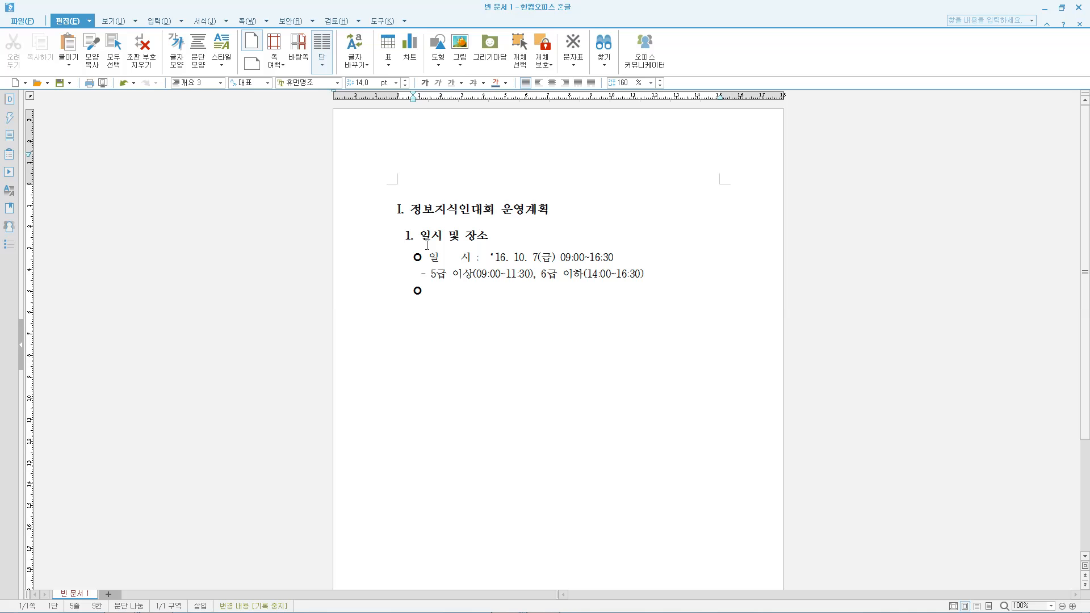
text(장)
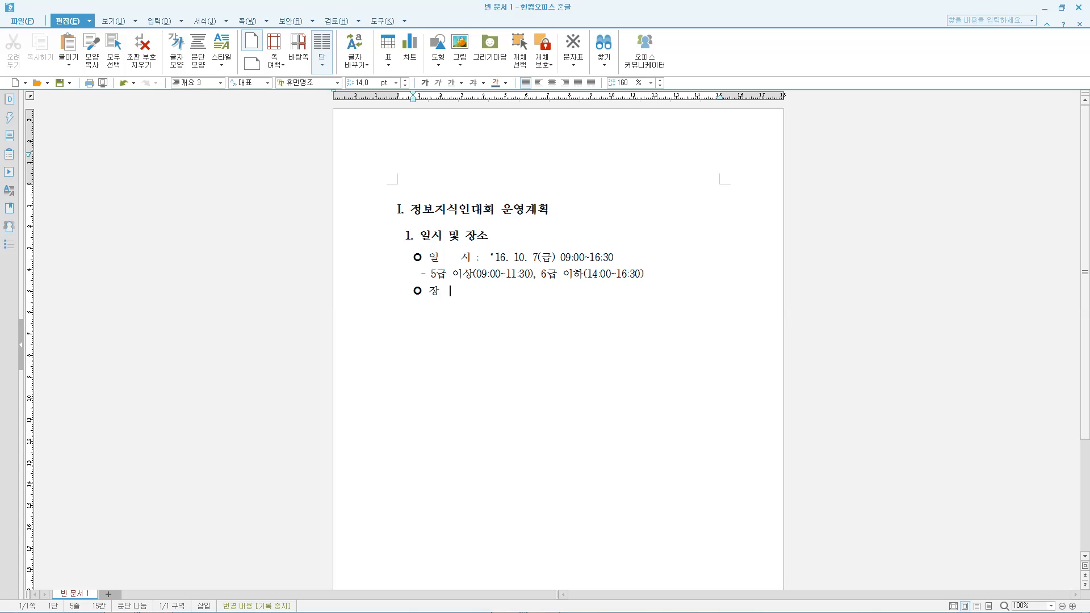
text(      소 : 북구)
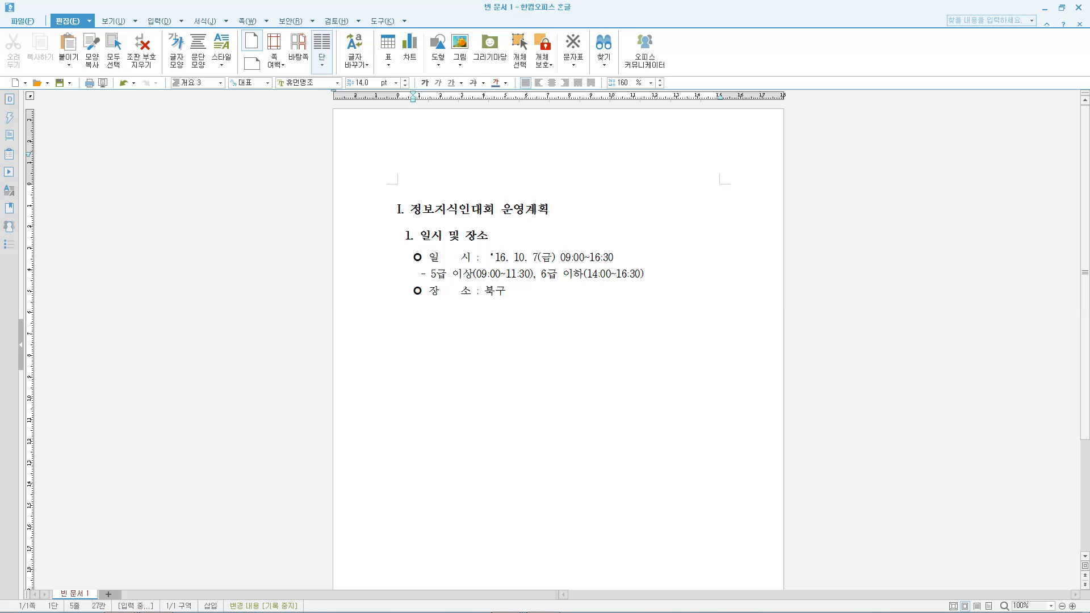
text( 금곡동 )
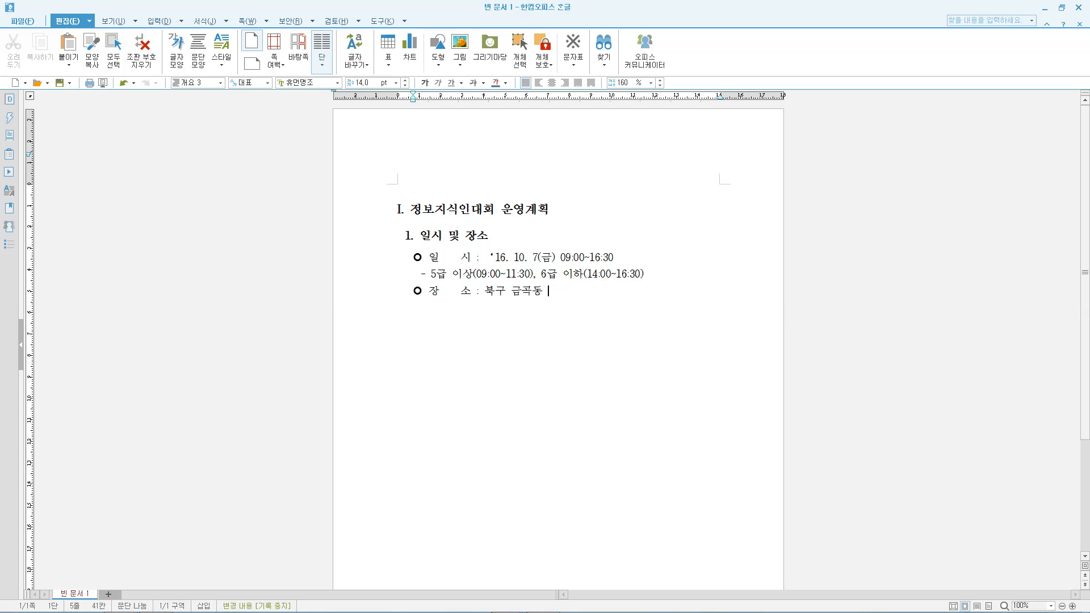
text(인재개발원 본)
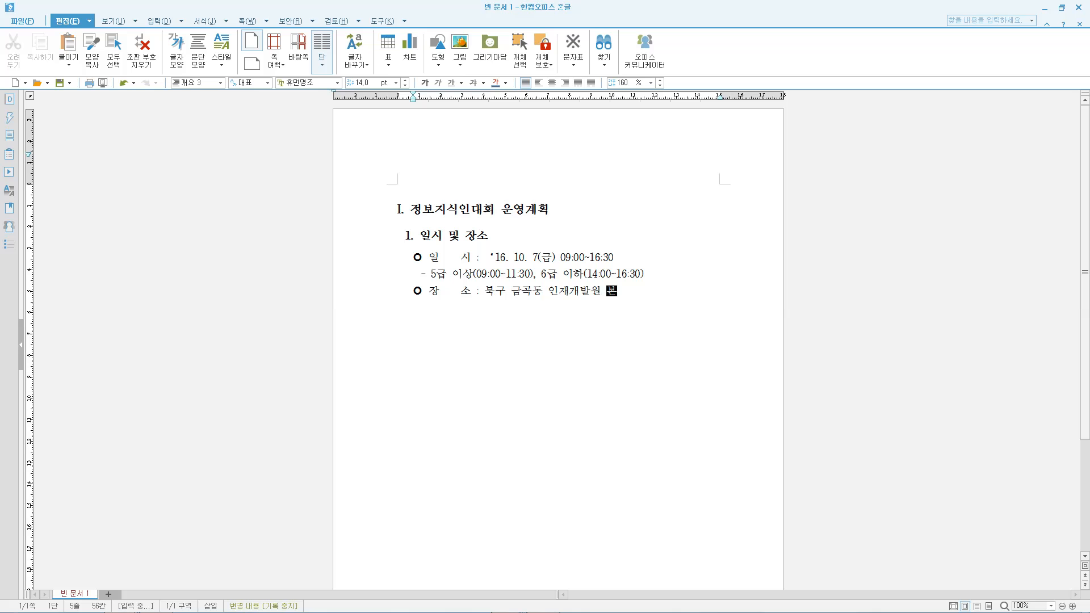
text(관 4층)
key(Return)
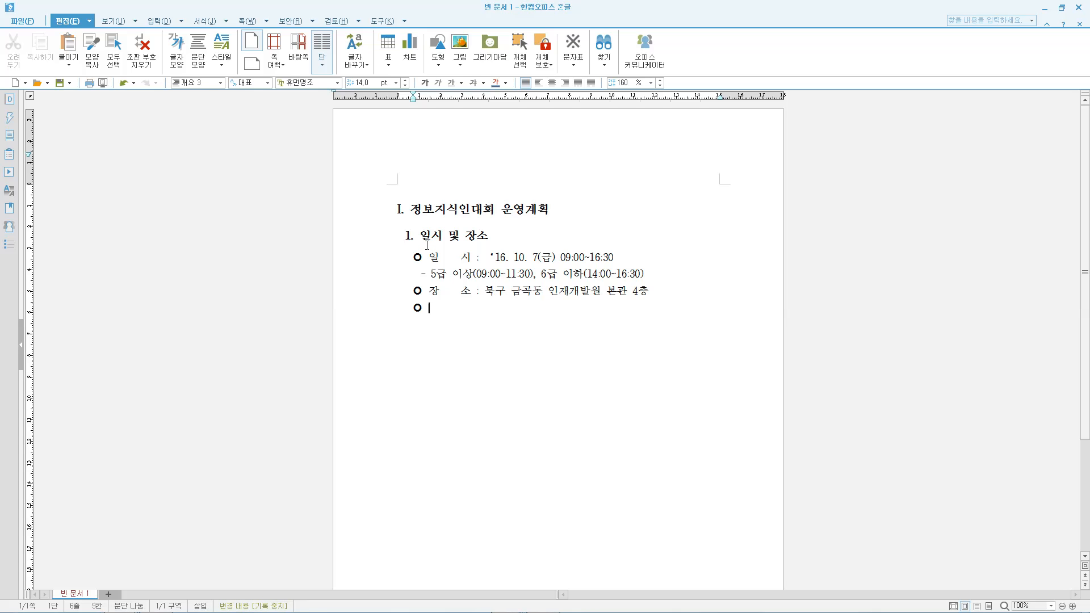
Promote the empty last paragraph to outline level 2, enter the heading 시험과목 및 배점기준 and start a new paragraph.
key(shift+Tab)
text(시험과목 및 매)
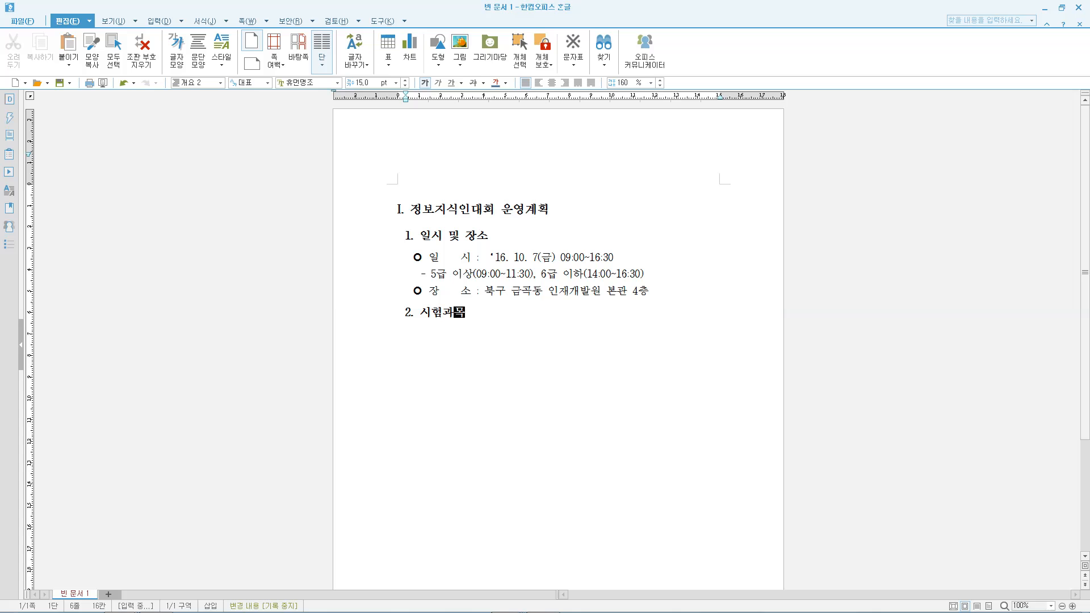
text(준)
key(ctrl+3)
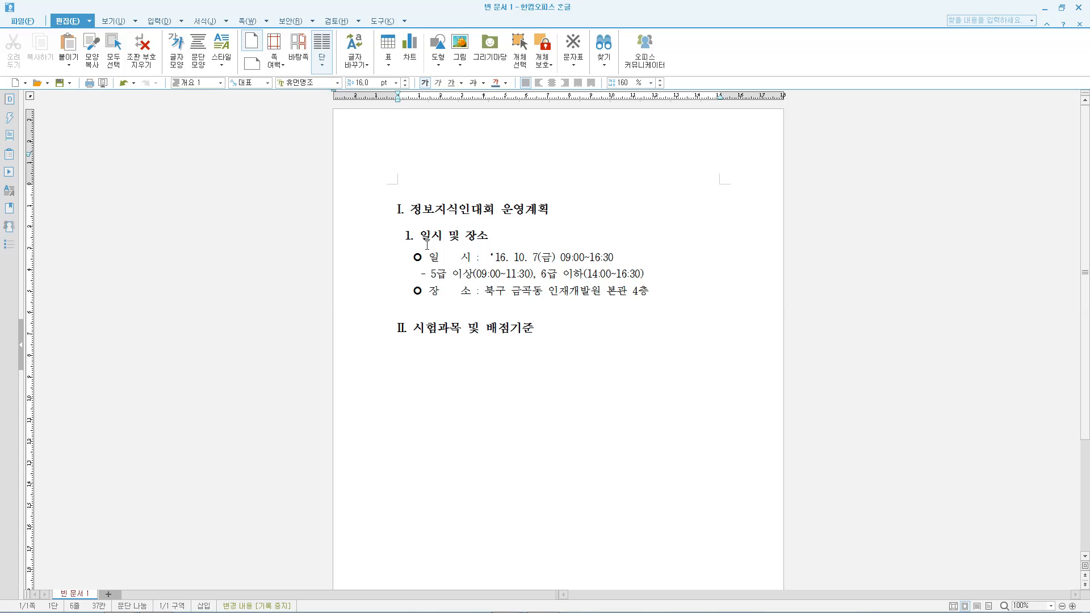
key(ctrl+z)
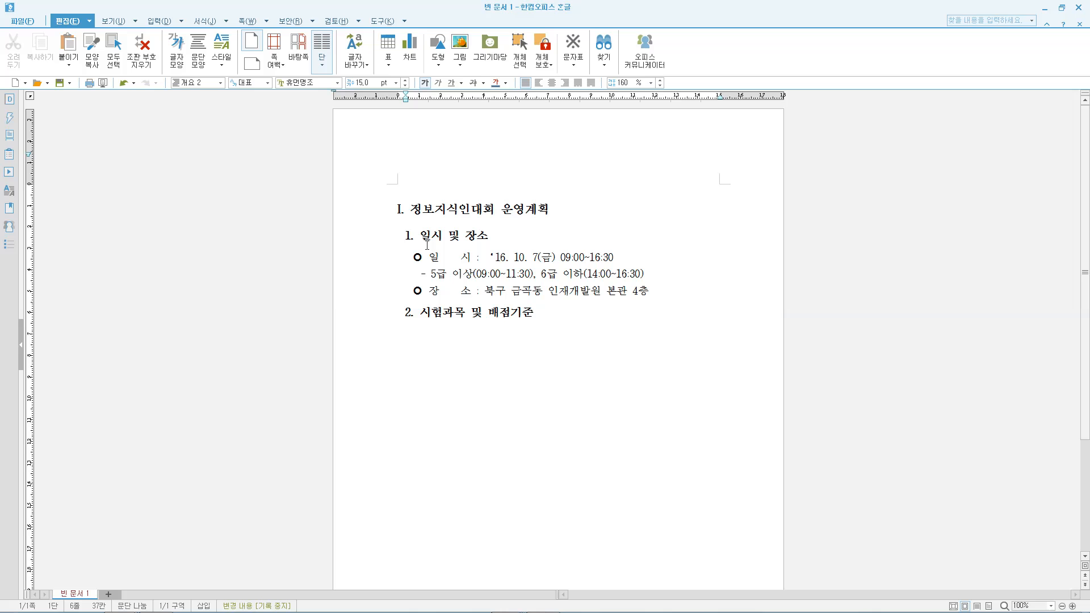
key(Return)
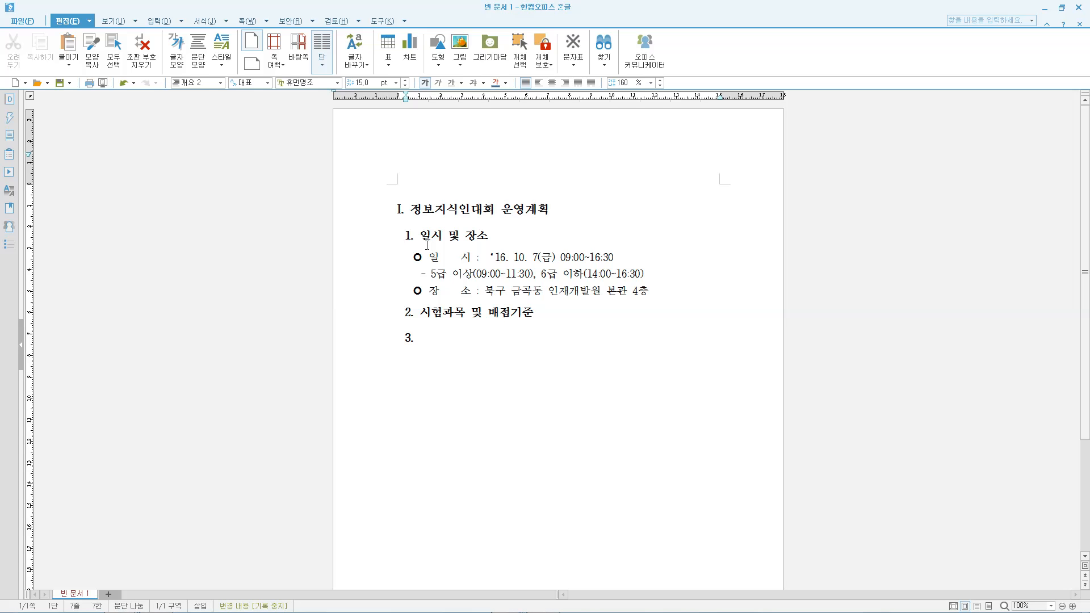
Demote the new paragraph to outline level 3, enter "시험과목 : 5급" and start another paragraph.
key(ctrl+KP_Add)
text(시험과)
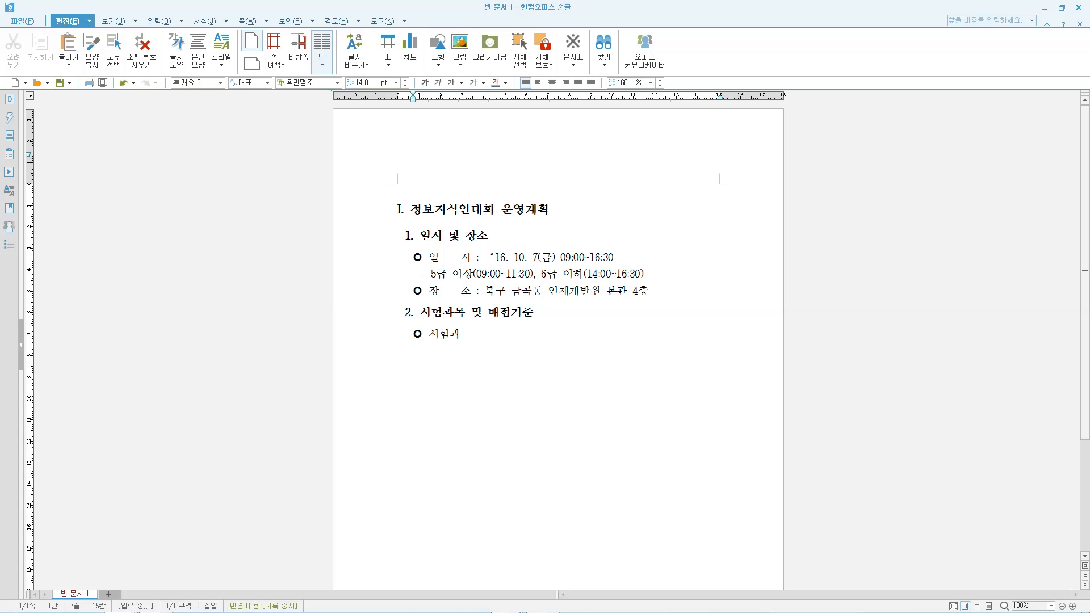
text(목 : 5)
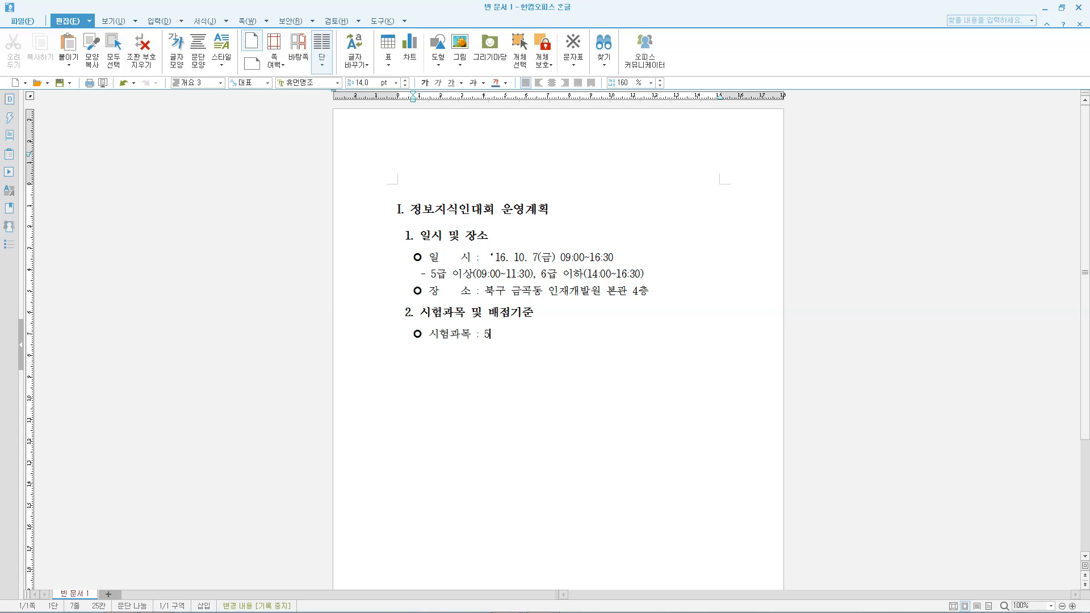
text(급)
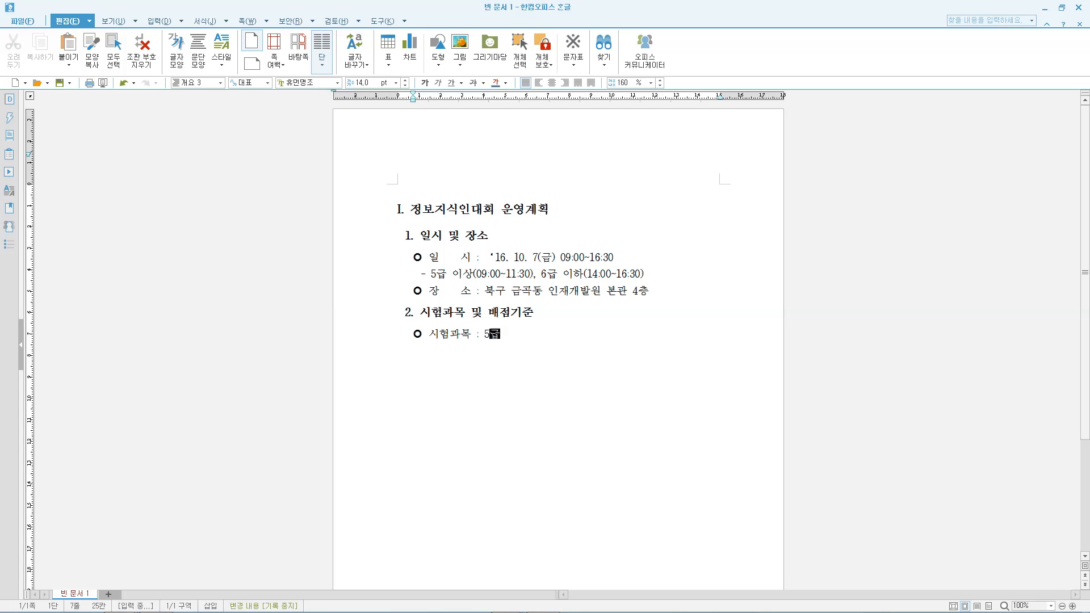
key(Return)
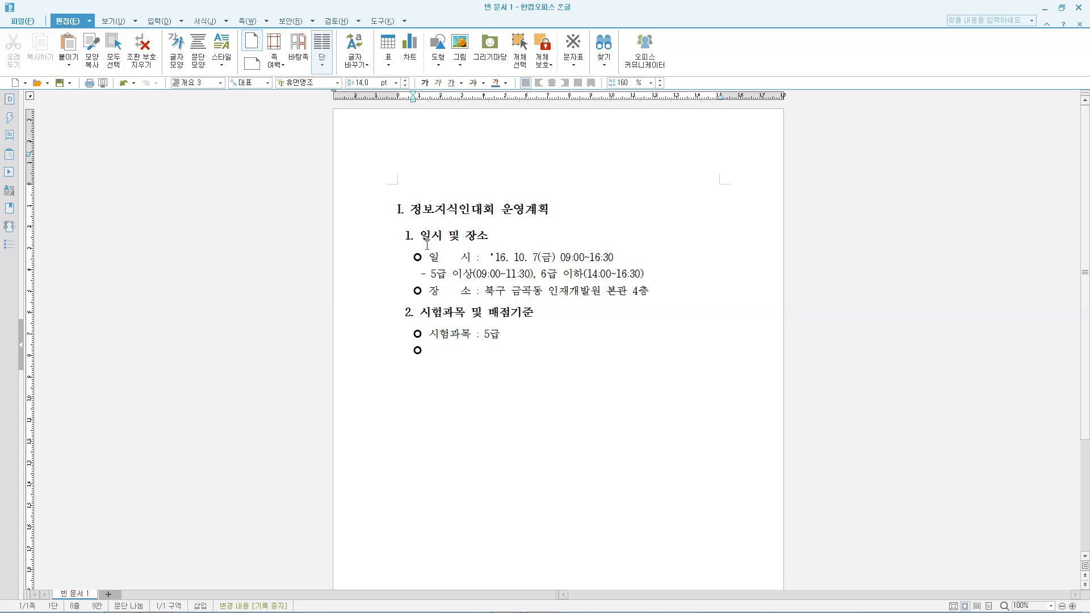
Reset the empty paragraph to the 바탕글 style and insert a table with five rows and five columns there.
key(ctrl+1)
click(159, 21)
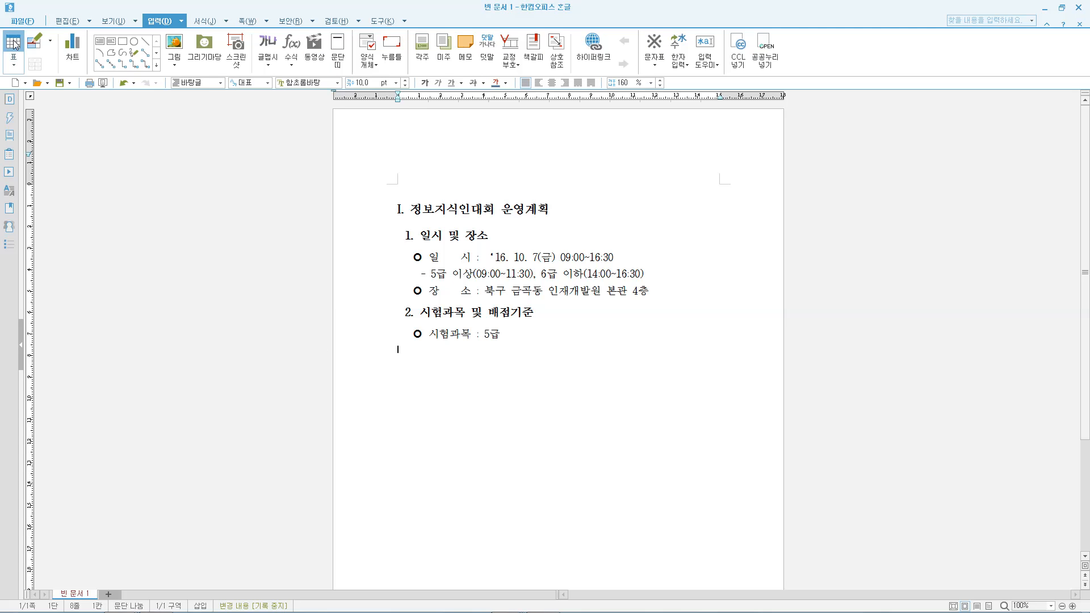
click(14, 44)
click(639, 269)
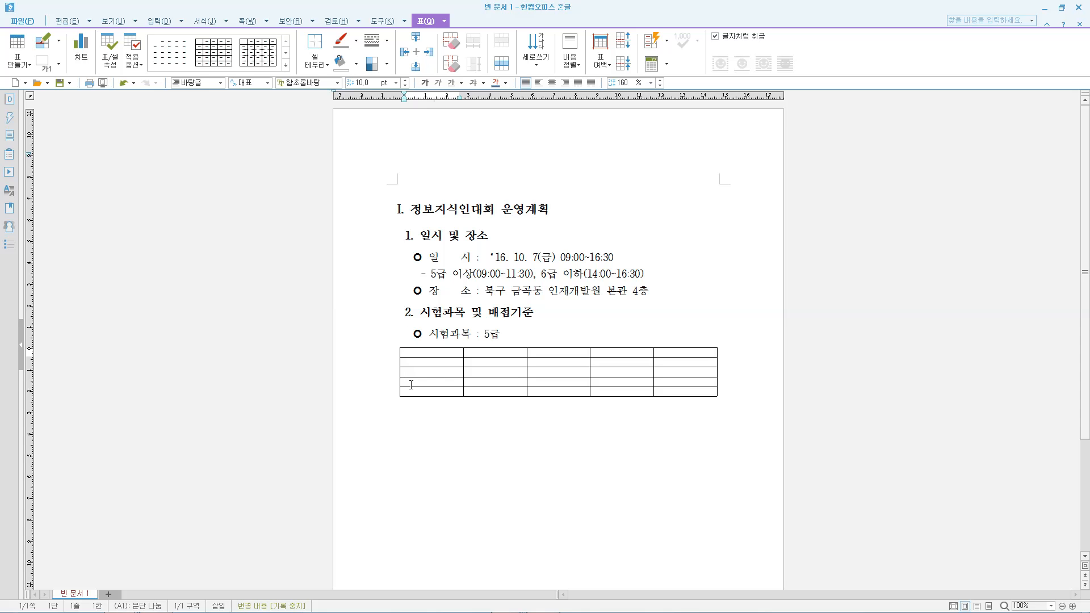
Place the text cursor after the table and add one new paragraph directly below it.
right_click(425, 360)
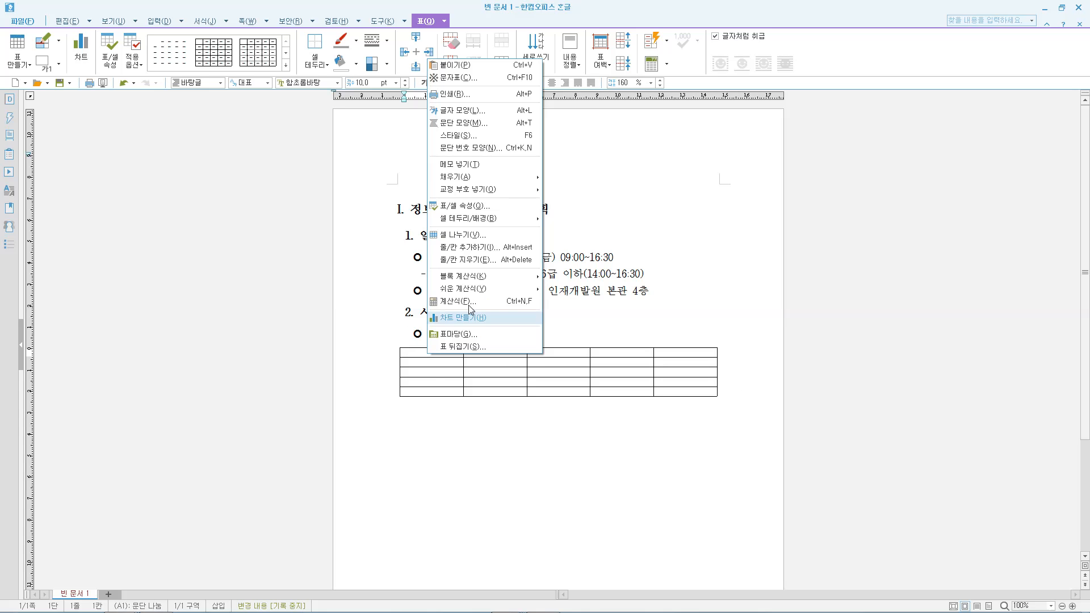
click(757, 387)
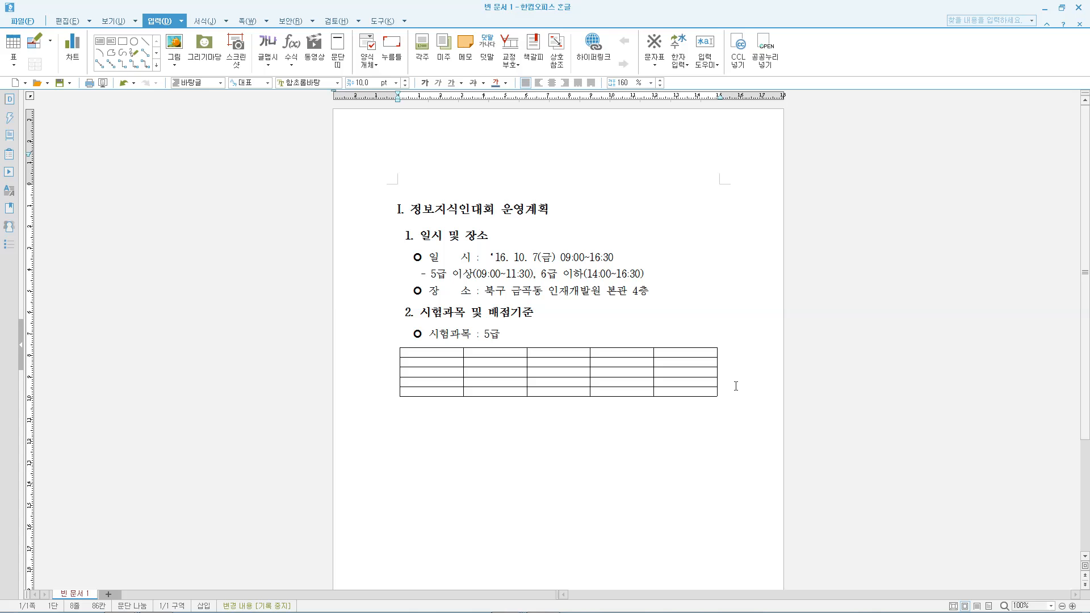
key(Return)
key(Return)
key(BackSpace)
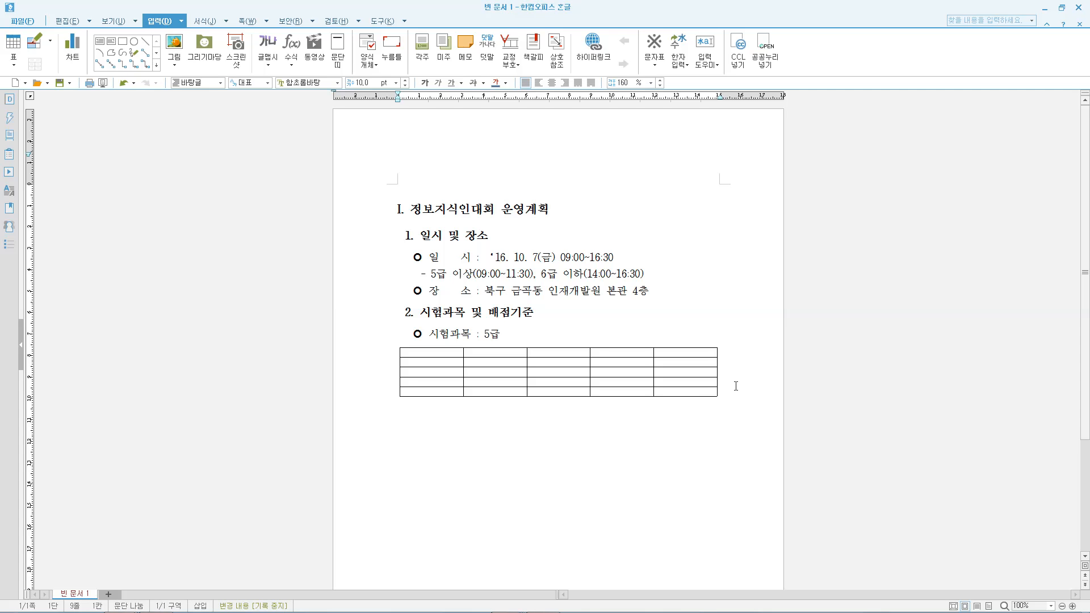
Try outline levels 1 and 2 on the paragraph below the table, and set it to outline level 3.
key(ctrl+3)
text(ㅠ)
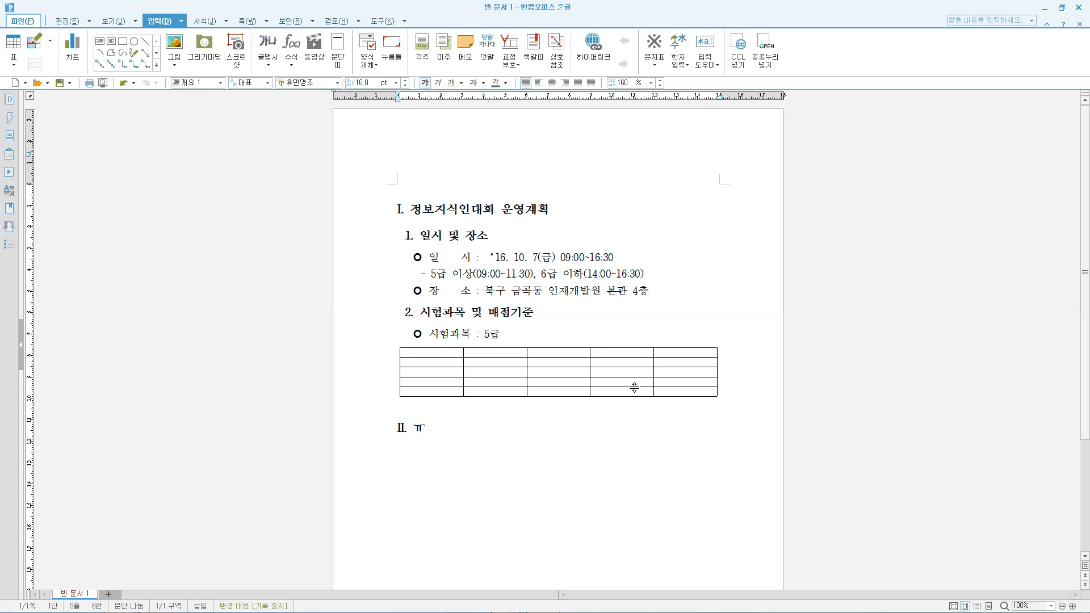
click(432, 425)
key(BackSpace)
key(ctrl+4)
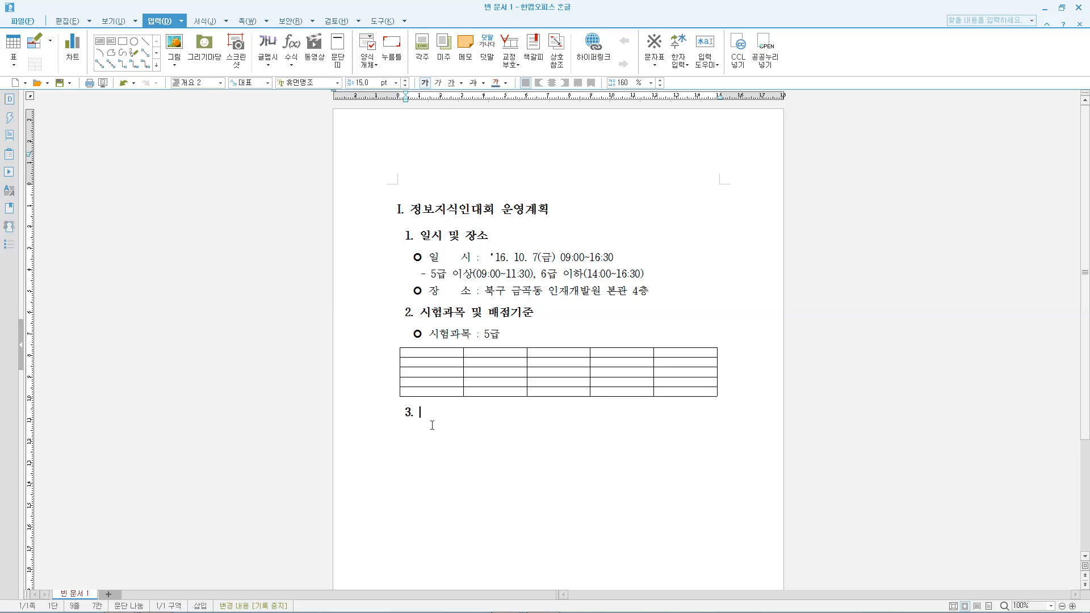
key(ctrl+5)
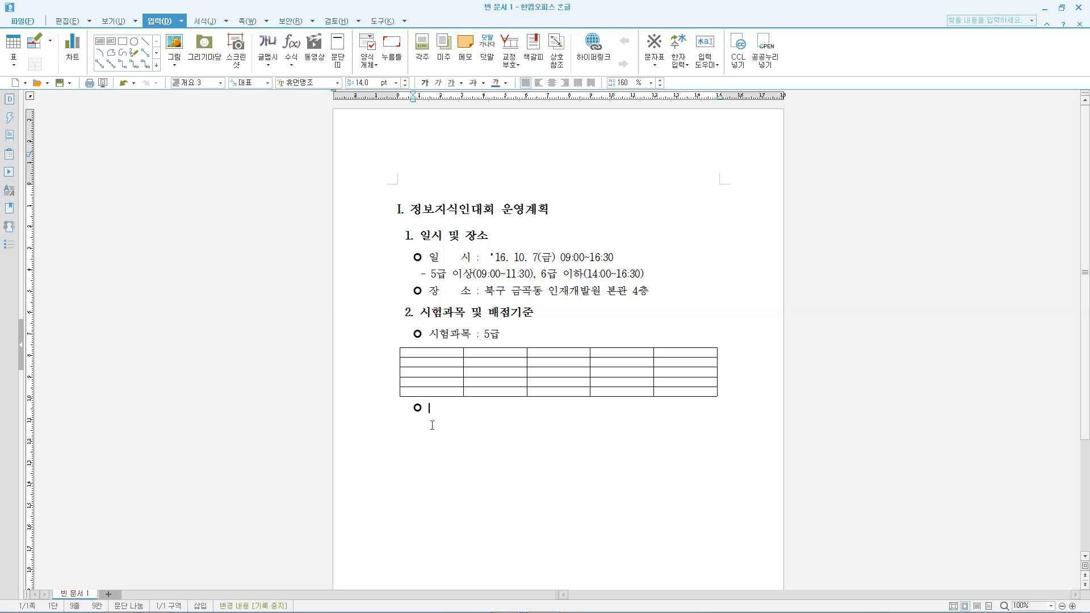